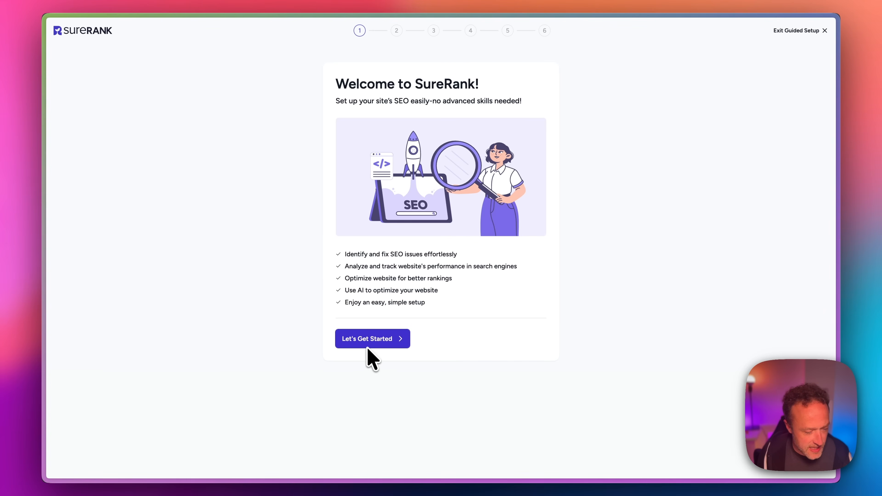
Start the guided setup, migrate the Yoast SEO settings into SureRank, and continue past the import summary.
{"action": "left_click", "coordinate": [370, 344]}
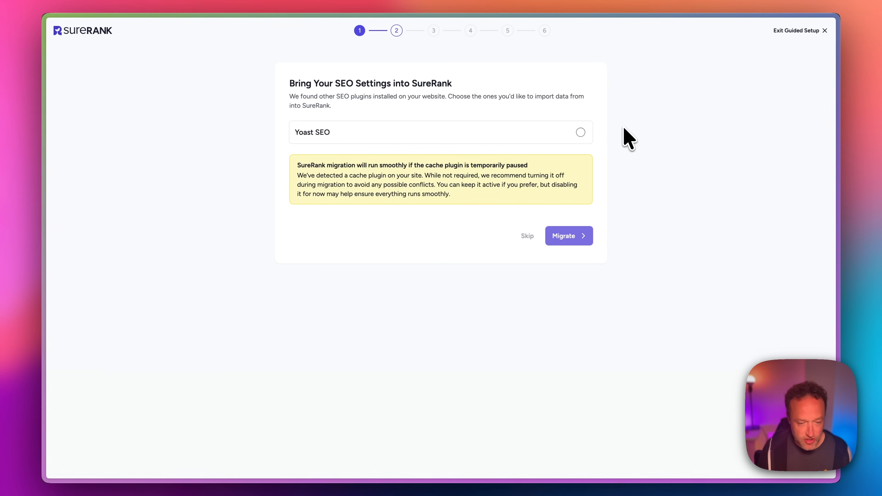
{"action": "left_click", "coordinate": [581, 133]}
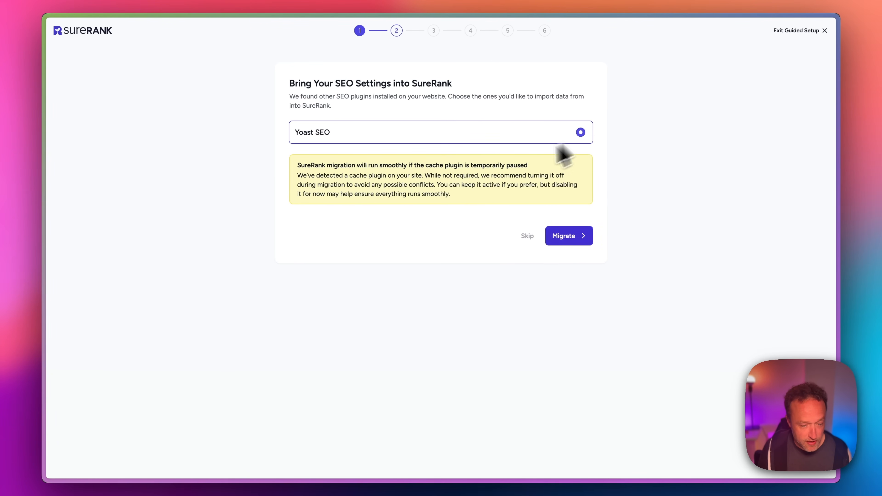
{"action": "left_click", "coordinate": [575, 236]}
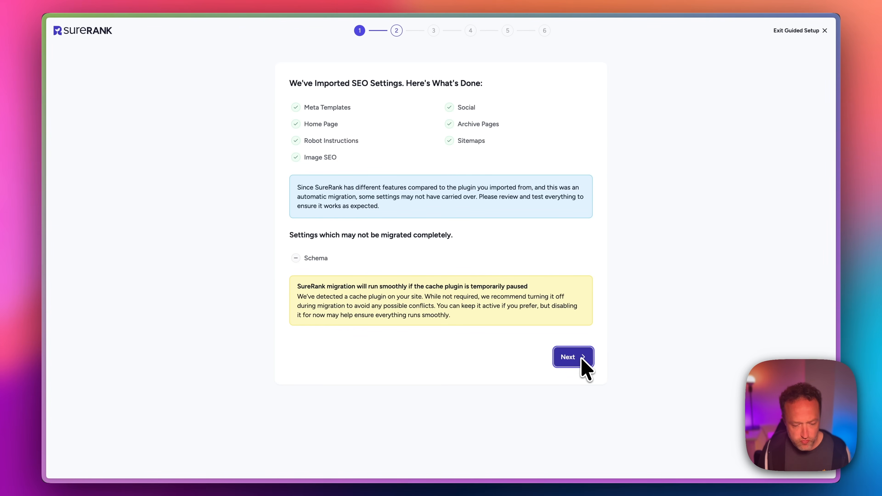
{"action": "left_click", "coordinate": [583, 366]}
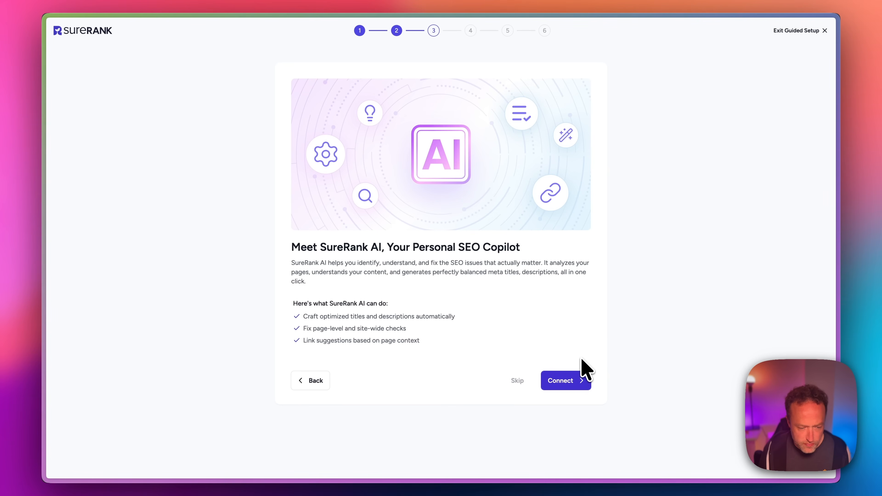
Connect the site to the SureRank account using email login, and proceed to the website basic details.
{"action": "left_click", "coordinate": [568, 382]}
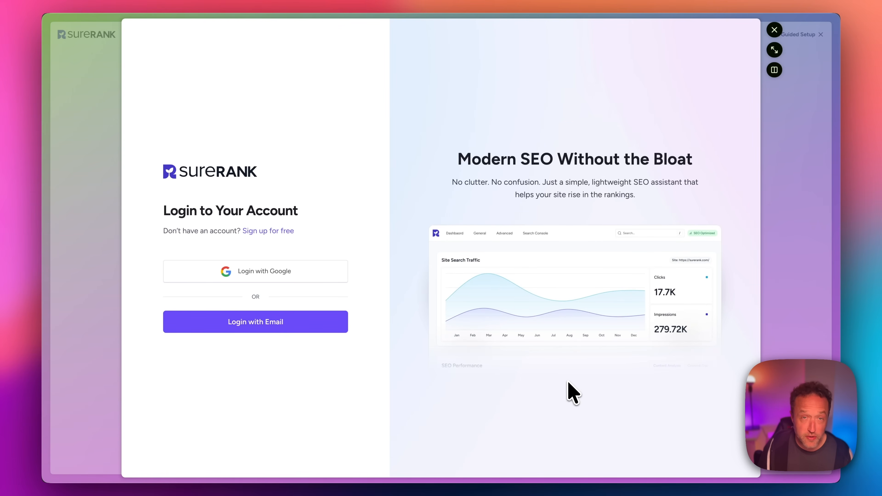
{"action": "left_click", "coordinate": [299, 327]}
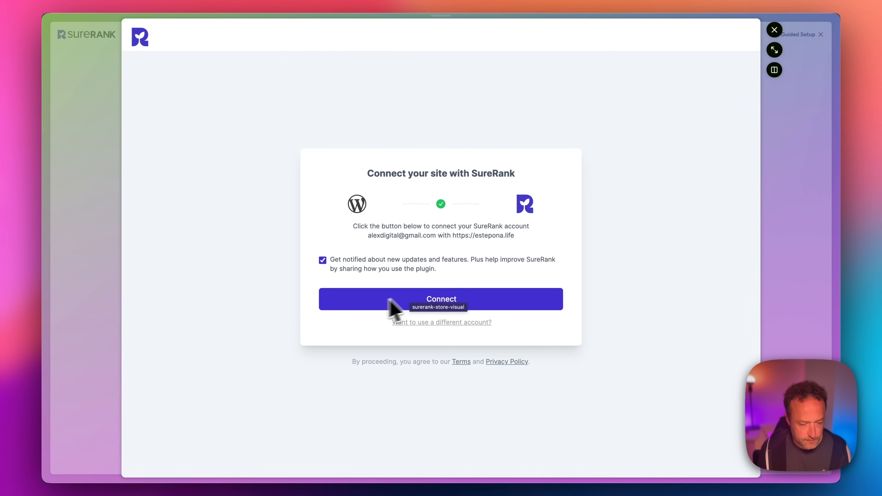
{"action": "left_click", "coordinate": [413, 299]}
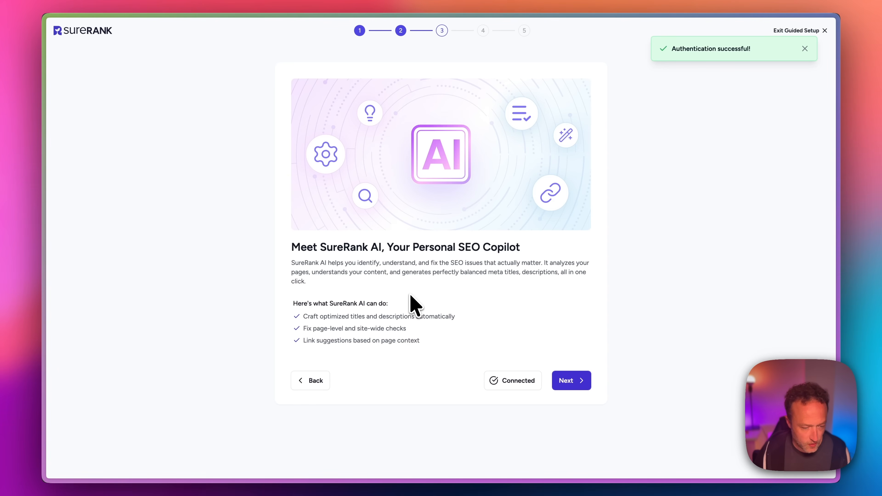
{"action": "left_click", "coordinate": [568, 381]}
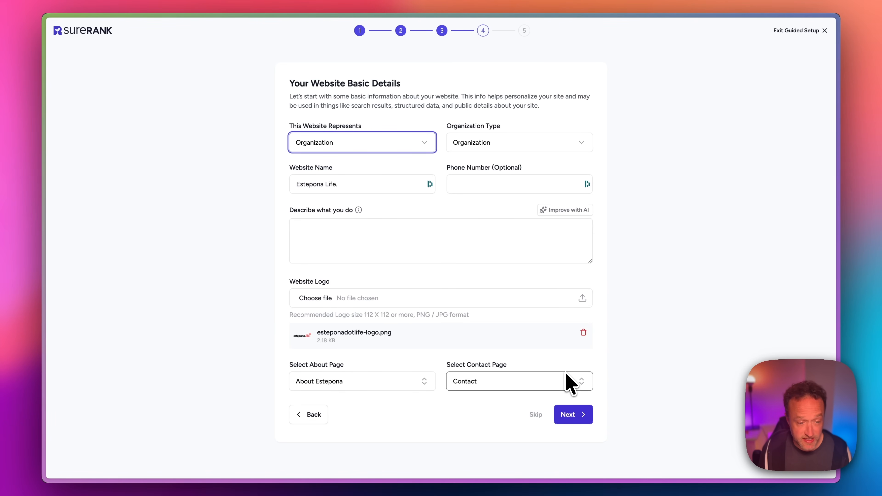
Set what the website represents to Community Blog/News Website.
{"action": "left_click", "coordinate": [414, 148]}
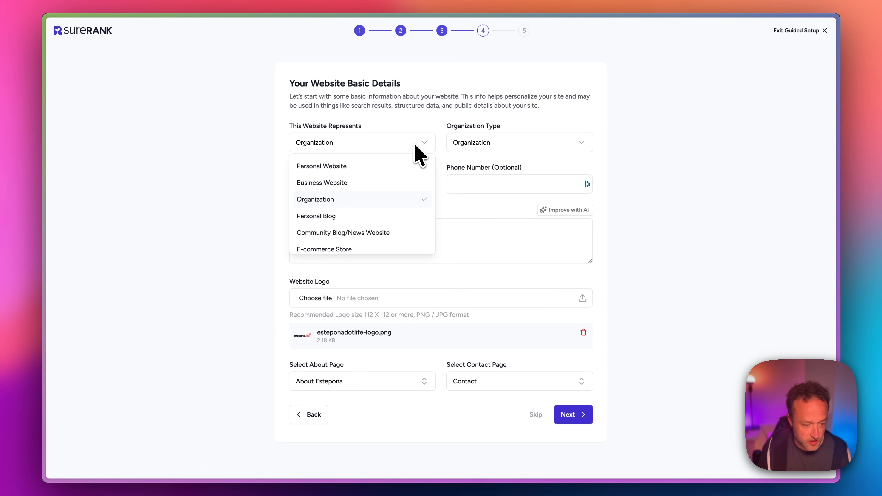
{"action": "scroll", "coordinate": [394, 193], "scroll_direction": "down", "scroll_amount": 1}
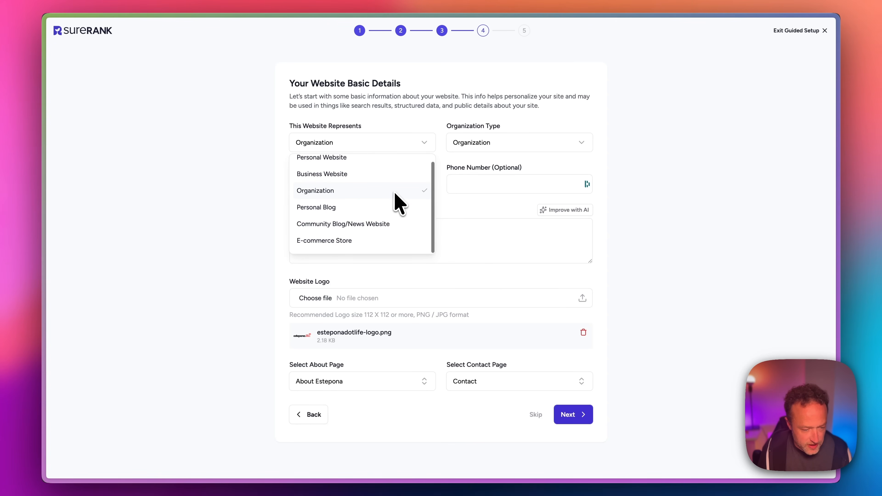
{"action": "scroll", "coordinate": [395, 193], "scroll_direction": "up", "scroll_amount": 1}
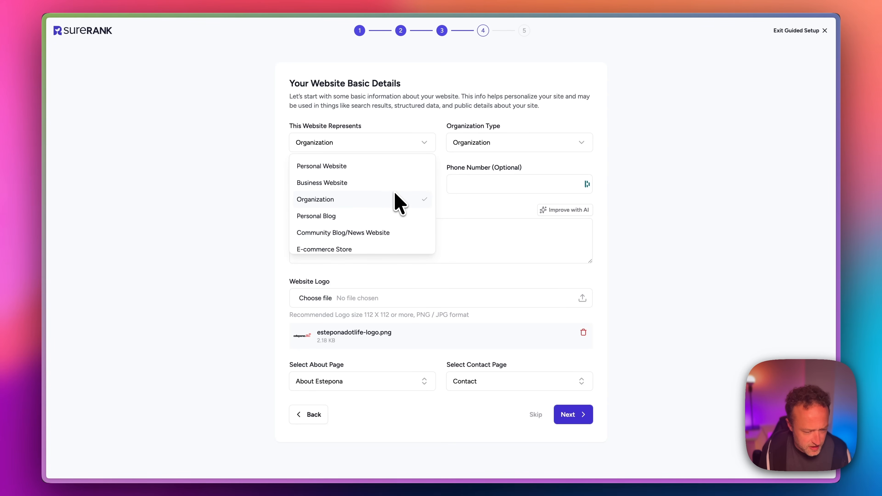
{"action": "left_click", "coordinate": [378, 232]}
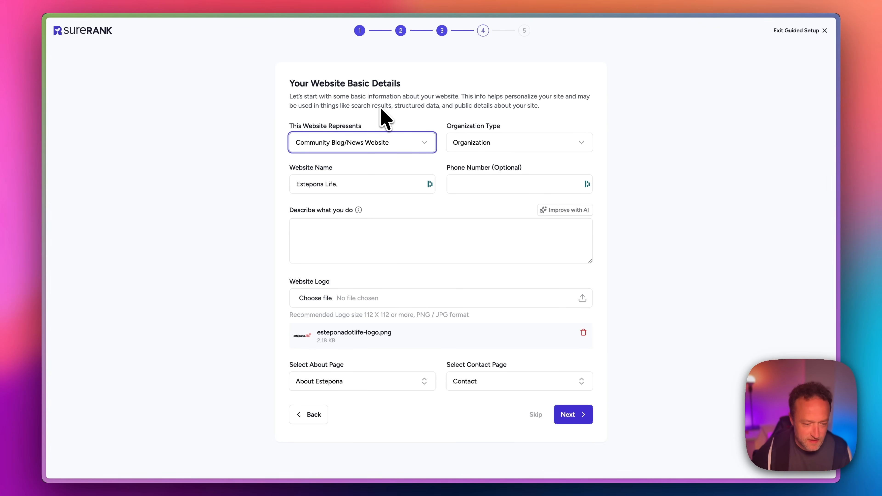
Examine the available organization types, from the general group through to the services group.
{"action": "left_click", "coordinate": [488, 139]}
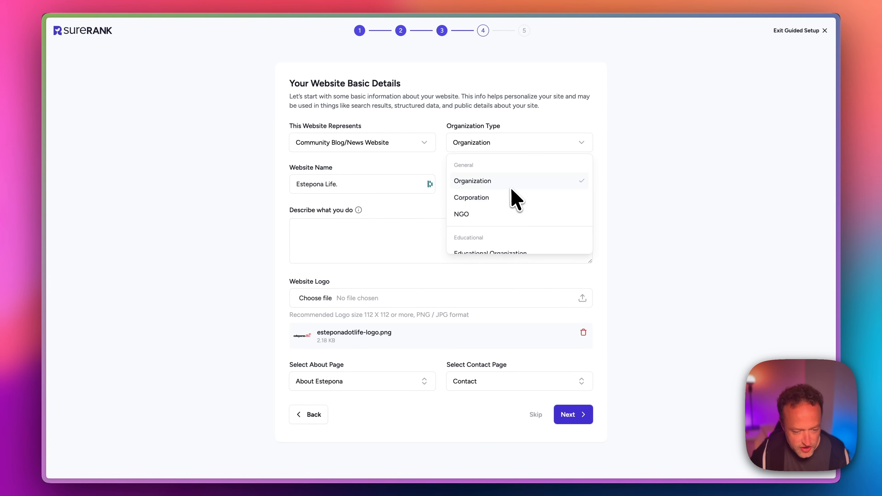
{"action": "scroll", "coordinate": [516, 199], "scroll_direction": "down", "scroll_amount": 10}
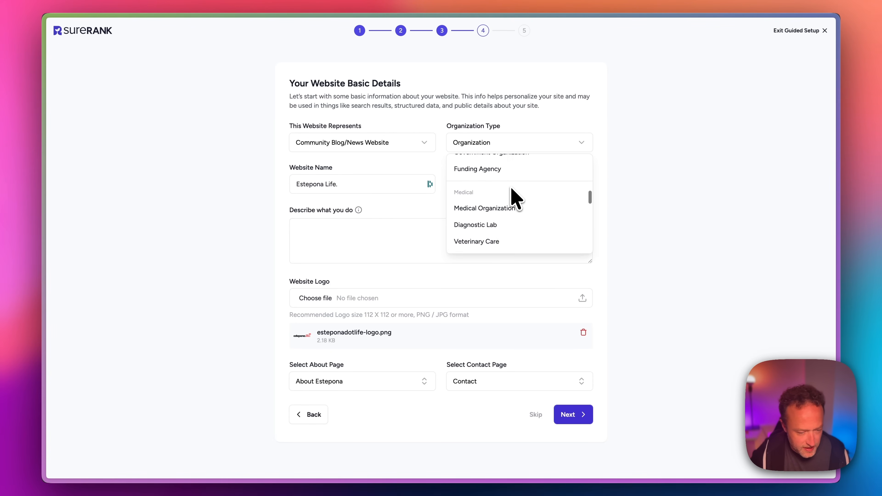
{"action": "scroll", "coordinate": [515, 198], "scroll_direction": "down", "scroll_amount": 2}
{"action": "scroll", "coordinate": [516, 197], "scroll_direction": "up", "scroll_amount": 10}
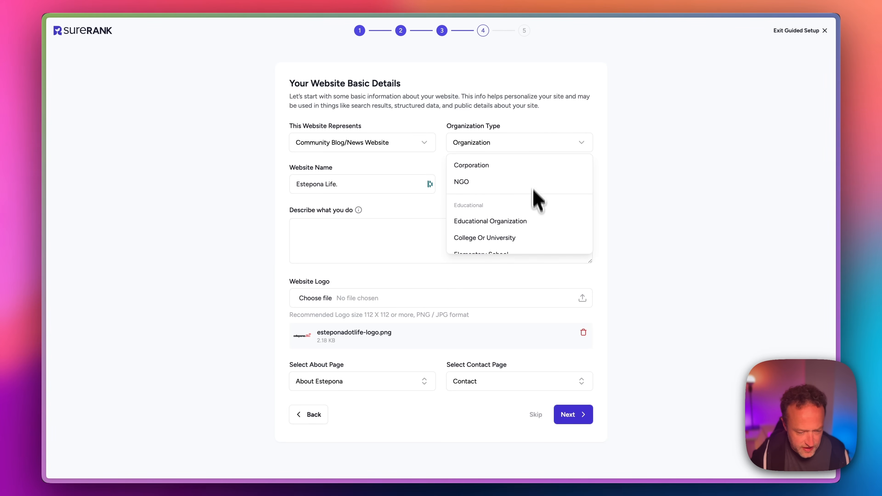
{"action": "scroll", "coordinate": [535, 205], "scroll_direction": "down", "scroll_amount": 15}
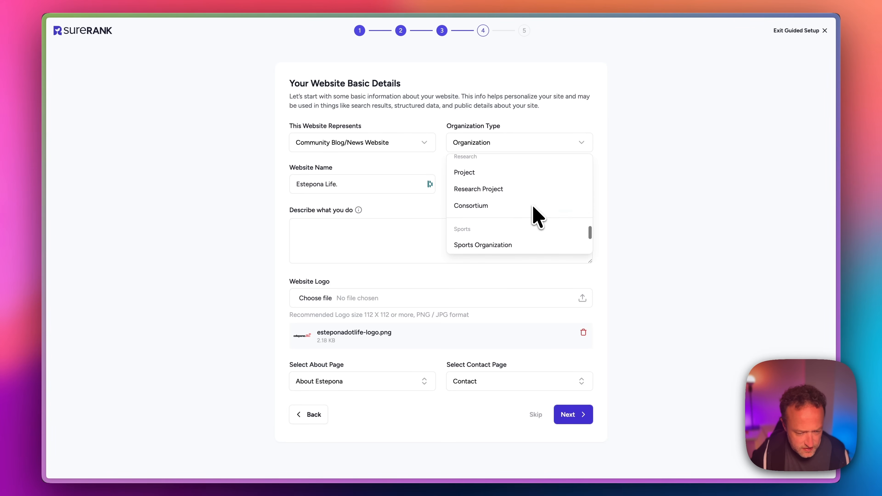
{"action": "scroll", "coordinate": [535, 208], "scroll_direction": "down", "scroll_amount": 5}
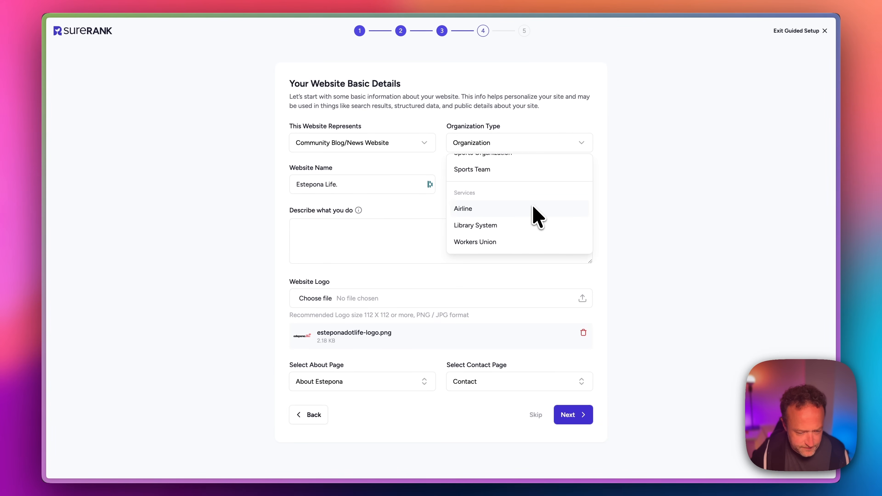
{"action": "scroll", "coordinate": [522, 197], "scroll_direction": "up", "scroll_amount": 5}
{"action": "left_click", "coordinate": [598, 96]}
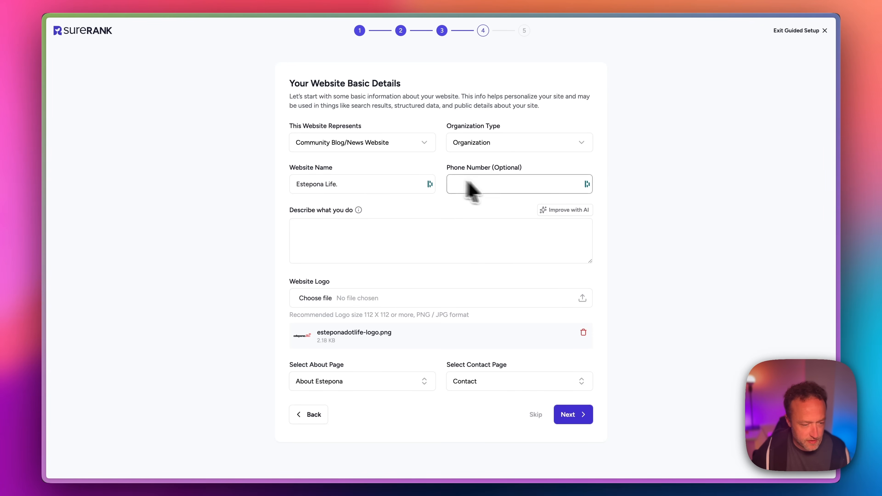
Enter "Guide to Estepona." as the description of what the site does and try to improve it with AI.
{"action": "left_click", "coordinate": [411, 244]}
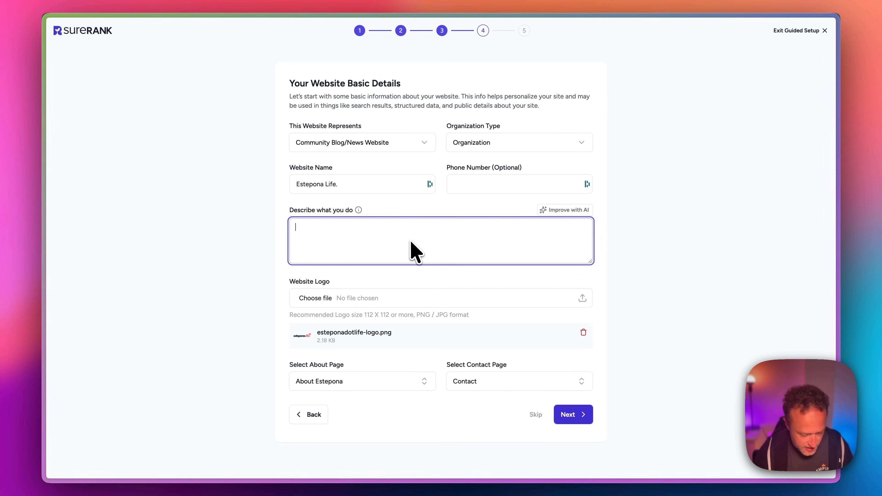
{"action": "type", "text": "Guide t"}
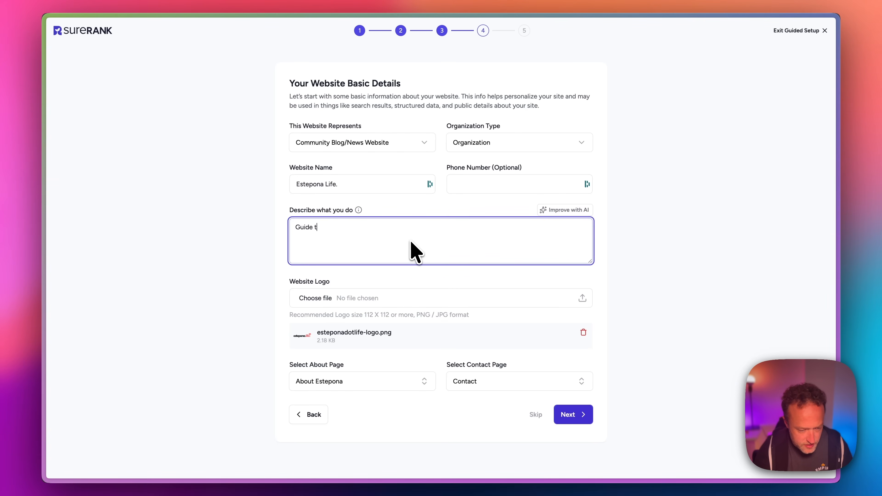
{"action": "type", "text": "o Estepona."}
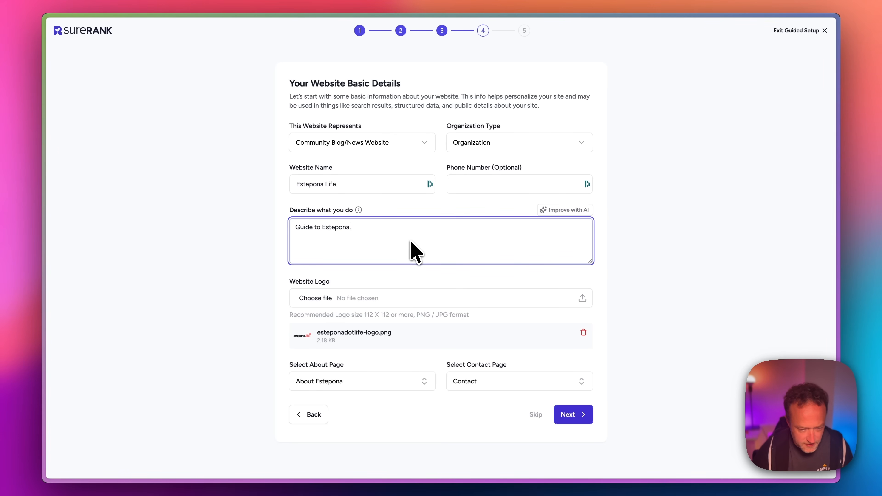
{"action": "left_click", "coordinate": [575, 211]}
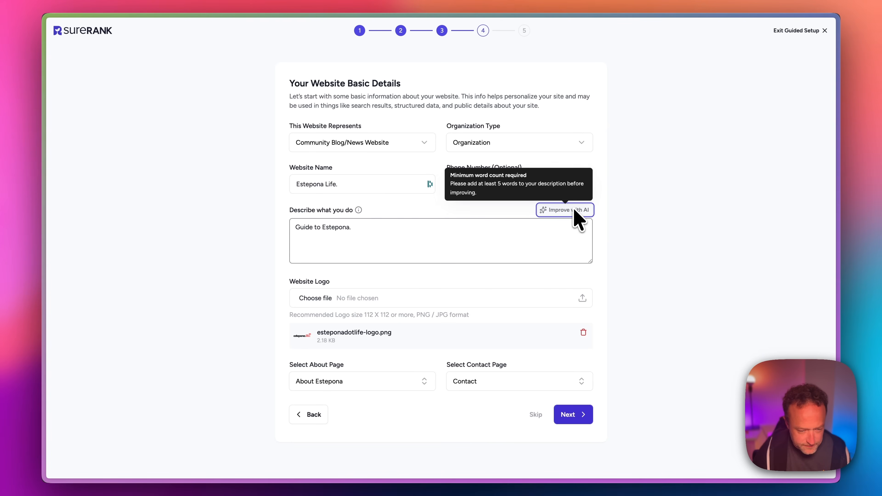
Extend the description to "Guide to Estepona for visitors to help them enjoy their time in the town." and improve it with AI.
{"action": "left_click", "coordinate": [380, 232]}
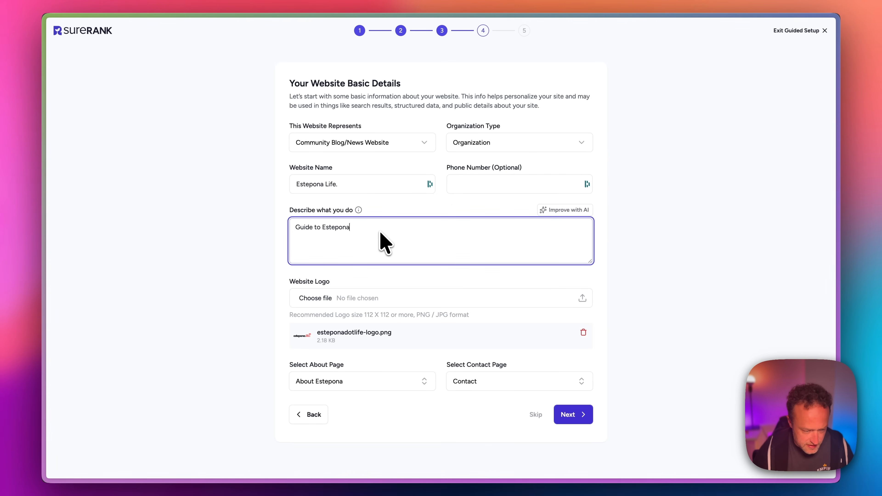
{"action": "type", "text": "for visitors"}
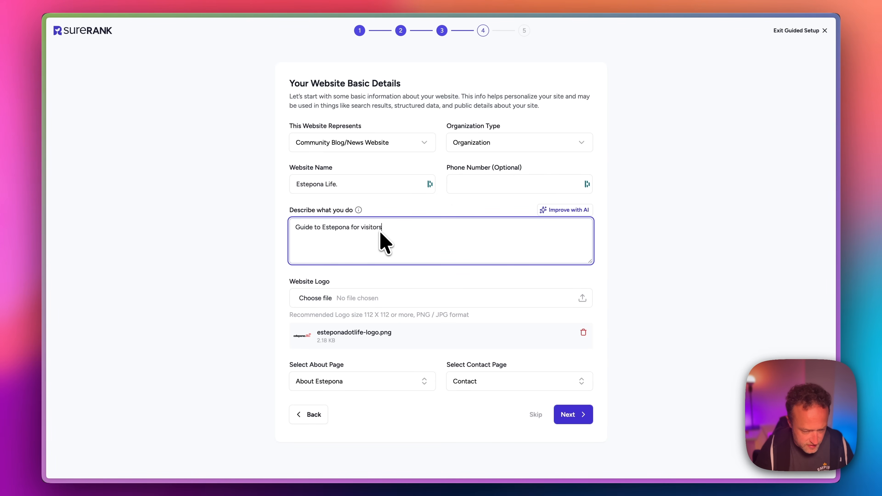
{"action": "type", "text": " to help them enjoy the"}
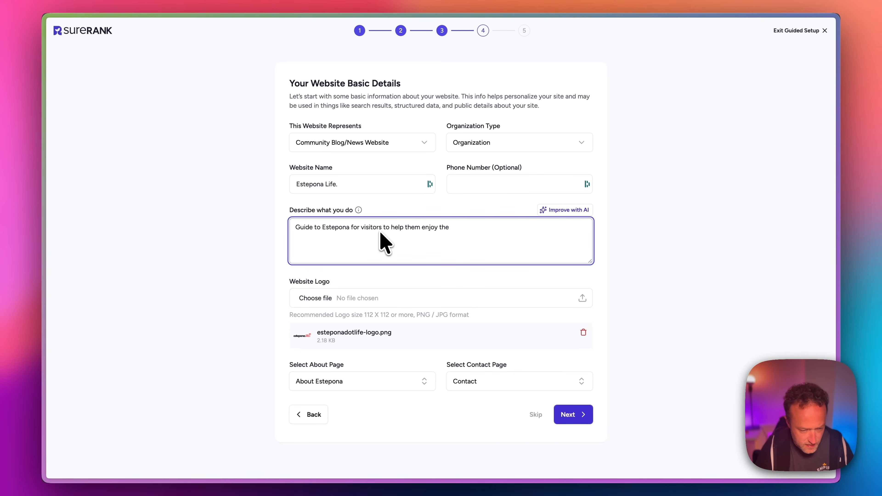
{"action": "type", "text": "ir time i"}
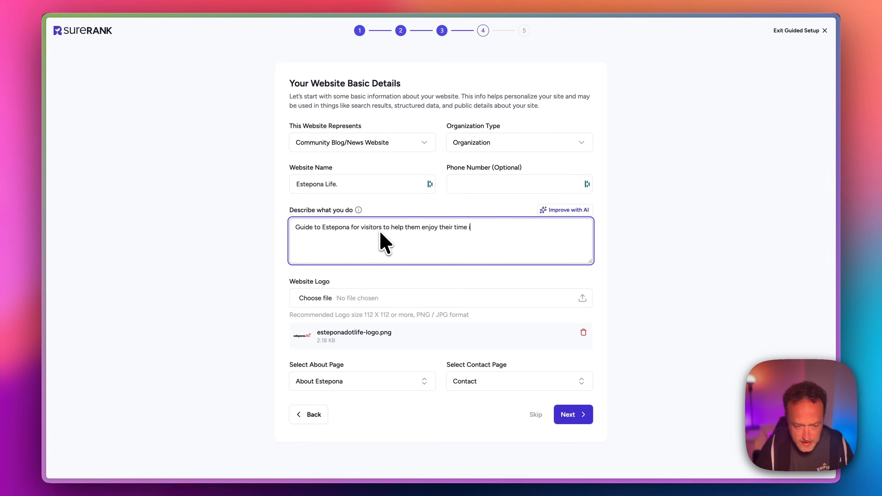
{"action": "type", "text": "n the town"}
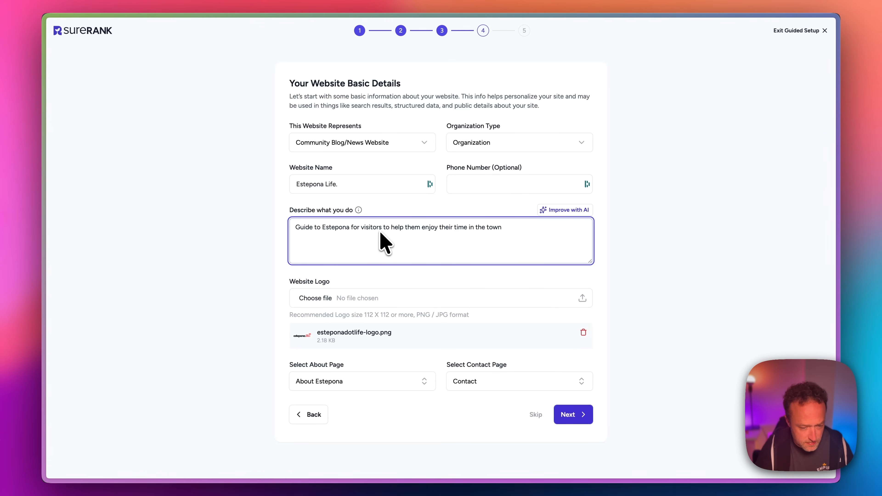
{"action": "type", "text": "."}
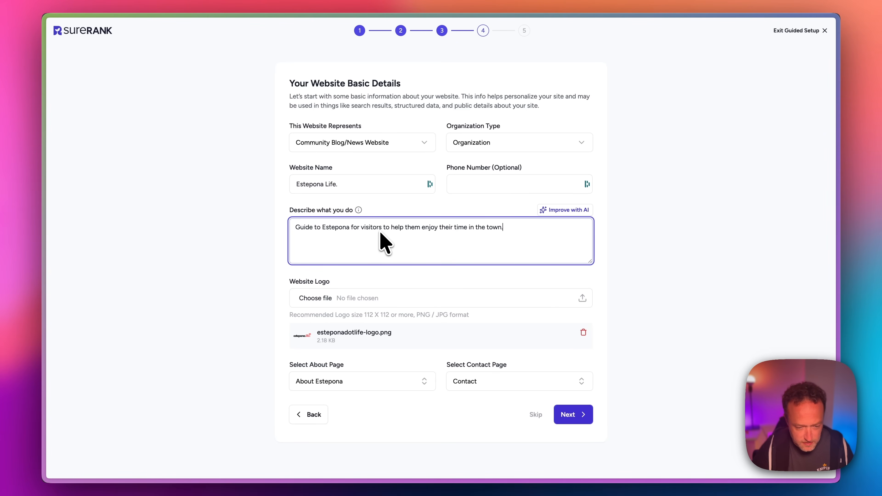
{"action": "left_click", "coordinate": [572, 211]}
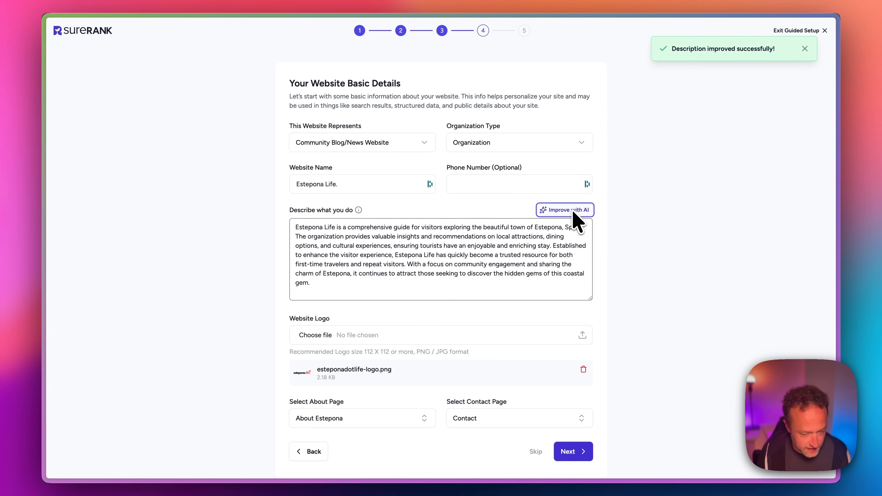
Choose About Estepona.Life as the About page and continue to the social profiles.
{"action": "scroll", "coordinate": [575, 222], "scroll_direction": "down", "scroll_amount": 1}
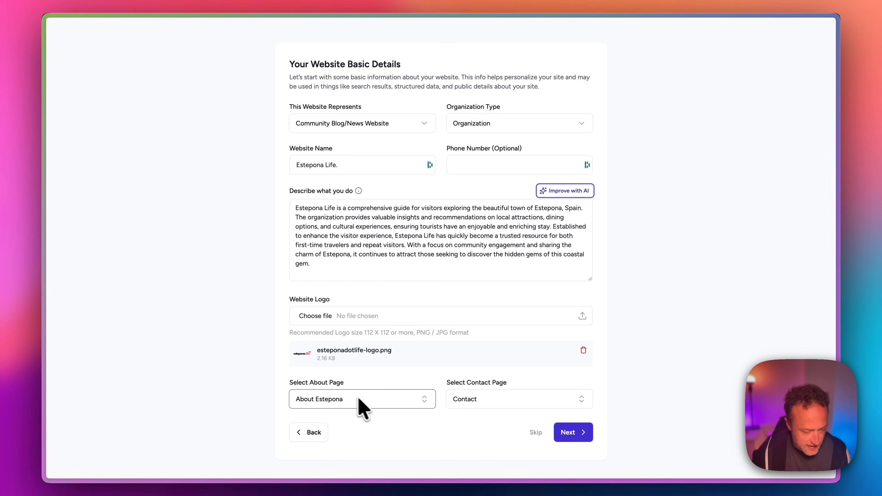
{"action": "left_click", "coordinate": [369, 411]}
{"action": "scroll", "coordinate": [370, 380], "scroll_direction": "down", "scroll_amount": 5}
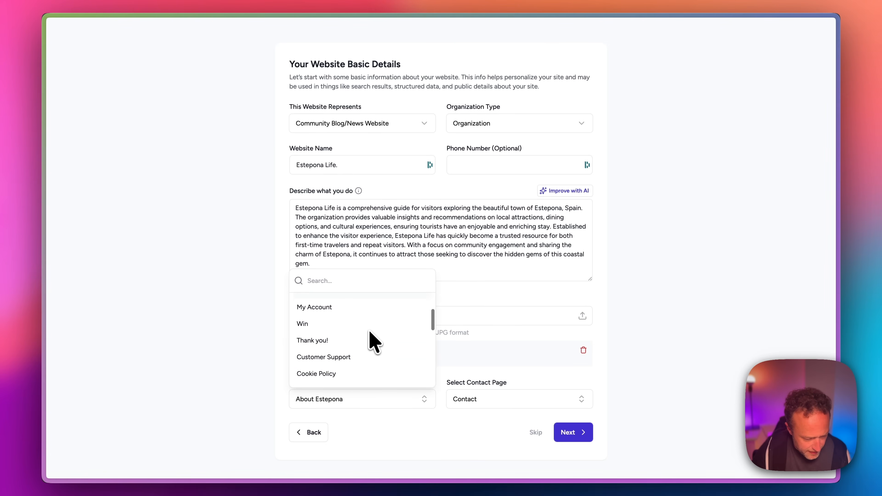
{"action": "scroll", "coordinate": [372, 342], "scroll_direction": "down", "scroll_amount": 10}
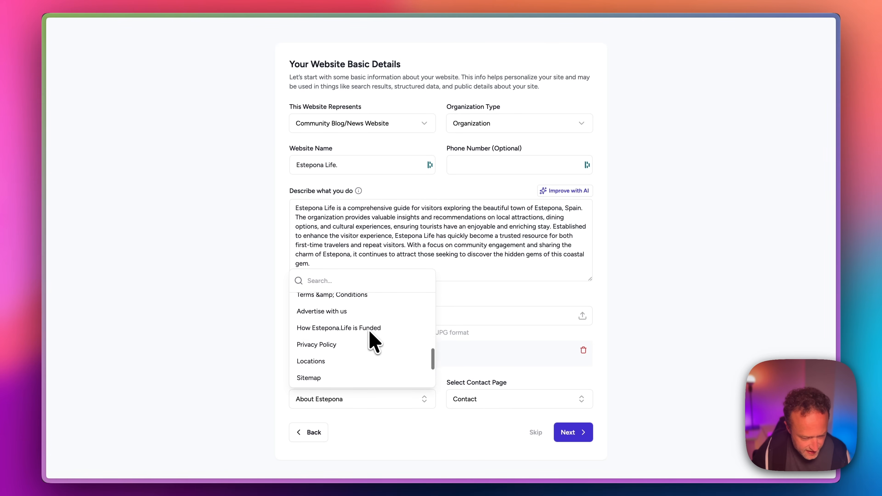
{"action": "scroll", "coordinate": [370, 331], "scroll_direction": "down", "scroll_amount": 1}
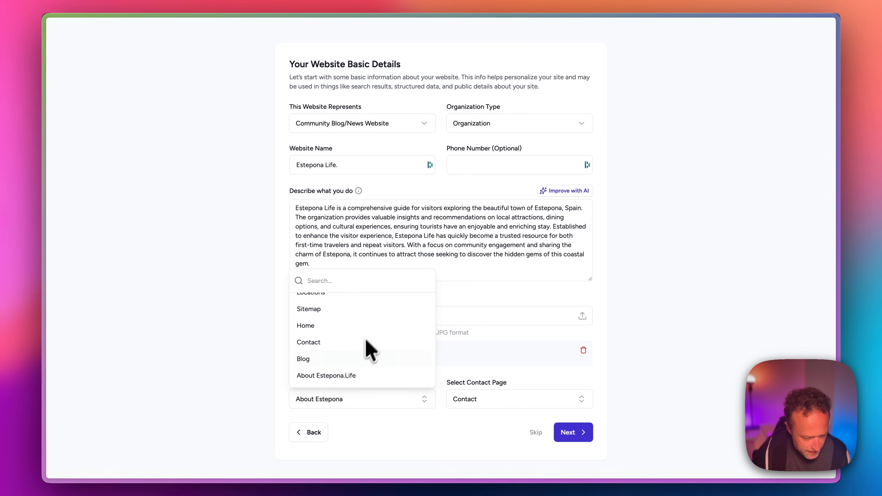
{"action": "left_click", "coordinate": [359, 376]}
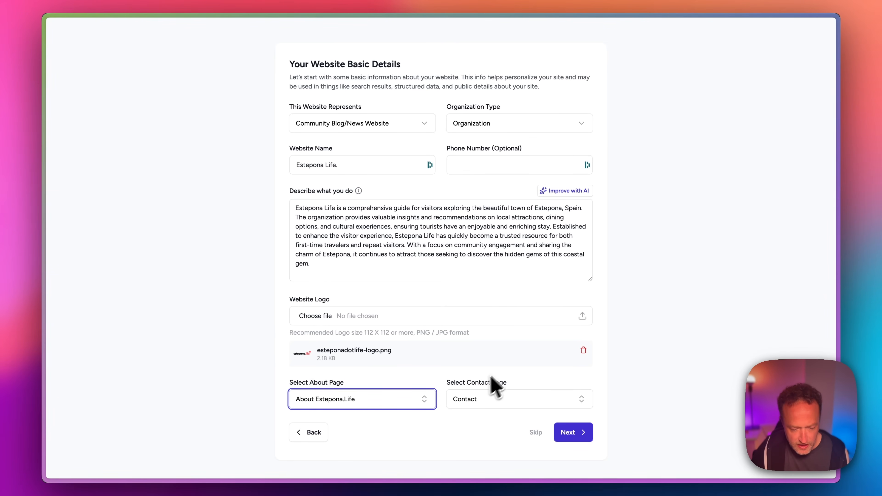
{"action": "left_click", "coordinate": [579, 434]}
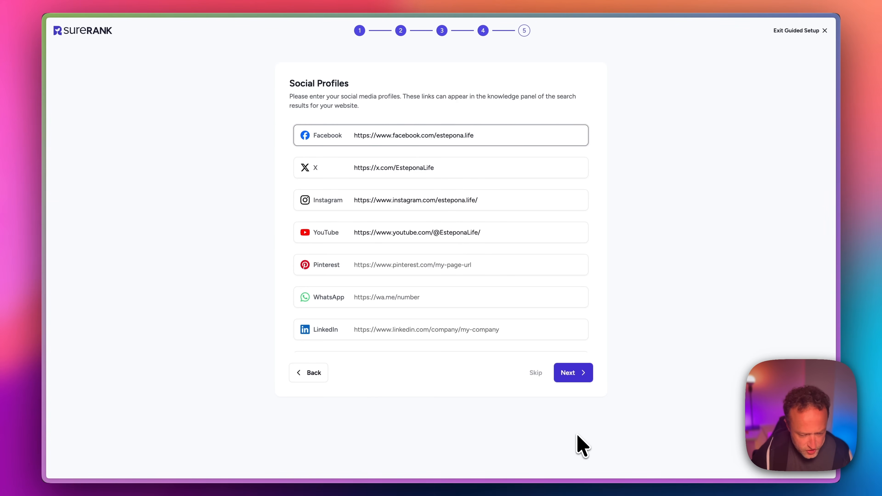
Add the WhatsApp contact link to the social profiles, finish the guided setup and go to the SureRank dashboard.
{"action": "left_click", "coordinate": [404, 298]}
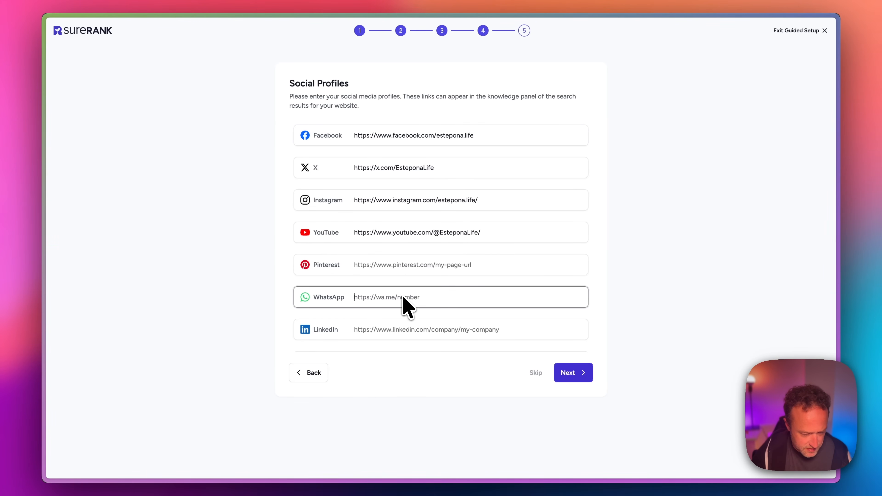
{"action": "key", "text": "super+v"}
{"action": "key", "text": "super+a"}
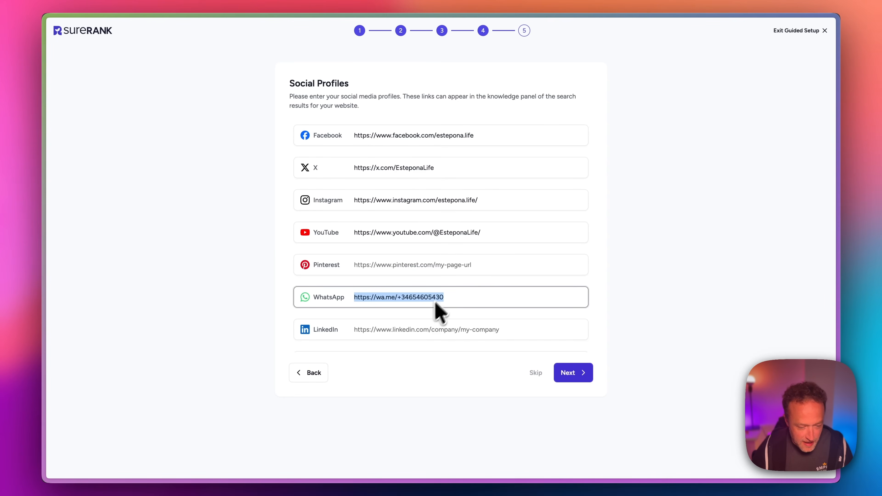
{"action": "left_click", "coordinate": [579, 379]}
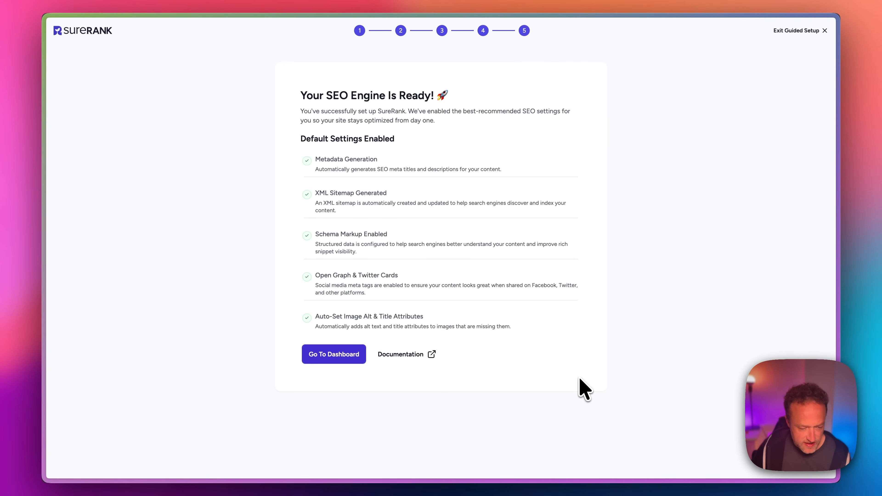
{"action": "left_click", "coordinate": [357, 358]}
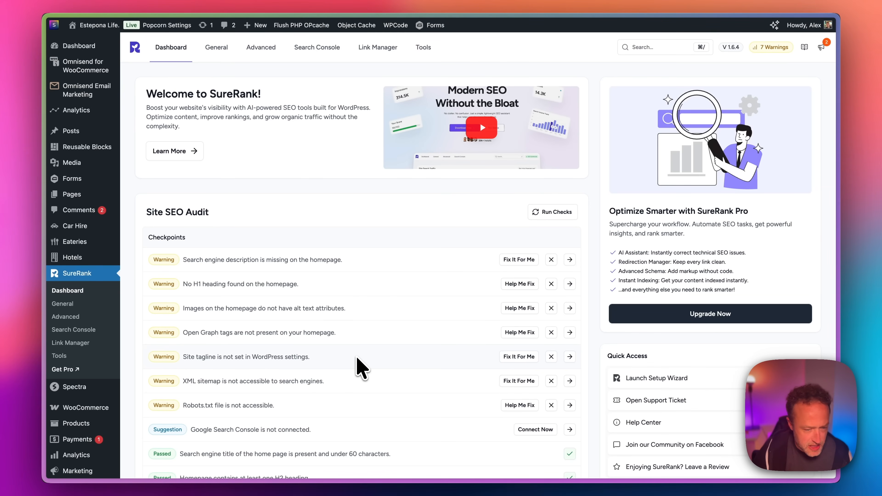
Review the Site SEO Audit checkpoints and open the Estepona Life homepage in a new browser tab.
{"action": "scroll", "coordinate": [380, 282], "scroll_direction": "down", "scroll_amount": 5}
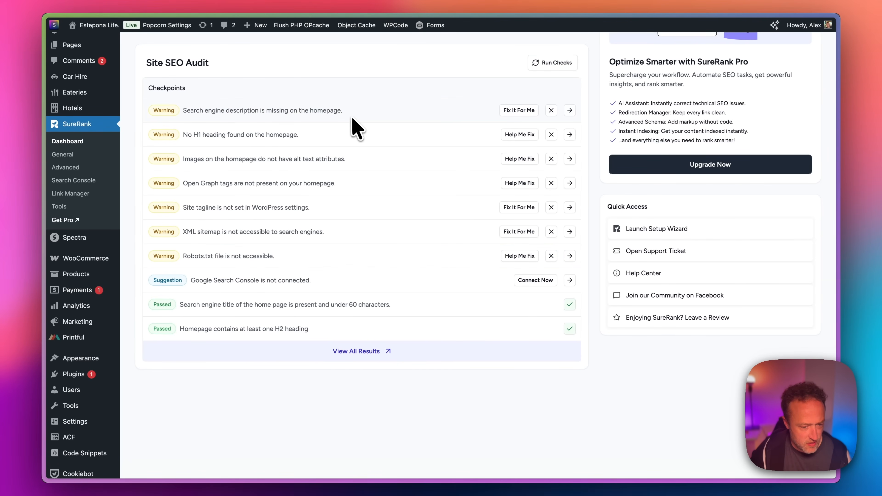
{"action": "scroll", "coordinate": [389, 118], "scroll_direction": "up", "scroll_amount": 1}
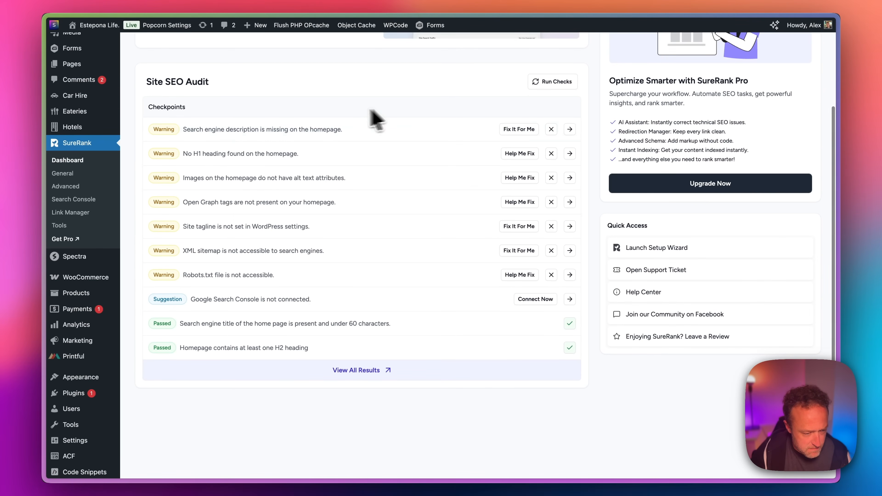
{"action": "scroll", "coordinate": [323, 153], "scroll_direction": "up", "scroll_amount": 2}
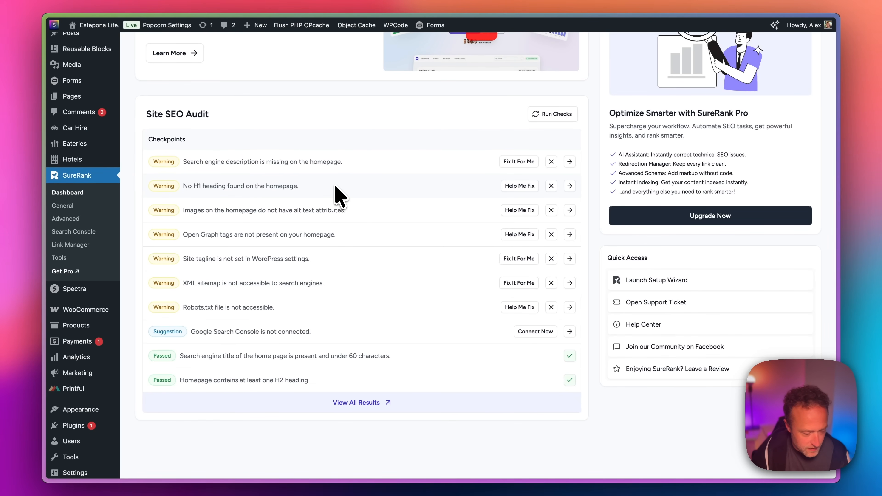
{"action": "scroll", "coordinate": [339, 196], "scroll_direction": "up", "scroll_amount": 1}
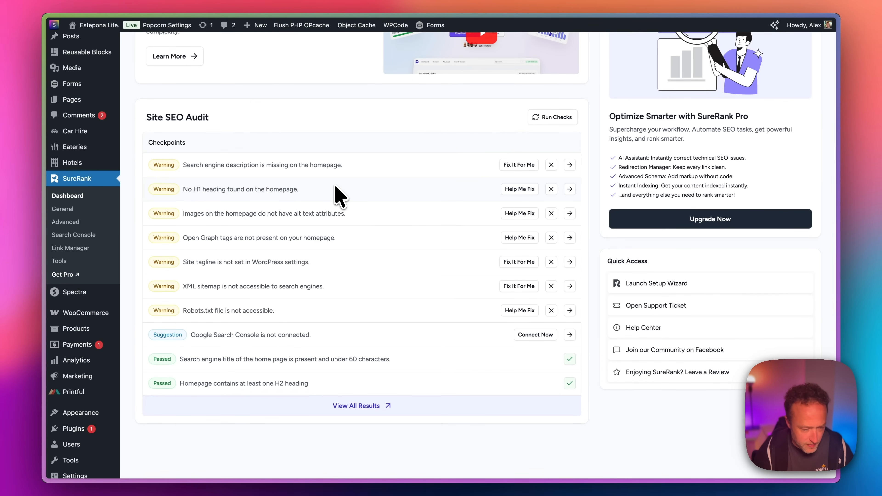
{"action": "key", "text": "super+t"}
{"action": "type", "text": "es"}
{"action": "key", "text": "Return"}
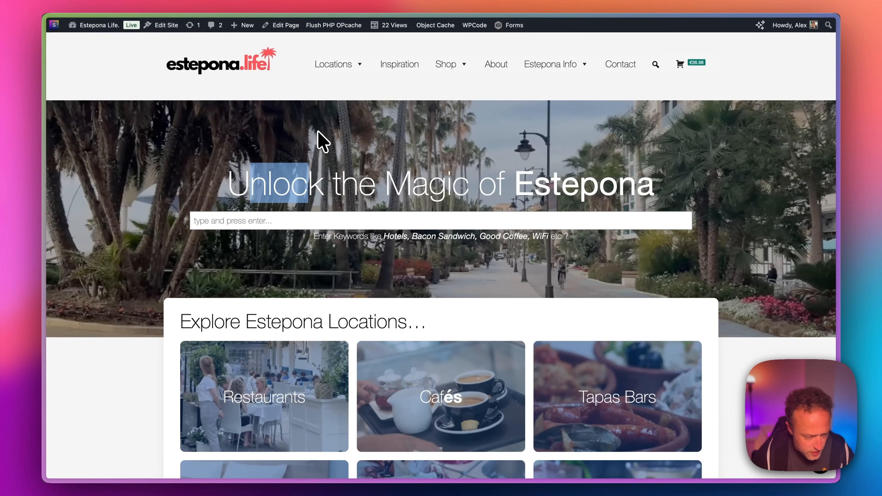
Inspect the HTML element of the "Unlock the Magic of Estepona" heading, and locate the "Welcome to Estepona Life!" heading further down the homepage.
{"action": "right_click", "coordinate": [319, 132]}
{"action": "left_click", "coordinate": [373, 263]}
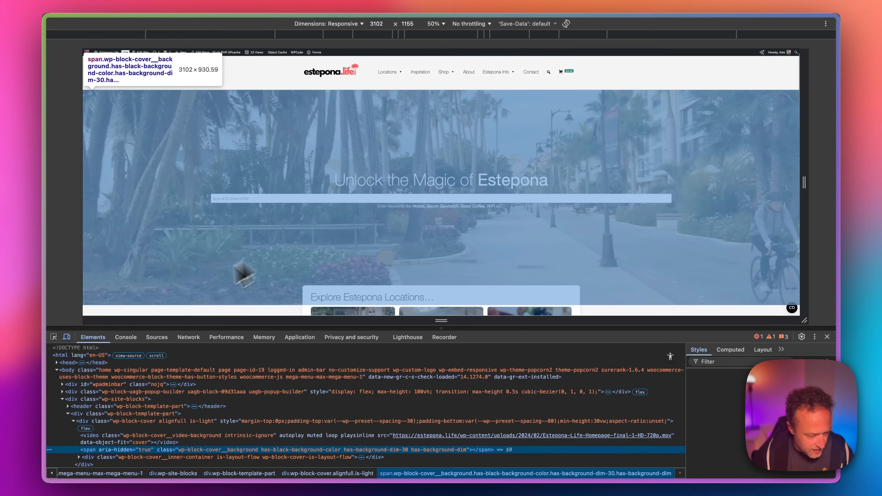
{"action": "left_click", "coordinate": [54, 337]}
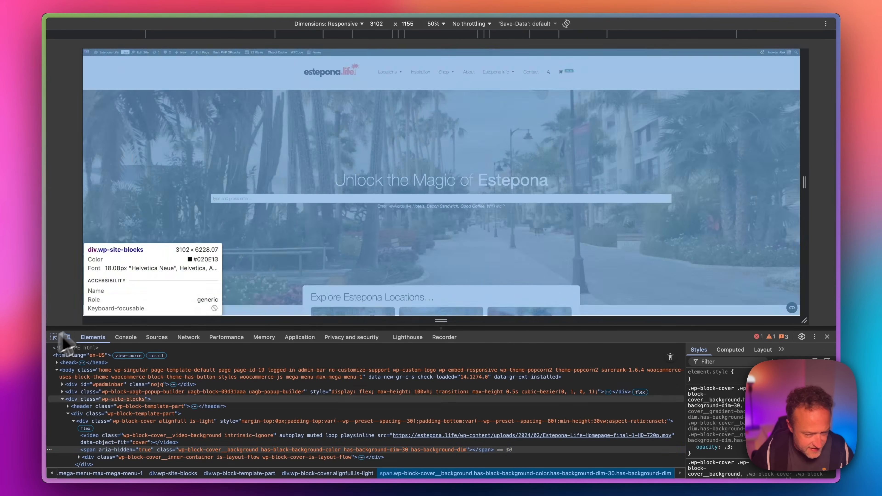
{"action": "left_click", "coordinate": [402, 178]}
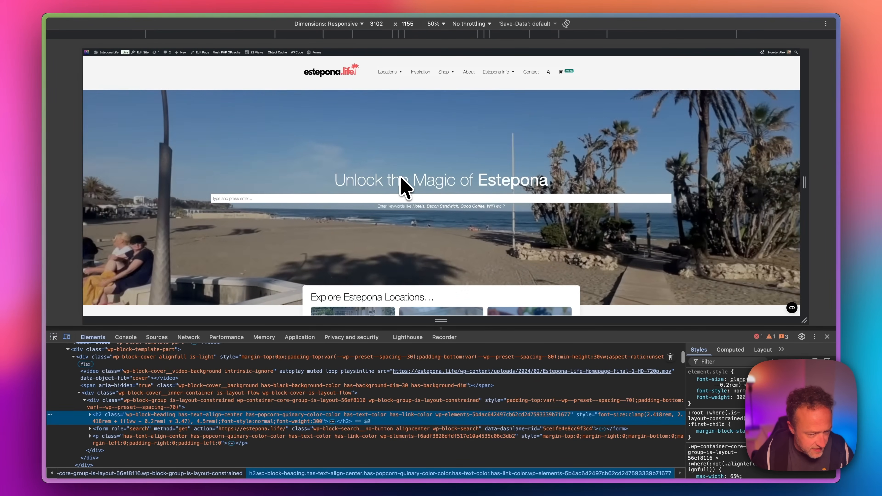
{"action": "left_click", "coordinate": [827, 337]}
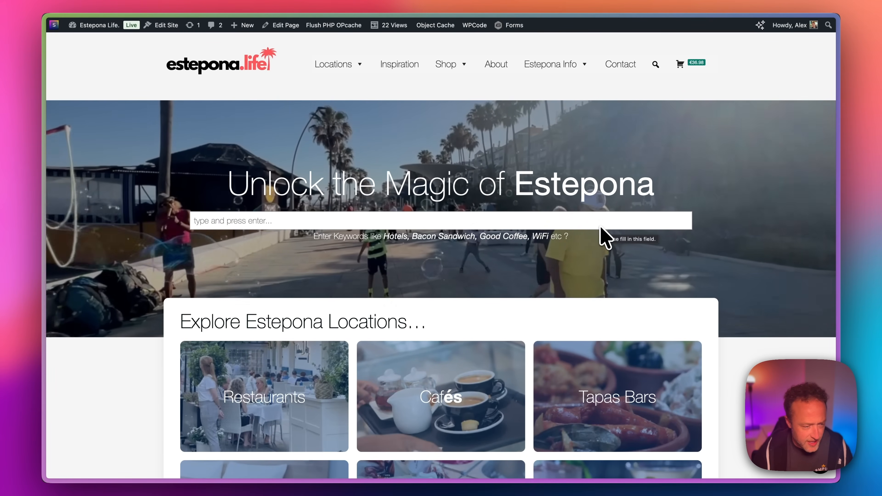
{"action": "scroll", "coordinate": [329, 245], "scroll_direction": "down", "scroll_amount": 12}
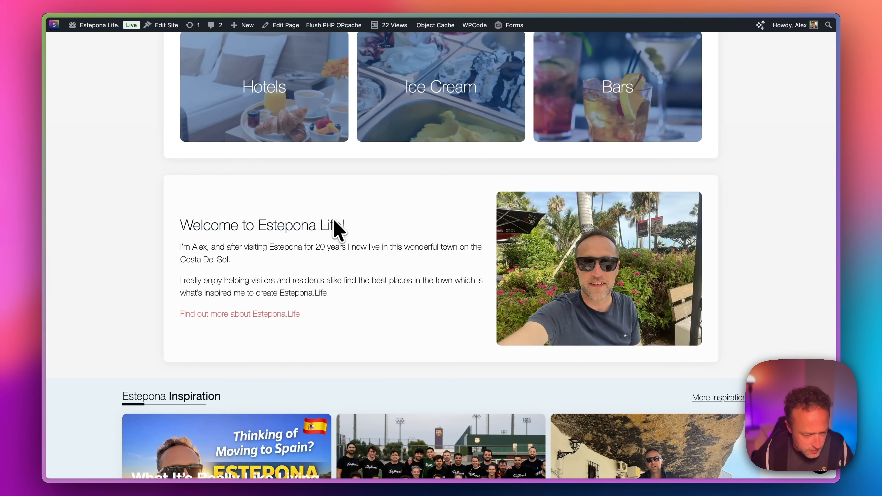
{"action": "left_click_drag", "start_coordinate": [350, 225], "coordinate": [187, 228]}
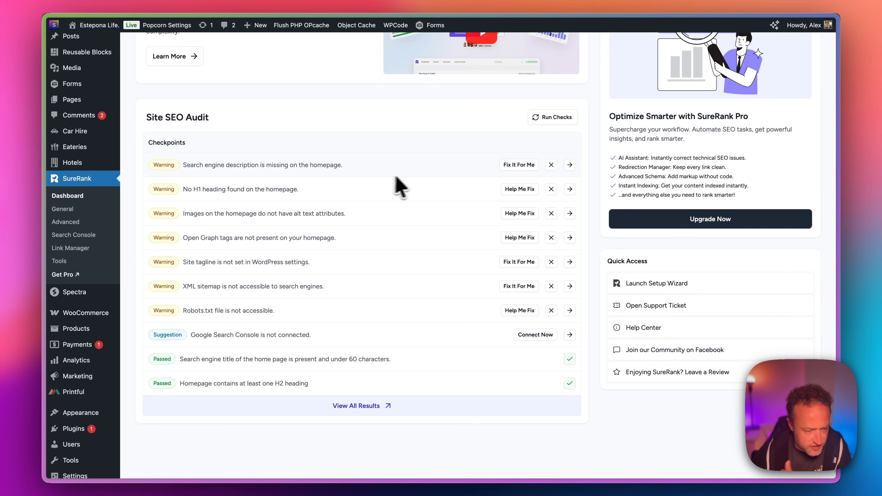
Return to the SEO audit, try the assisted fix for the missing homepage H1 warning and read its detailed site analysis.
{"action": "mouse_move", "coordinate": [515, 164]}
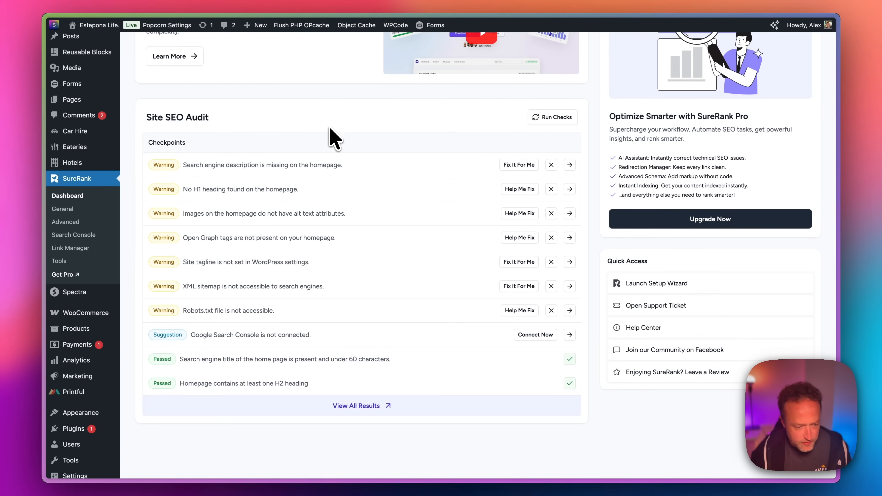
{"action": "scroll", "coordinate": [351, 184], "scroll_direction": "up", "scroll_amount": 1}
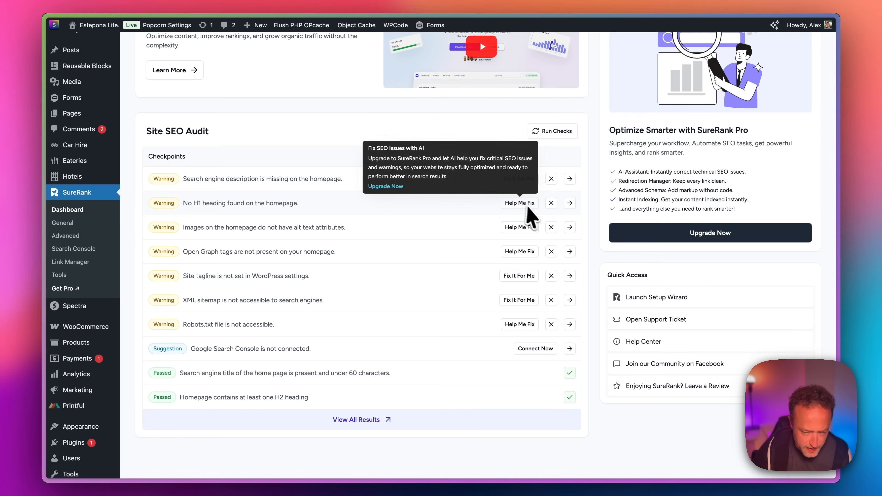
{"action": "left_click", "coordinate": [516, 204]}
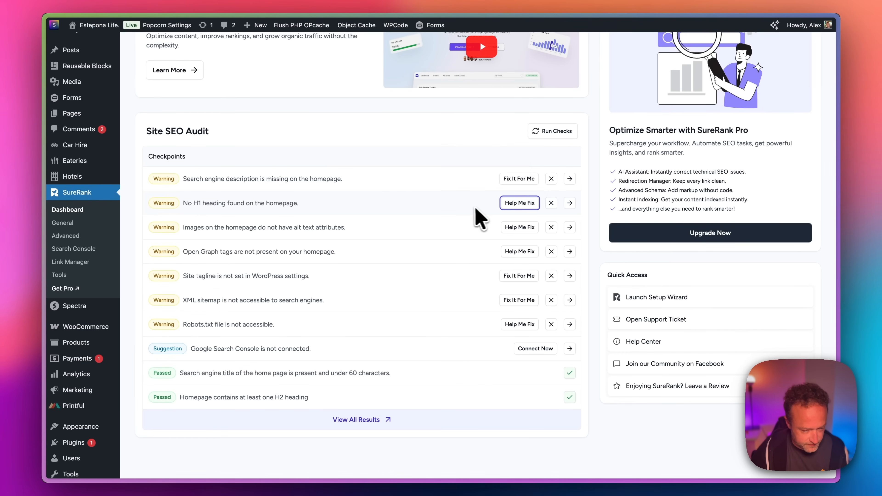
{"action": "left_click", "coordinate": [570, 204]}
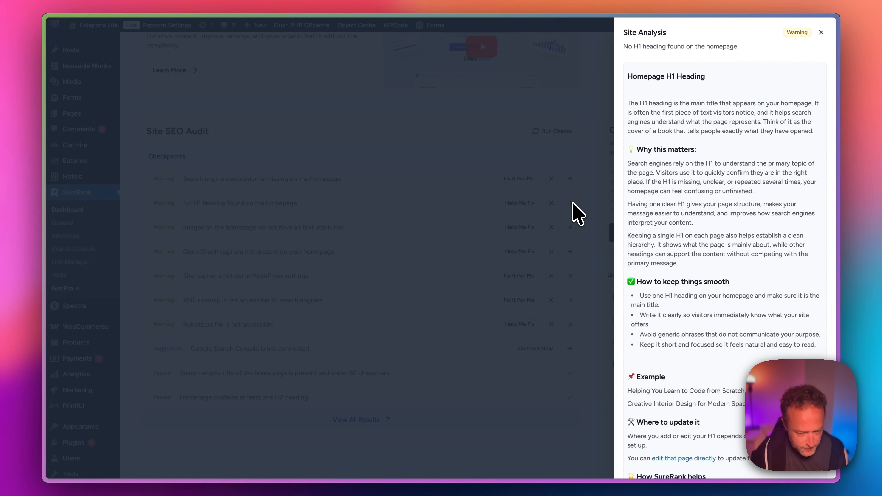
{"action": "scroll", "coordinate": [730, 172], "scroll_direction": "down", "scroll_amount": 5}
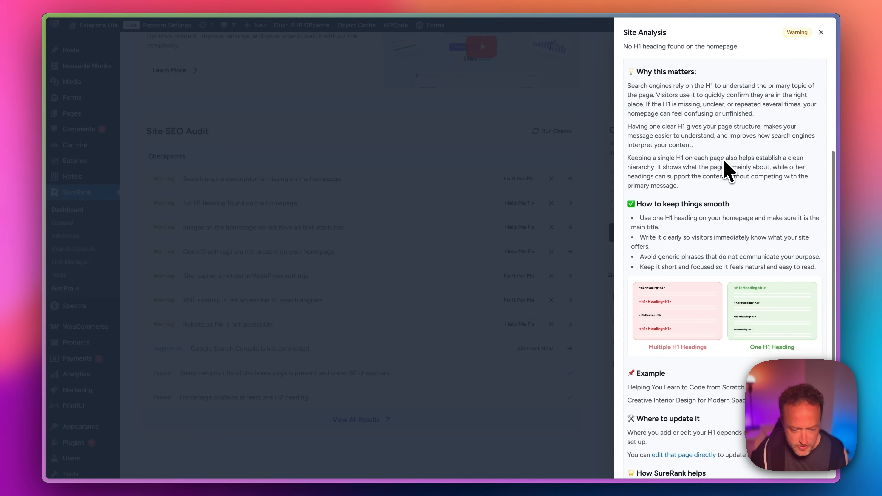
{"action": "scroll", "coordinate": [729, 172], "scroll_direction": "up", "scroll_amount": 5}
{"action": "left_click", "coordinate": [821, 33]}
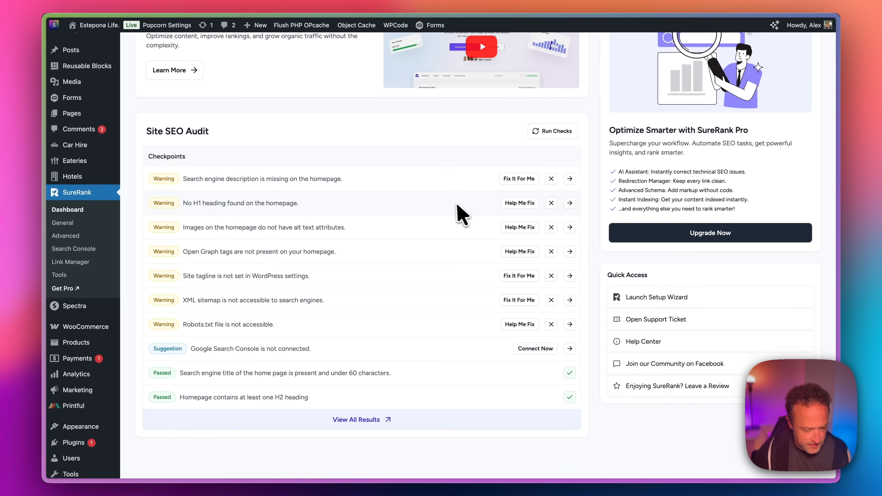
Try the automatic fix for the XML sitemap warning and look over the remaining audit checkpoints.
{"action": "scroll", "coordinate": [455, 211], "scroll_direction": "down", "scroll_amount": 2}
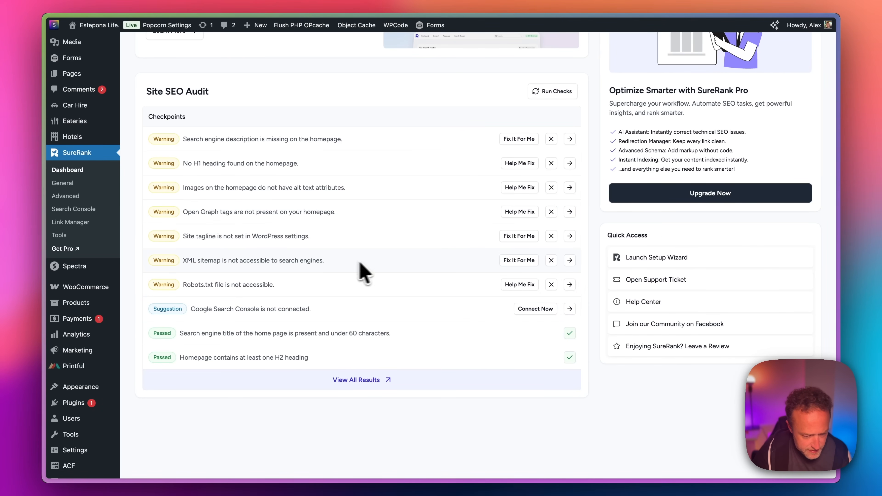
{"action": "left_click", "coordinate": [537, 263]}
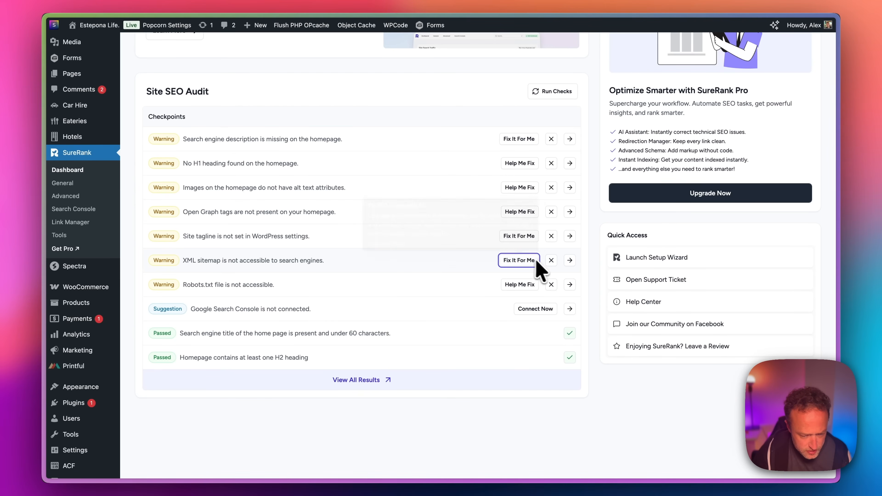
{"action": "scroll", "coordinate": [437, 191], "scroll_direction": "down", "scroll_amount": 1}
{"action": "scroll", "coordinate": [432, 240], "scroll_direction": "up", "scroll_amount": 3}
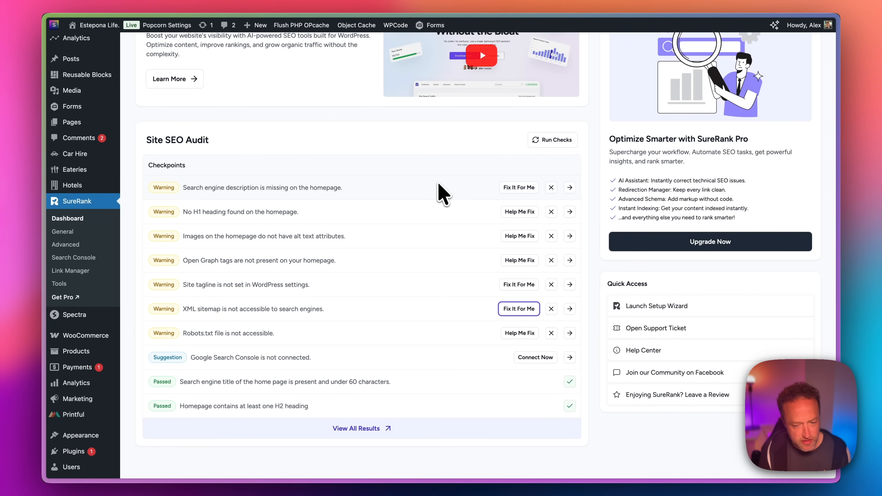
{"action": "scroll", "coordinate": [438, 182], "scroll_direction": "up", "scroll_amount": 3}
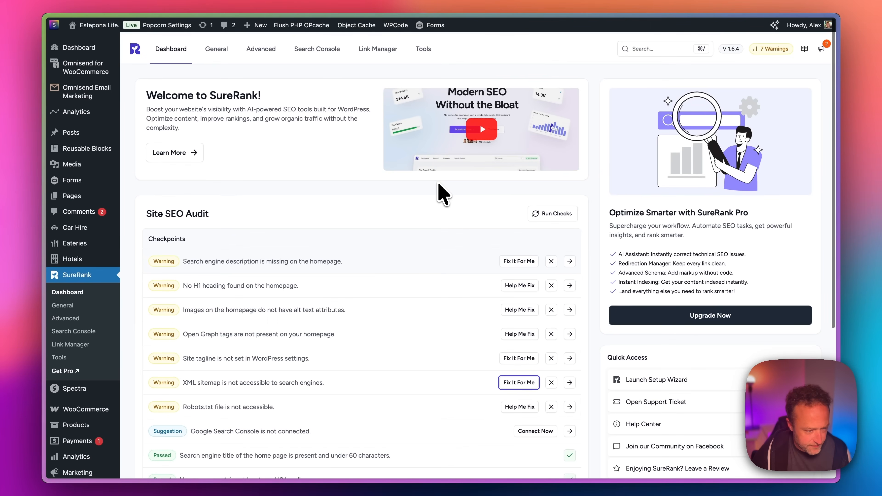
{"action": "scroll", "coordinate": [438, 183], "scroll_direction": "down", "scroll_amount": 5}
{"action": "scroll", "coordinate": [438, 182], "scroll_direction": "up", "scroll_amount": 1}
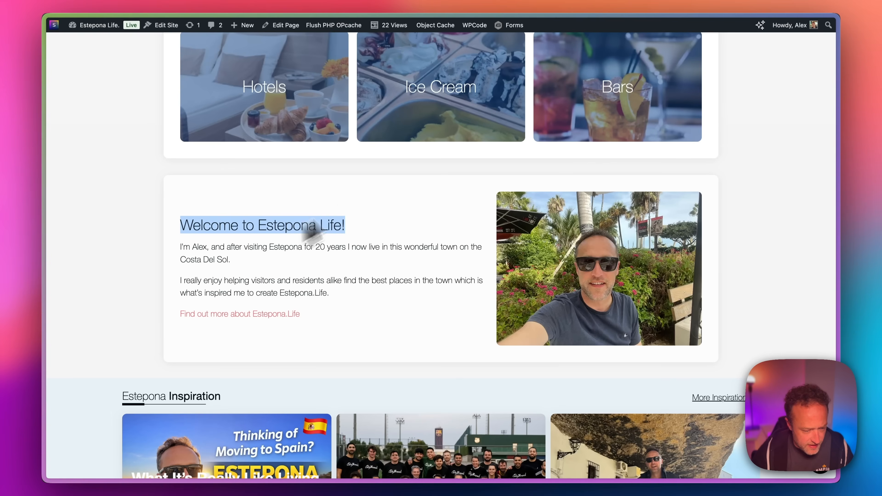
Open the homepage for editing and replace the "Welcome to Estepona Life!" heading text with "Estepona Guide and Information".
{"action": "scroll", "coordinate": [313, 230], "scroll_direction": "down", "scroll_amount": 1}
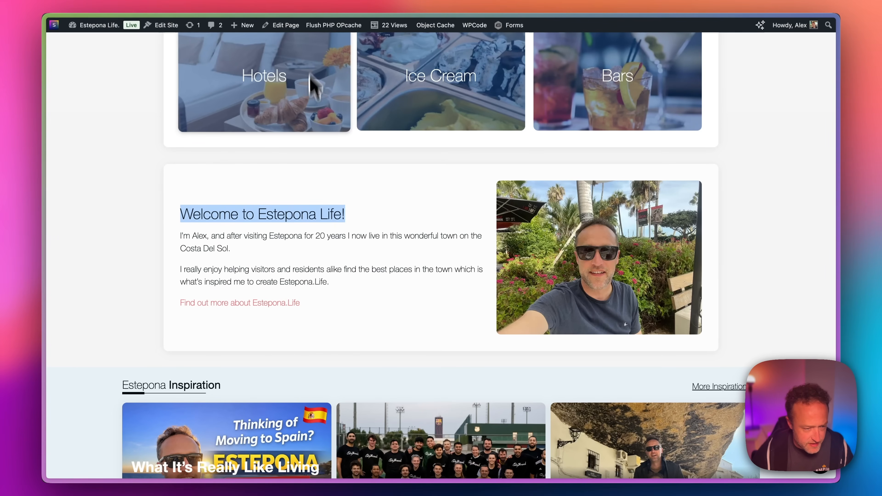
{"action": "left_click", "coordinate": [285, 25]}
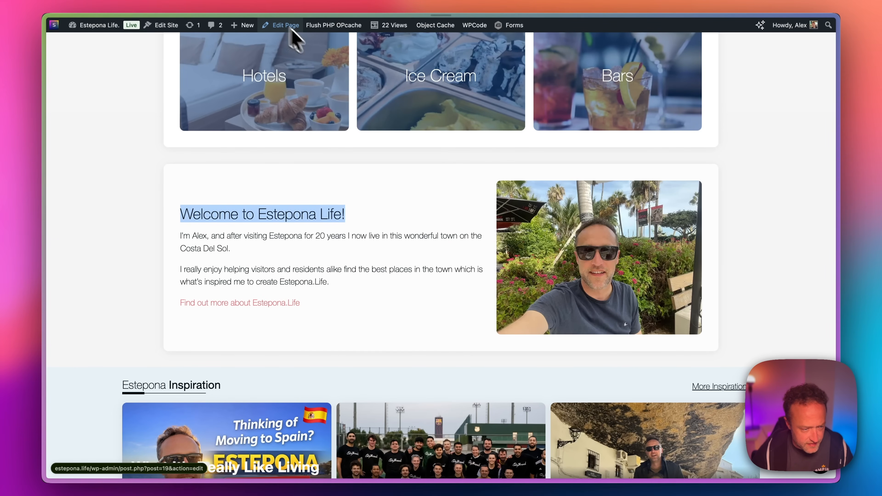
{"action": "scroll", "coordinate": [405, 212], "scroll_direction": "down", "scroll_amount": 10}
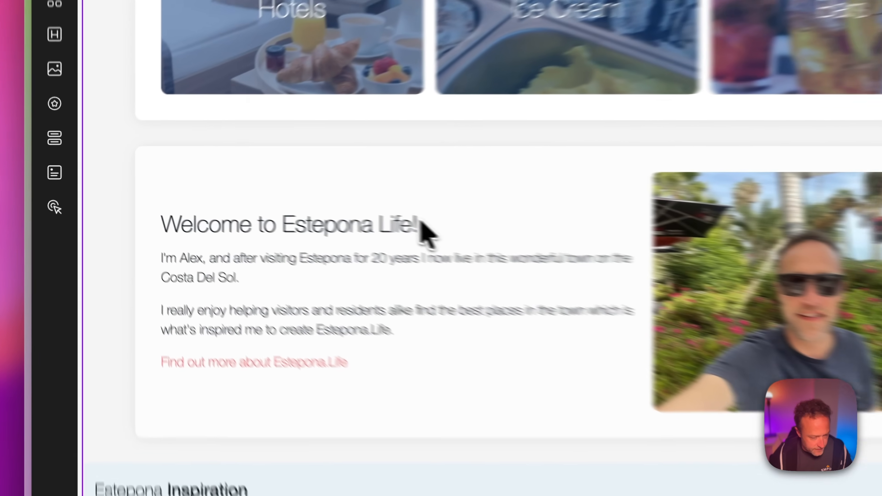
{"action": "left_click", "coordinate": [421, 225]}
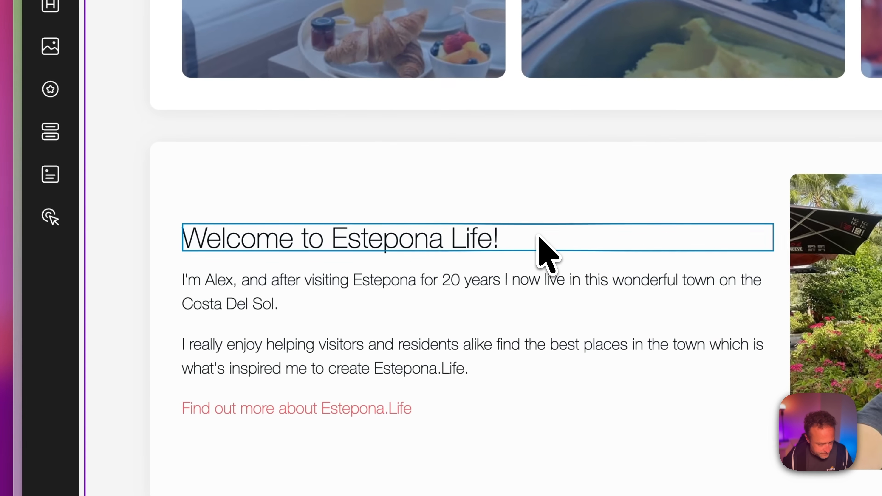
{"action": "left_click_drag", "start_coordinate": [447, 225], "coordinate": [167, 230]}
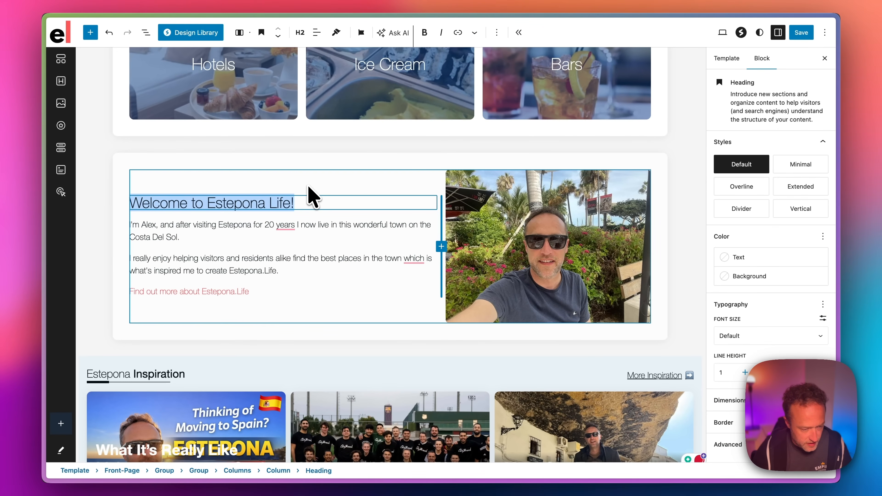
{"action": "type", "text": "Estepona Guide and Information"}
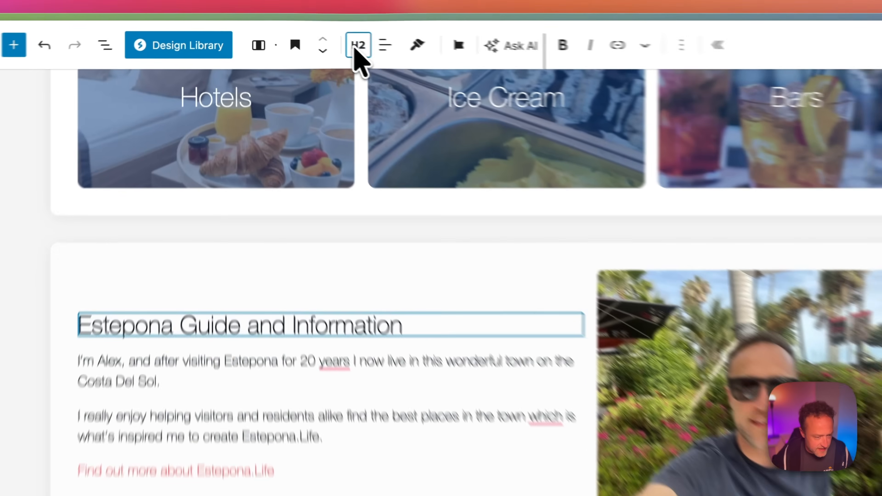
Change the "Estepona Guide and Information" heading to level H1 and set its font size to X Large.
{"action": "left_click", "coordinate": [300, 33]}
{"action": "left_click", "coordinate": [322, 74]}
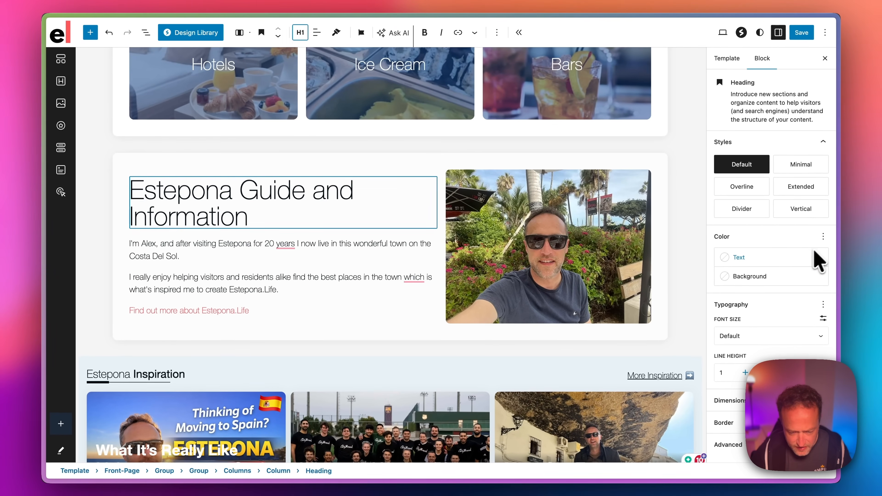
{"action": "left_click", "coordinate": [802, 336]}
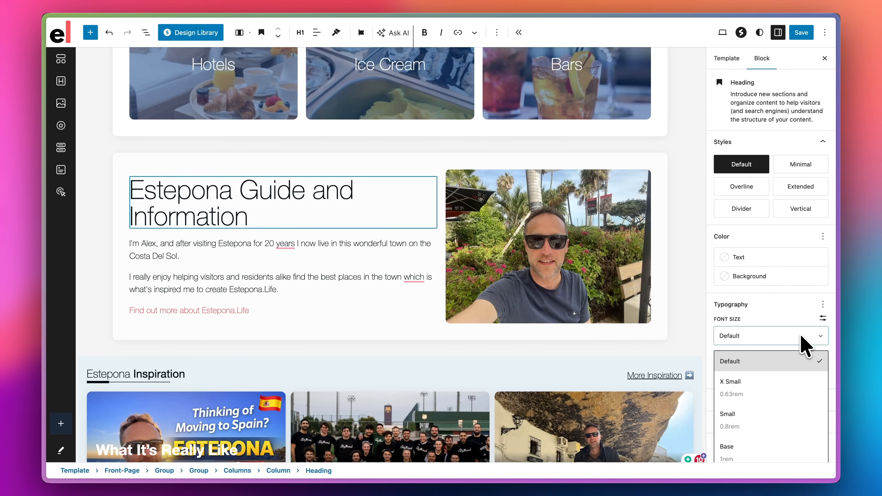
{"action": "scroll", "coordinate": [798, 389], "scroll_direction": "down", "scroll_amount": 5}
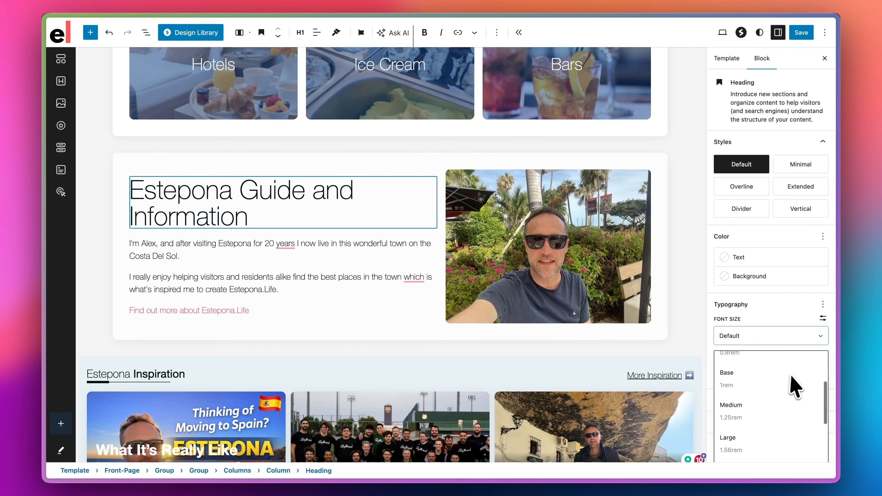
{"action": "scroll", "coordinate": [798, 384], "scroll_direction": "up", "scroll_amount": 3}
{"action": "left_click", "coordinate": [777, 385]}
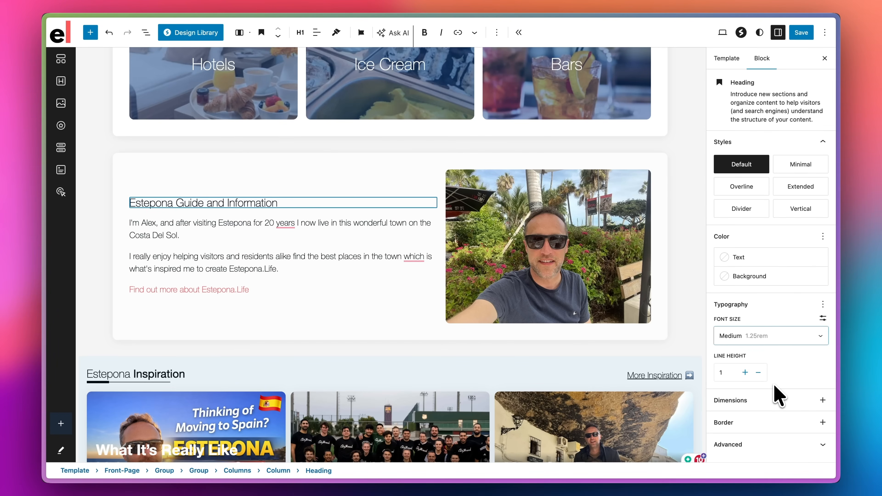
{"action": "left_click", "coordinate": [766, 340]}
{"action": "scroll", "coordinate": [768, 382], "scroll_direction": "down", "scroll_amount": 1}
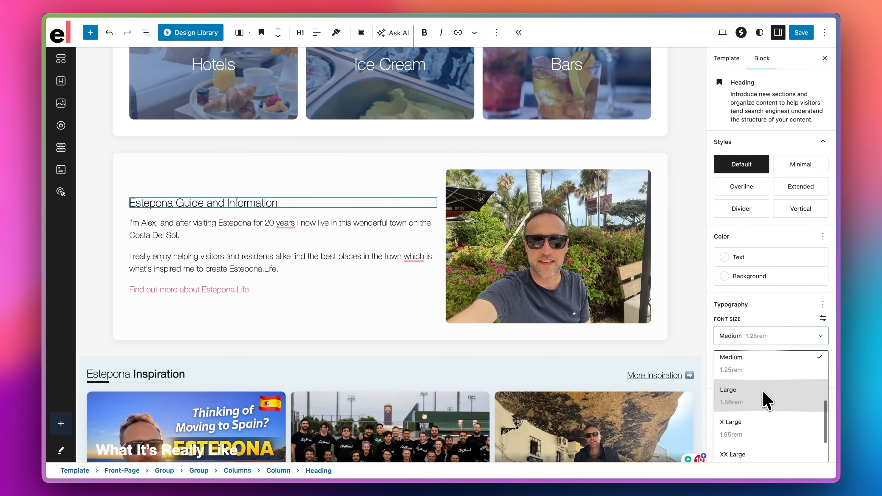
{"action": "left_click", "coordinate": [764, 390]}
{"action": "left_click", "coordinate": [772, 339]}
{"action": "left_click", "coordinate": [766, 419]}
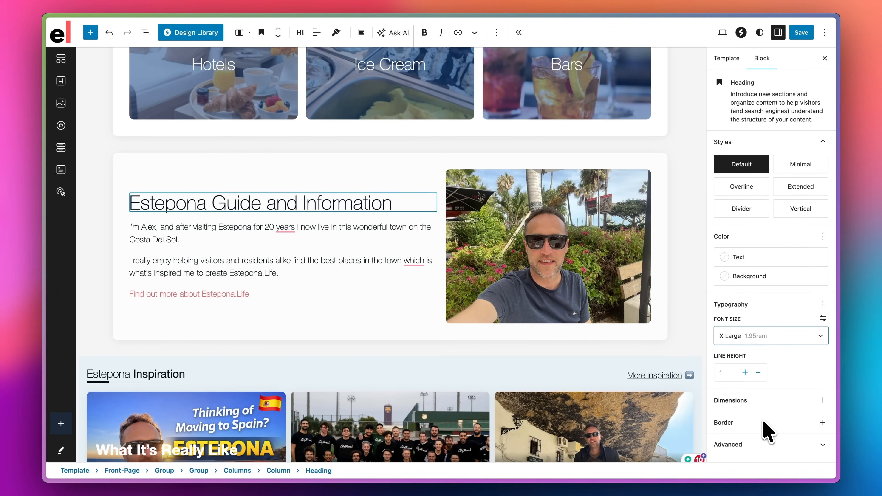
Add the text "Welcome Estepona.life" directly below the H1 and transform it into a heading.
{"action": "left_click", "coordinate": [399, 203]}
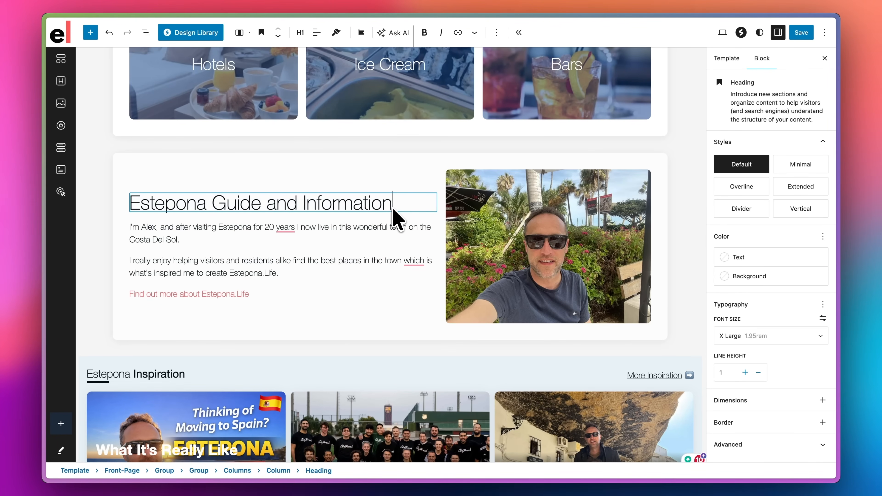
{"action": "key", "text": "Return"}
{"action": "type", "text": "Welcome Estepona.life"}
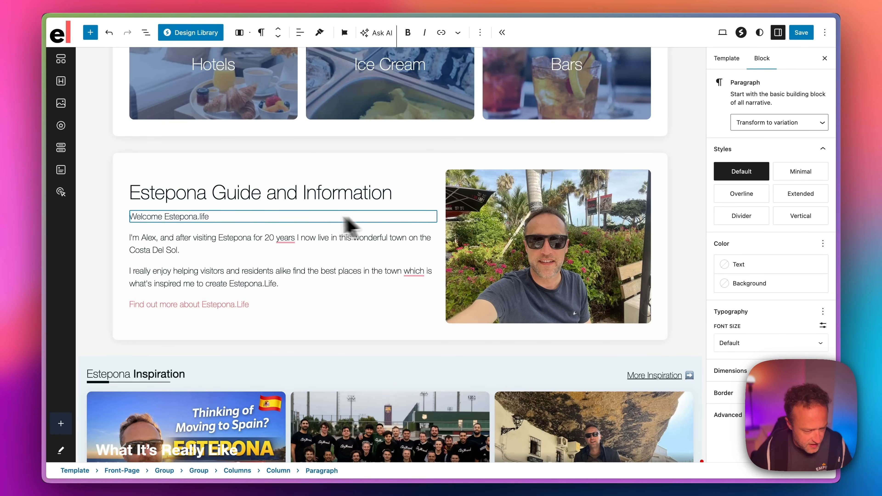
{"action": "triple_click", "coordinate": [226, 214]}
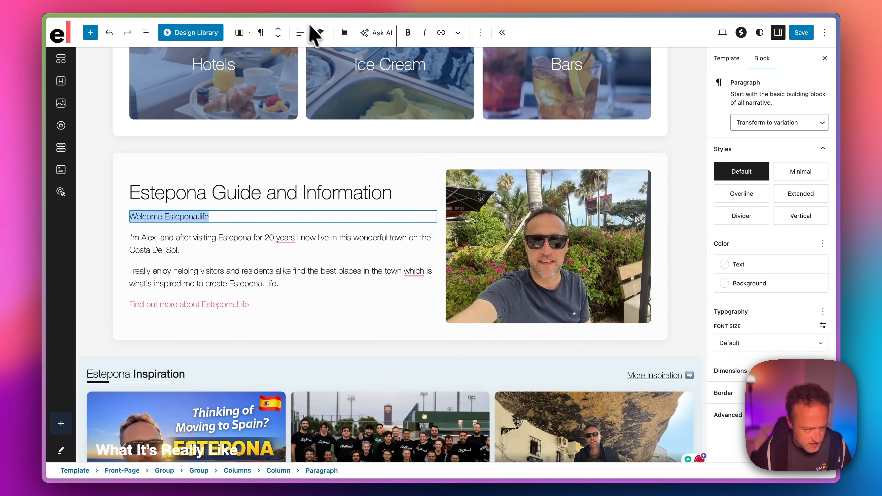
{"action": "left_click", "coordinate": [262, 32]}
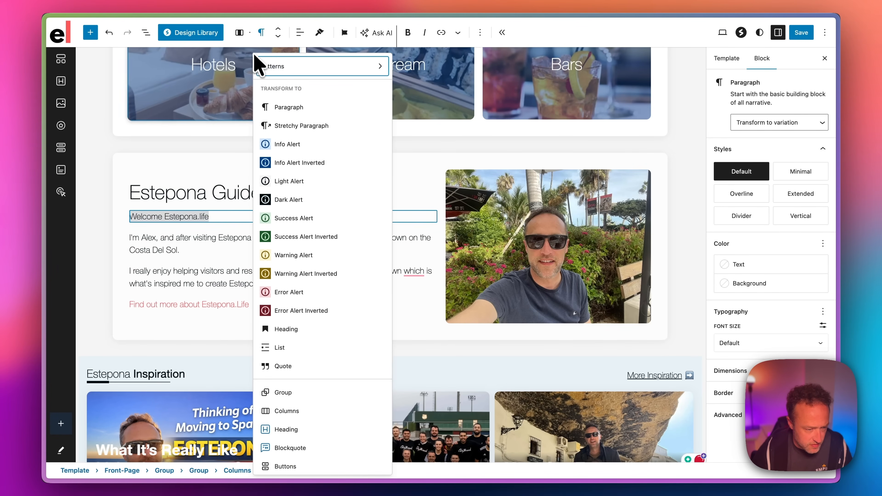
{"action": "left_click", "coordinate": [302, 330]}
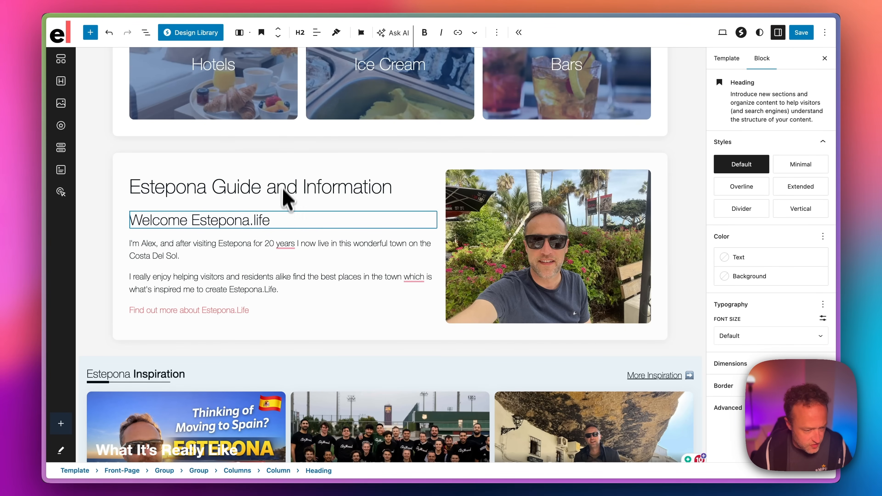
Save the front page template changes and rerun the checks of the SureRank site SEO audit.
{"action": "left_click", "coordinate": [805, 33]}
{"action": "left_click", "coordinate": [808, 33]}
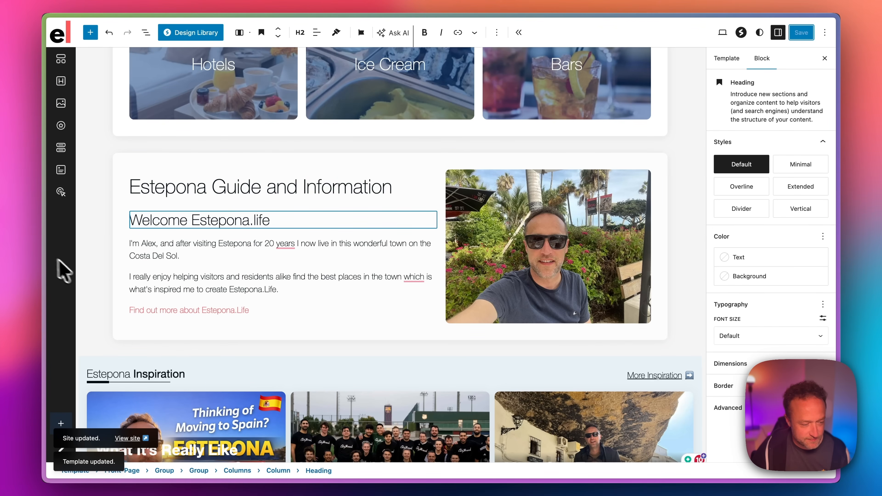
{"action": "mouse_move", "coordinate": [59, 267]}
{"action": "left_click", "coordinate": [97, 274]}
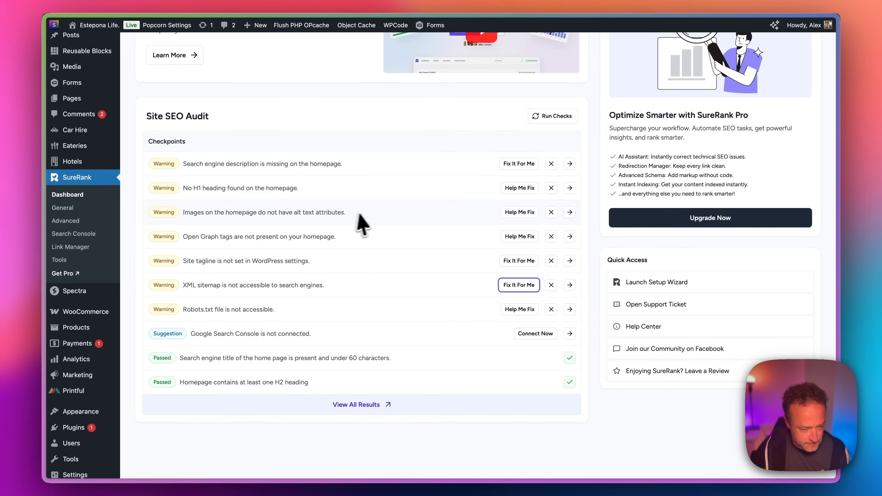
{"action": "left_click", "coordinate": [567, 118]}
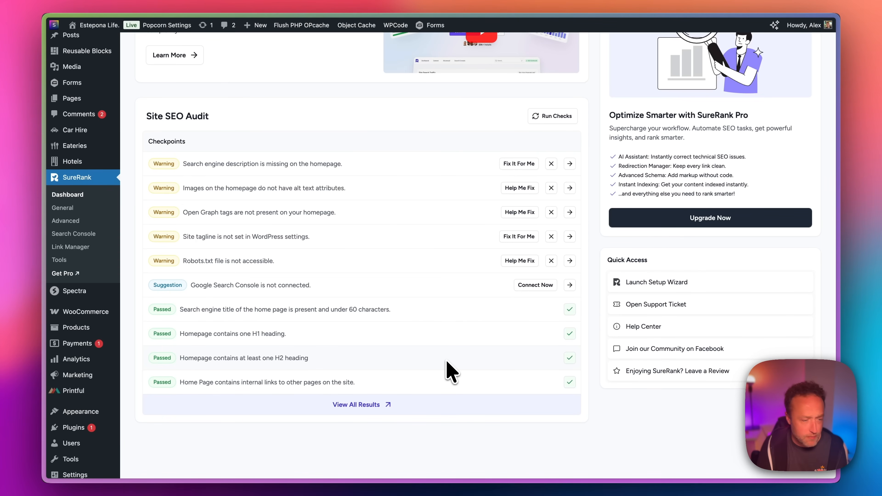
Look through SureRank's general settings, covering the meta templates, default social image, Facebook and home page sections.
{"action": "scroll", "coordinate": [448, 372], "scroll_direction": "up", "scroll_amount": 3}
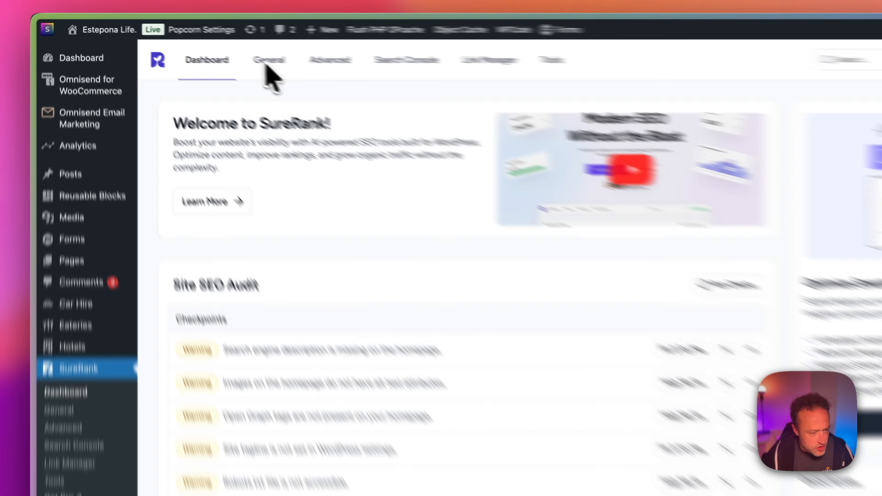
{"action": "left_click", "coordinate": [217, 47]}
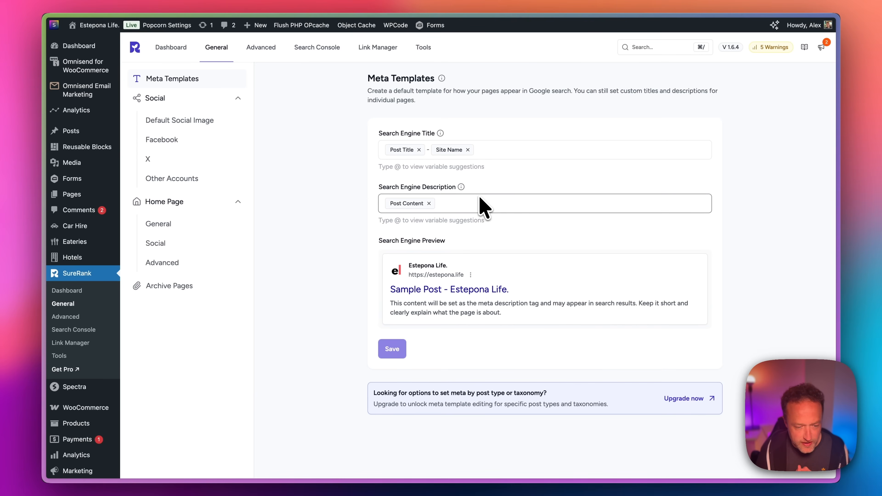
{"action": "scroll", "coordinate": [508, 211], "scroll_direction": "down", "scroll_amount": 1}
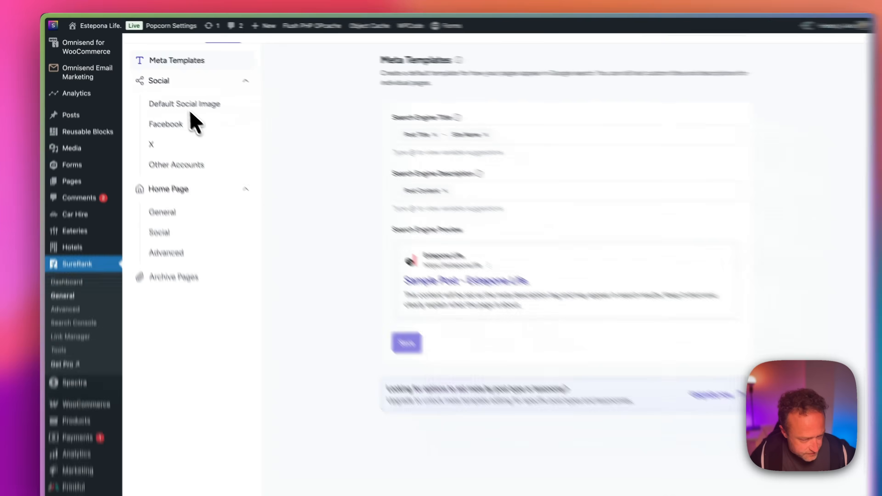
{"action": "left_click", "coordinate": [191, 120]}
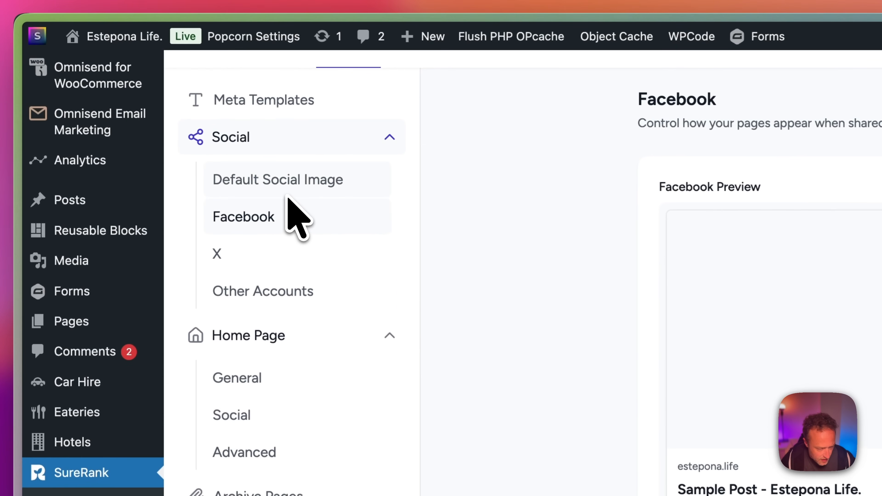
{"action": "left_click", "coordinate": [194, 104]}
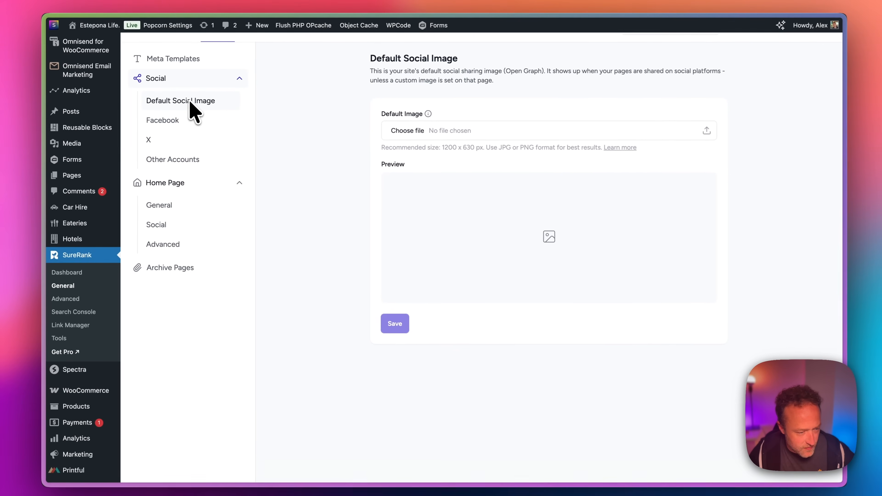
{"action": "left_click", "coordinate": [191, 122]}
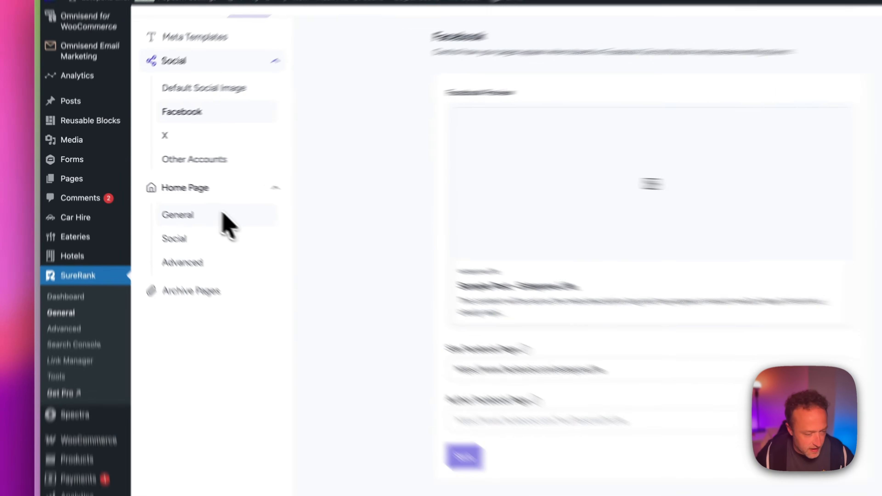
{"action": "left_click", "coordinate": [195, 202]}
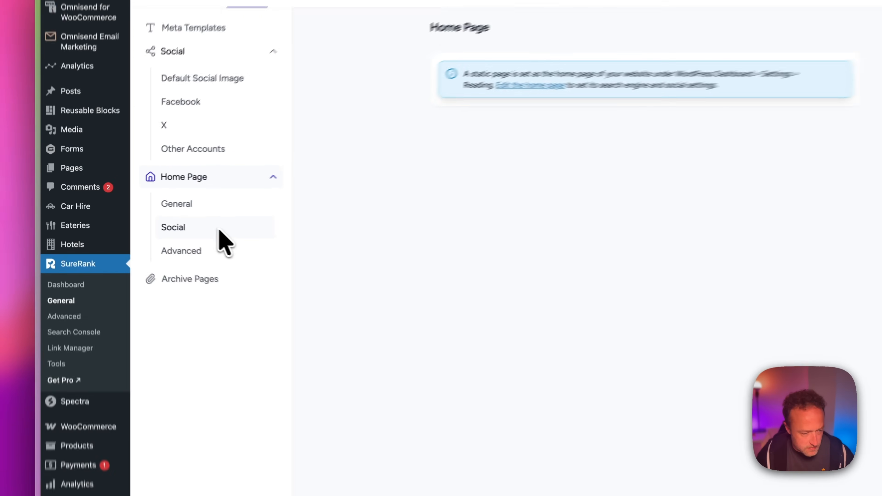
{"action": "left_click", "coordinate": [207, 277]}
{"action": "left_click", "coordinate": [202, 252]}
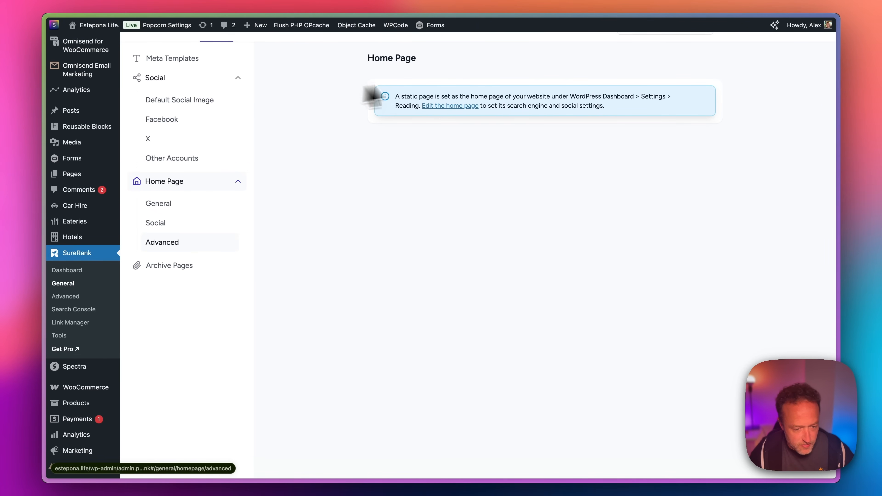
Open the static home page for editing and bring up its SureRank SEO optimization settings.
{"action": "left_click", "coordinate": [445, 106]}
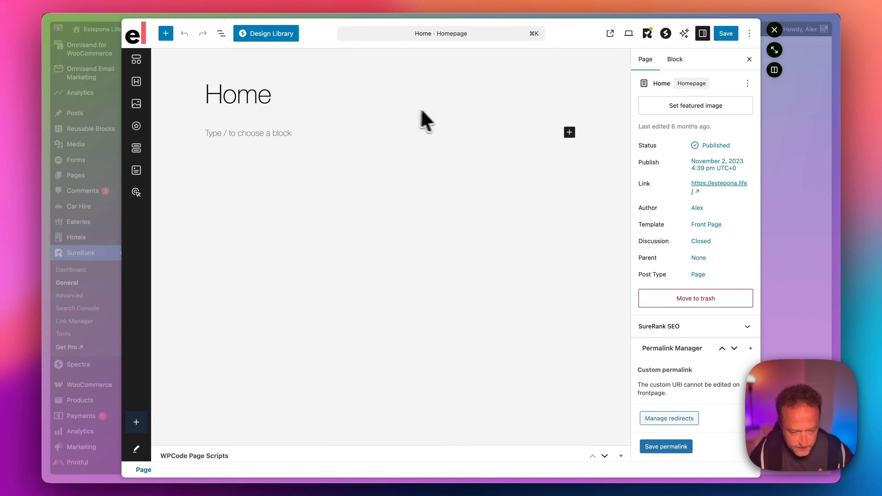
{"action": "scroll", "coordinate": [692, 174], "scroll_direction": "down", "scroll_amount": 1}
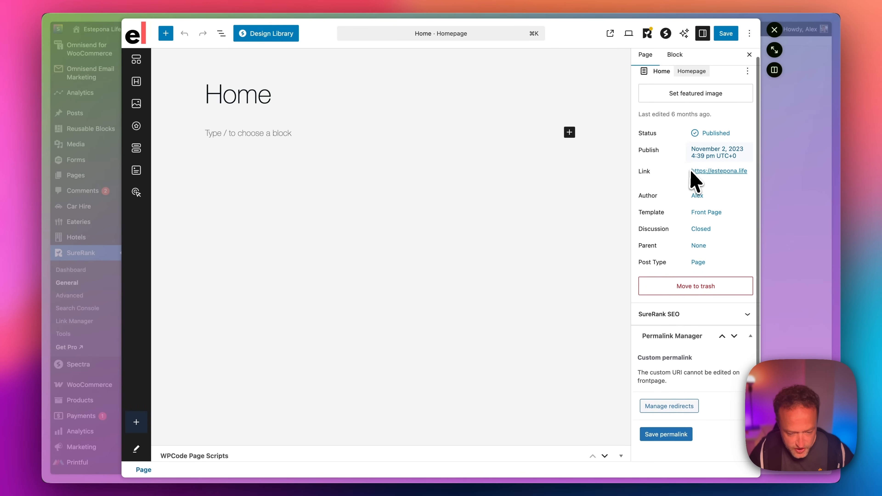
{"action": "left_click", "coordinate": [747, 323]}
{"action": "scroll", "coordinate": [726, 313], "scroll_direction": "down", "scroll_amount": 2}
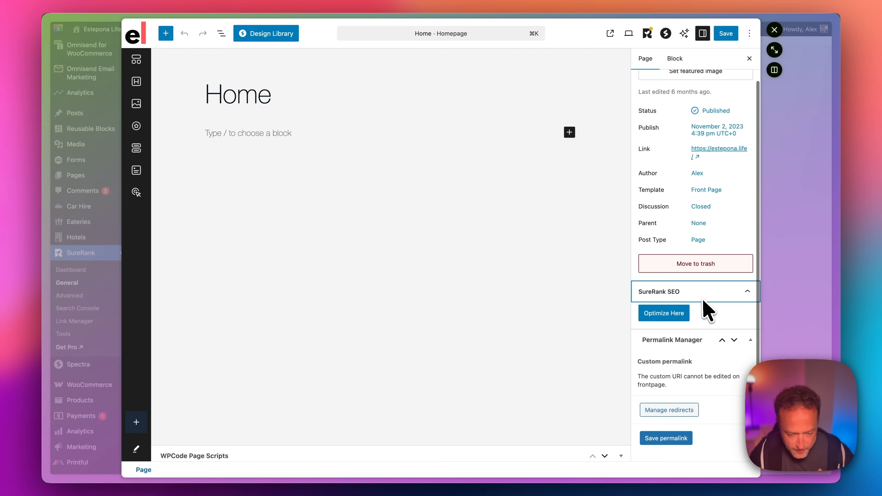
{"action": "left_click", "coordinate": [669, 311]}
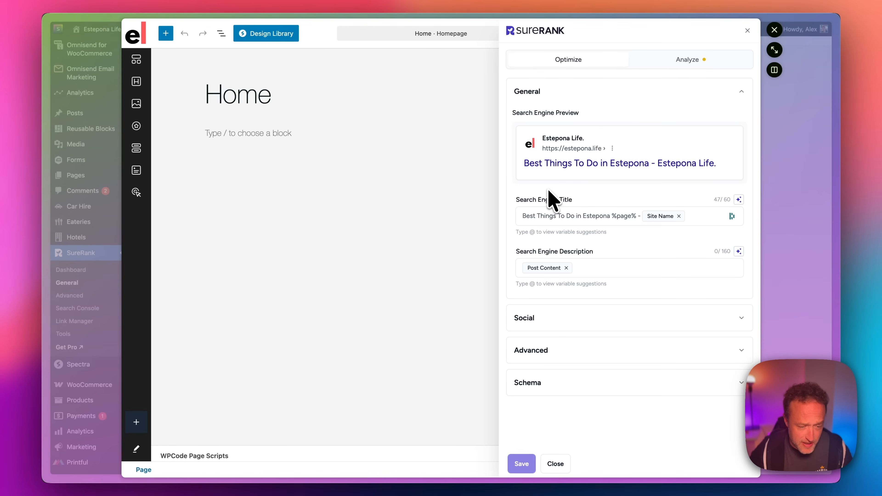
Change the home page's search engine title to "Estepona Guide and Information -" followed by the Site Name variable, removing the %page% placeholder.
{"action": "left_click_drag", "start_coordinate": [611, 219], "coordinate": [529, 222]}
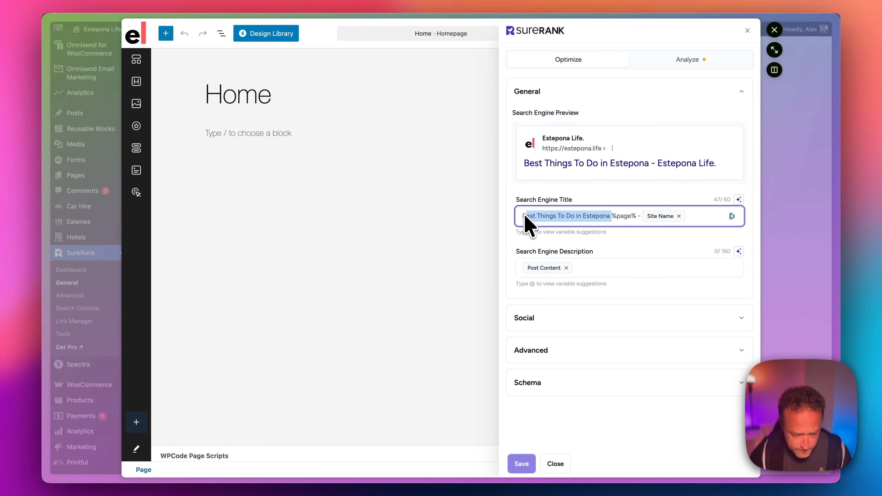
{"action": "type", "text": "Estep"}
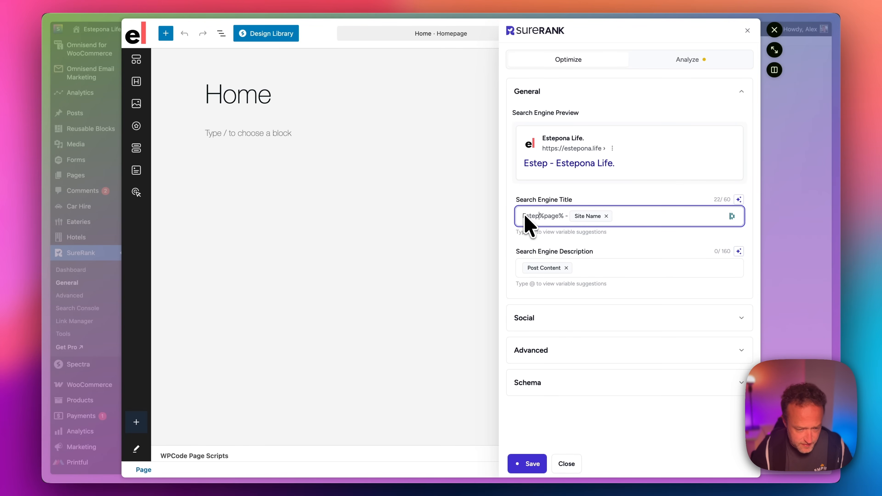
{"action": "type", "text": "ona Guide and Informa"}
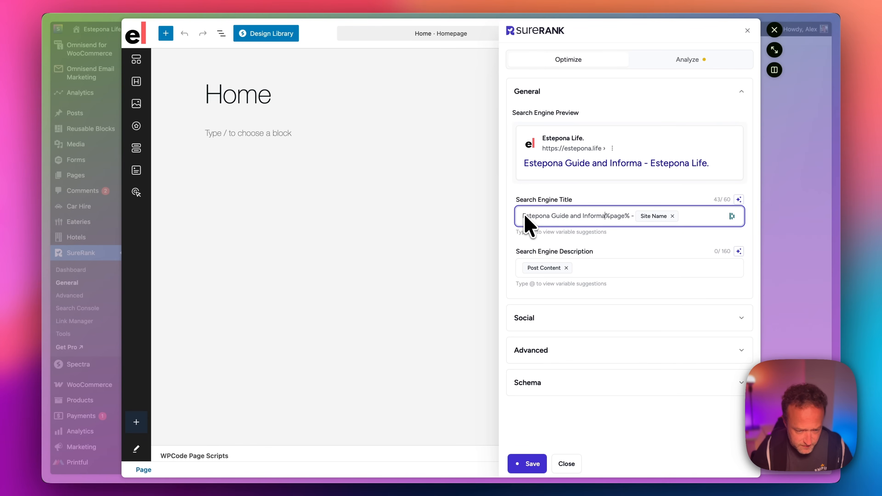
{"action": "type", "text": "tion"}
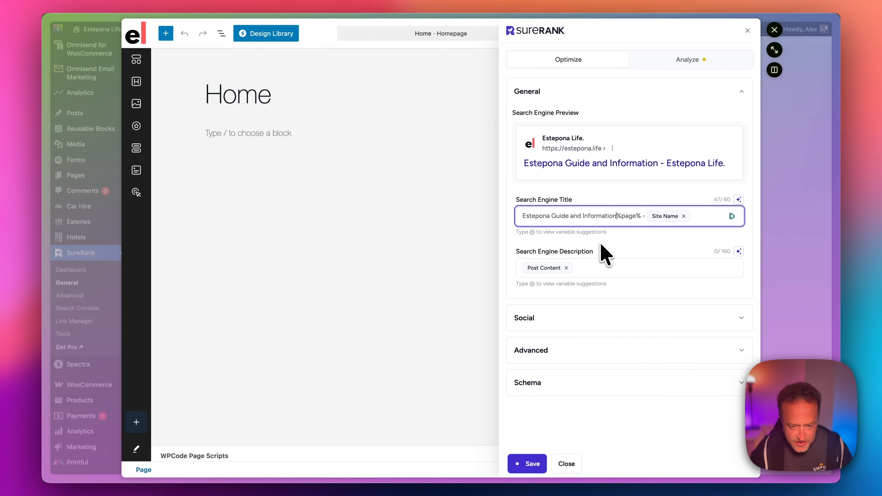
{"action": "left_click_drag", "start_coordinate": [646, 217], "coordinate": [621, 218]}
{"action": "key", "text": "BackSpace"}
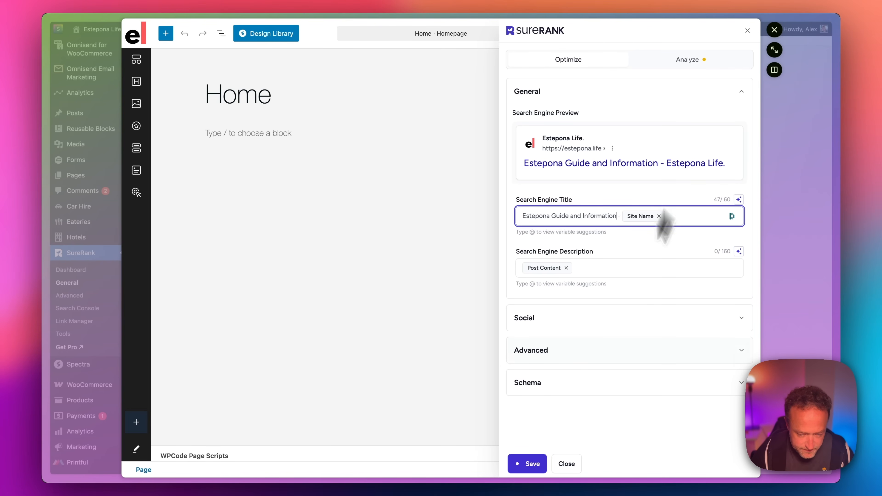
Review the home page's social preview, robot instructions, canonical URL and schemas in use.
{"action": "key", "text": "super+Tab"}
{"action": "left_click", "coordinate": [612, 317]}
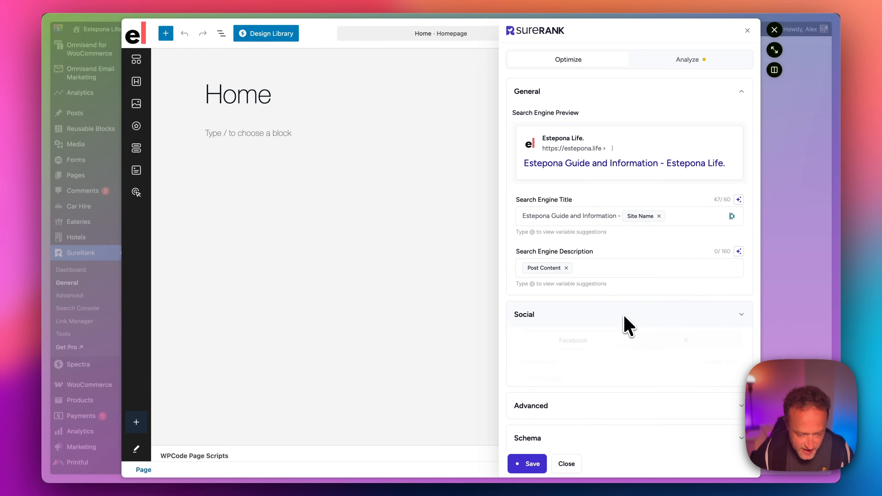
{"action": "scroll", "coordinate": [634, 232], "scroll_direction": "down", "scroll_amount": 3}
{"action": "scroll", "coordinate": [636, 231], "scroll_direction": "down", "scroll_amount": 2}
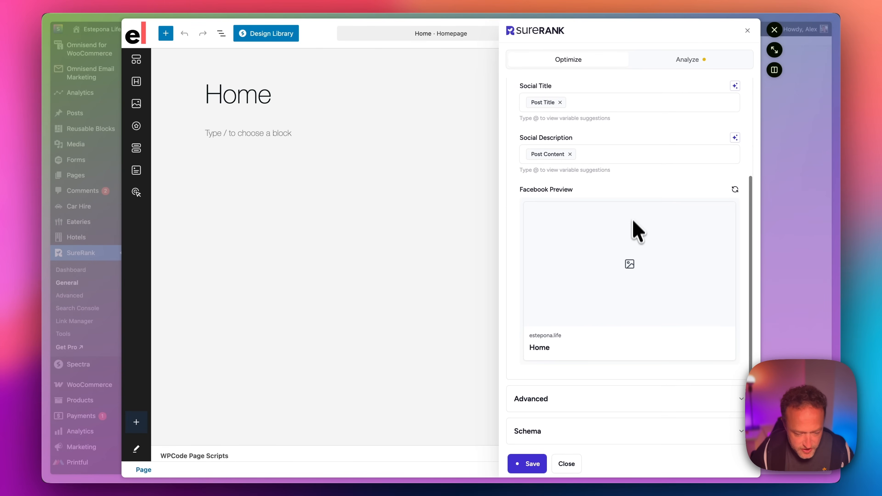
{"action": "left_click", "coordinate": [612, 408]}
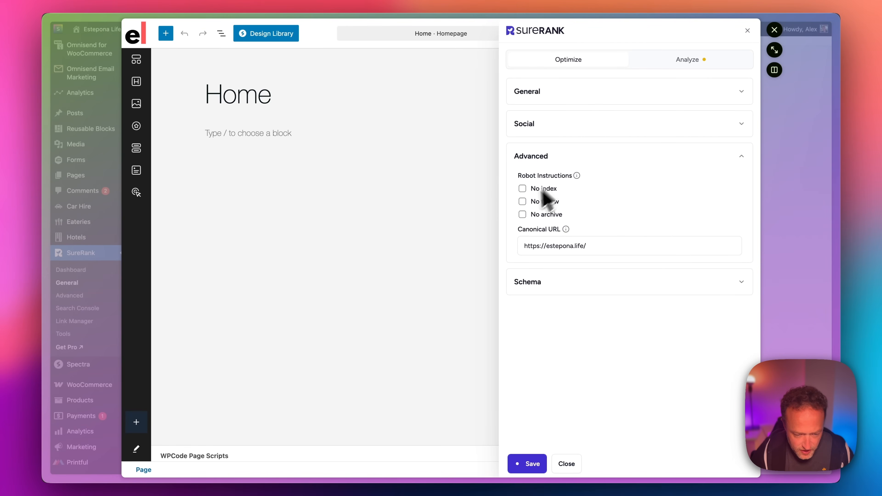
{"action": "left_click", "coordinate": [596, 286]}
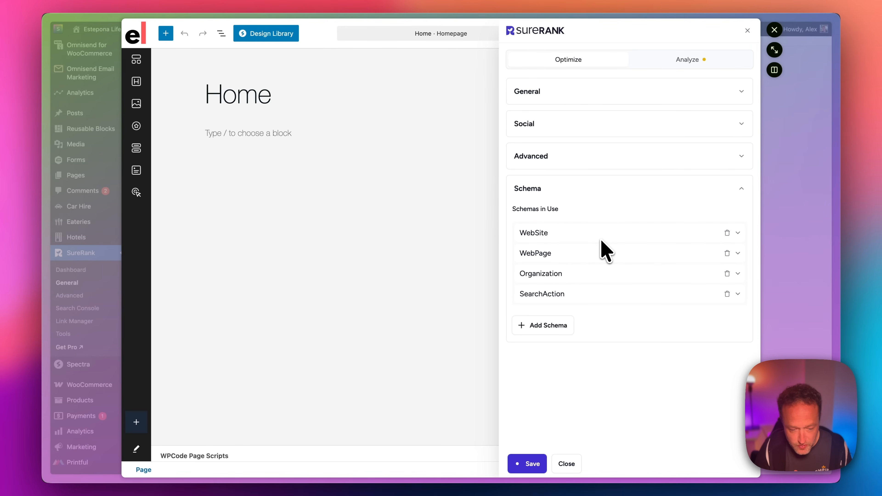
Examine the fields of the home page's Organization schema and check the page's SEO analysis.
{"action": "left_click", "coordinate": [737, 273]}
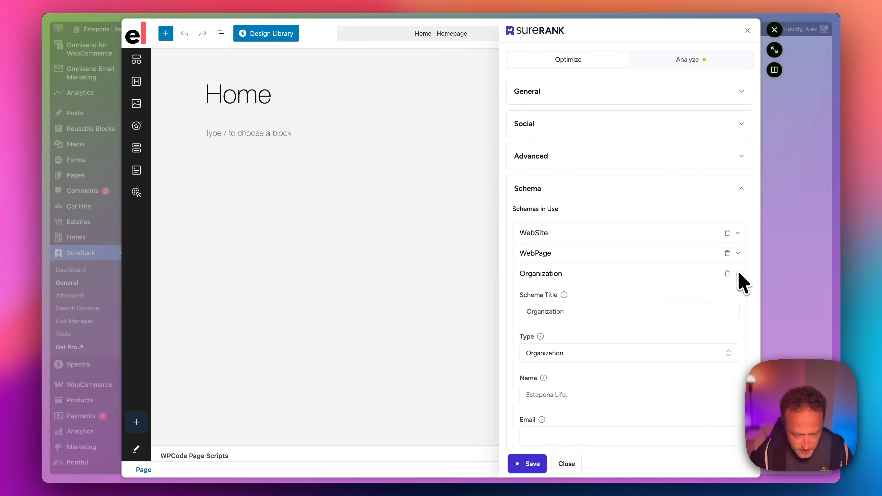
{"action": "scroll", "coordinate": [672, 311], "scroll_direction": "down", "scroll_amount": 2}
{"action": "scroll", "coordinate": [675, 318], "scroll_direction": "down", "scroll_amount": 7}
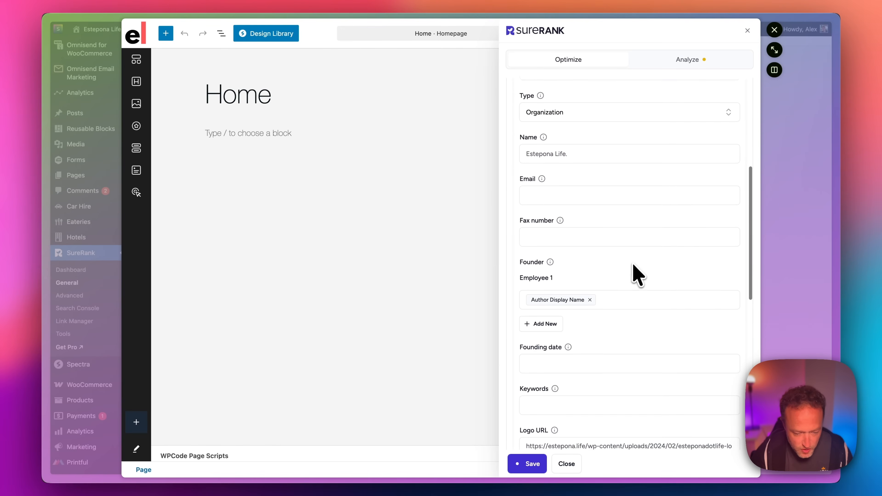
{"action": "scroll", "coordinate": [638, 272], "scroll_direction": "down", "scroll_amount": 12}
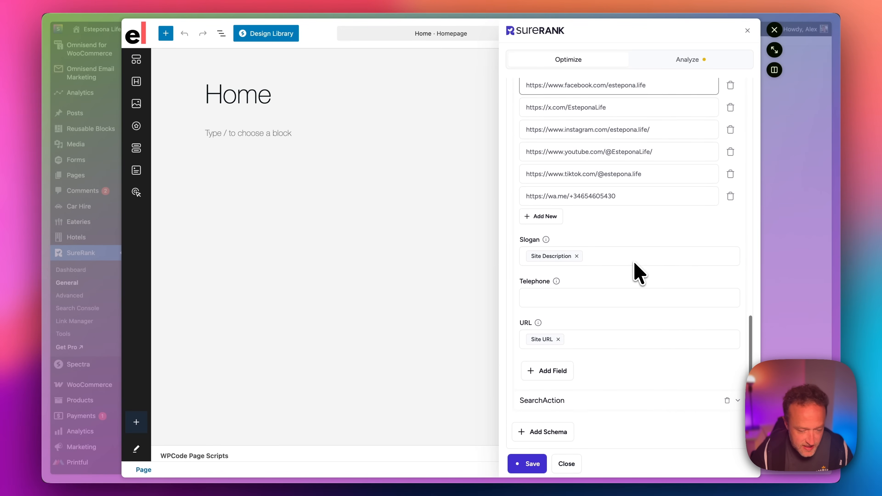
{"action": "left_click", "coordinate": [695, 62]}
{"action": "left_click", "coordinate": [578, 61]}
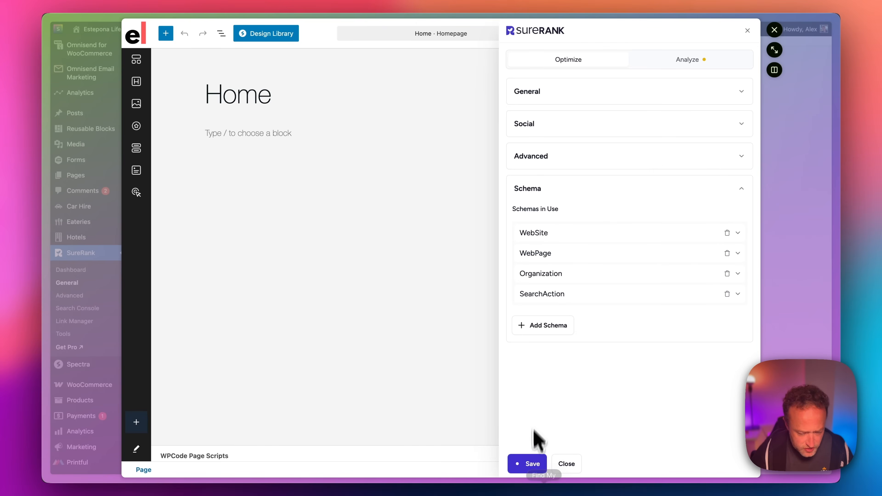
Save the home page's SureRank settings, update the page and close its editor.
{"action": "left_click", "coordinate": [529, 463]}
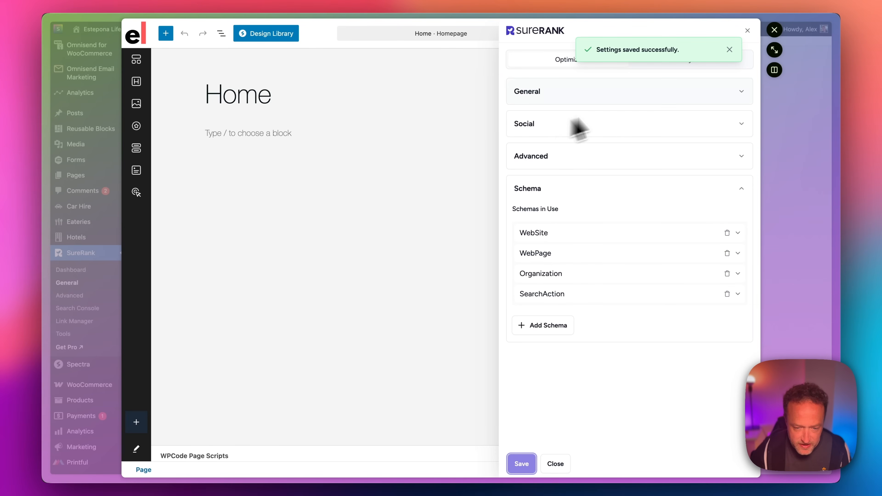
{"action": "left_click", "coordinate": [749, 31]}
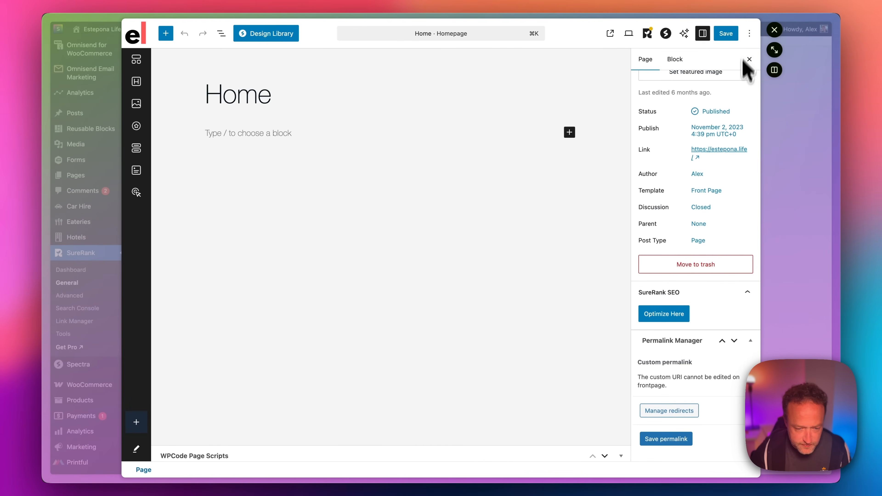
{"action": "left_click", "coordinate": [722, 35]}
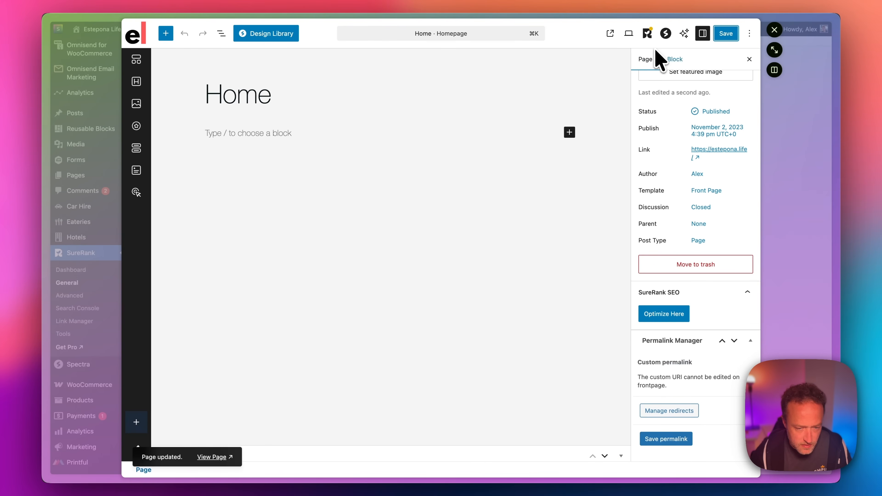
{"action": "left_click", "coordinate": [773, 30]}
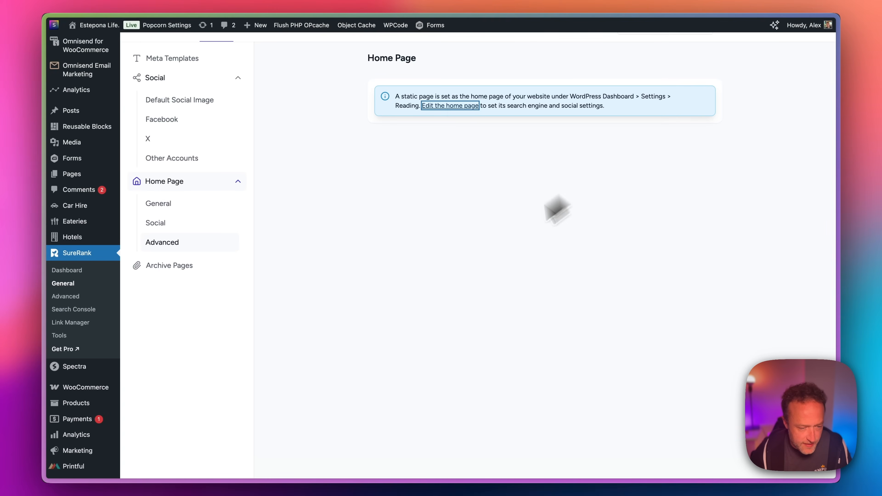
Enable Remove Date Archive Pages & Redirect to Home in the archive page settings and save.
{"action": "left_click", "coordinate": [184, 268]}
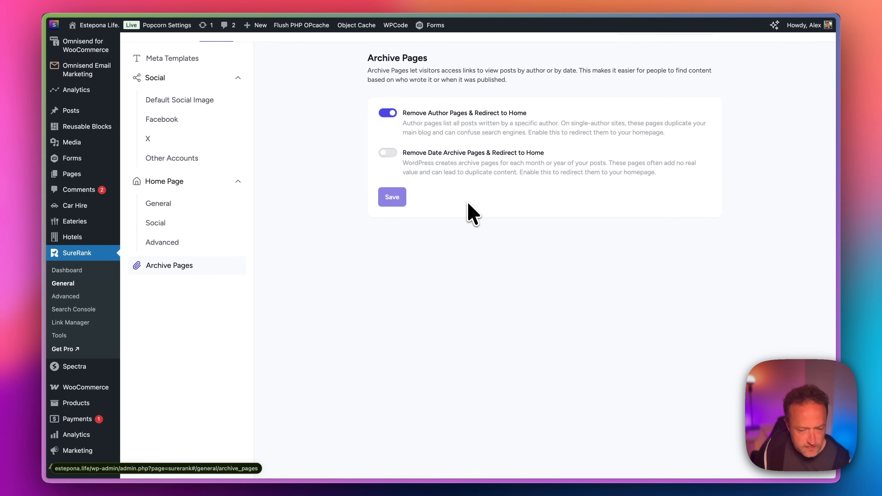
{"action": "left_click", "coordinate": [387, 153]}
{"action": "left_click", "coordinate": [390, 199]}
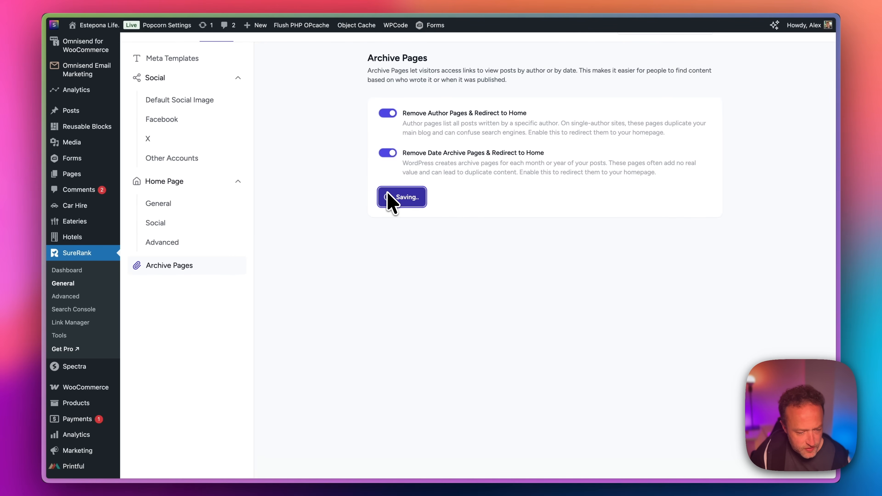
{"action": "scroll", "coordinate": [346, 240], "scroll_direction": "up", "scroll_amount": 2}
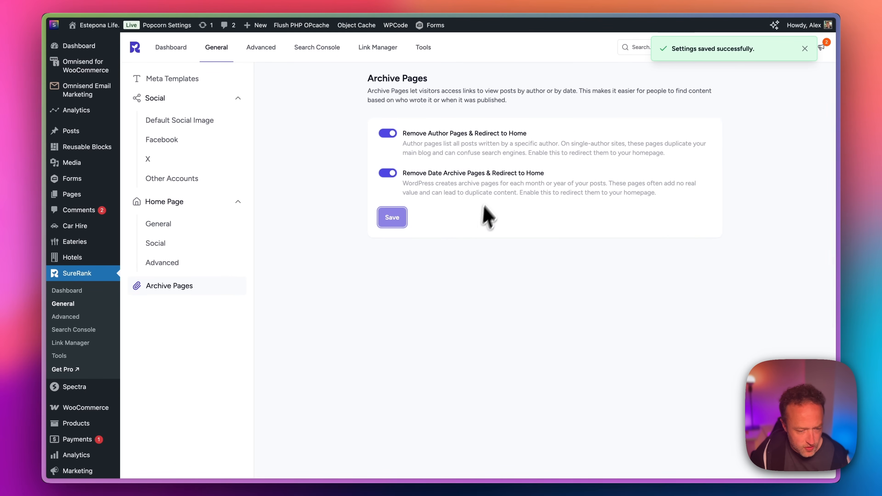
Set the Badges, Brands and Product shipping classes taxonomies to No Index and save the settings.
{"action": "left_click", "coordinate": [260, 47]}
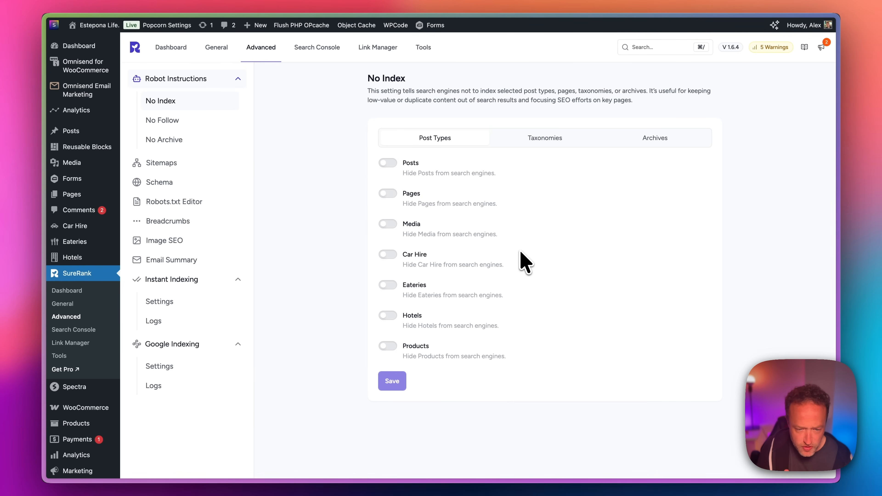
{"action": "left_click", "coordinate": [540, 139]}
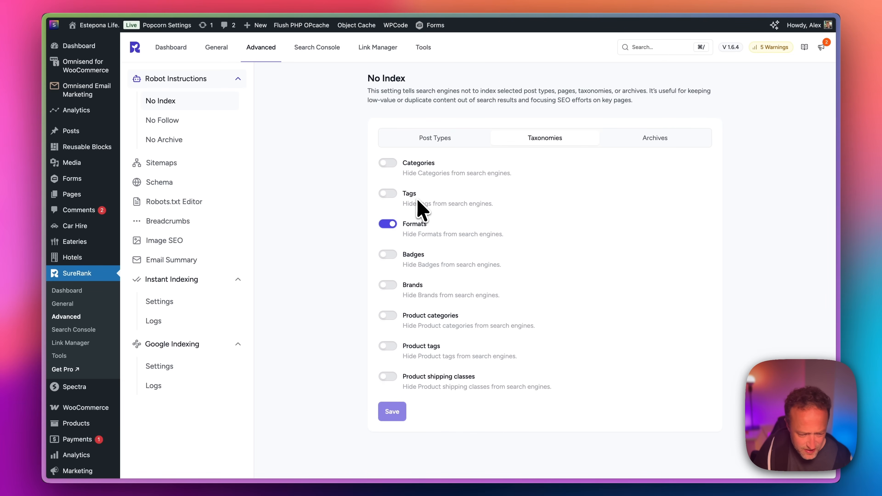
{"action": "left_click", "coordinate": [388, 254]}
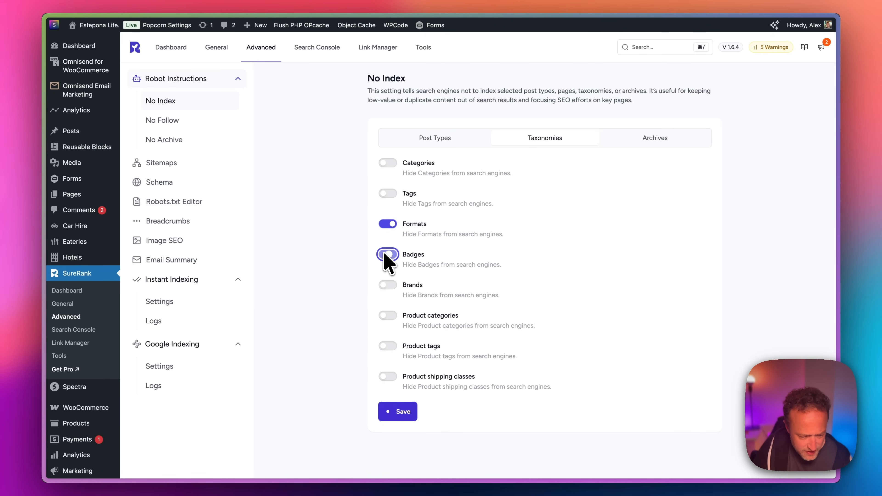
{"action": "left_click", "coordinate": [388, 286]}
{"action": "scroll", "coordinate": [441, 292], "scroll_direction": "down", "scroll_amount": 1}
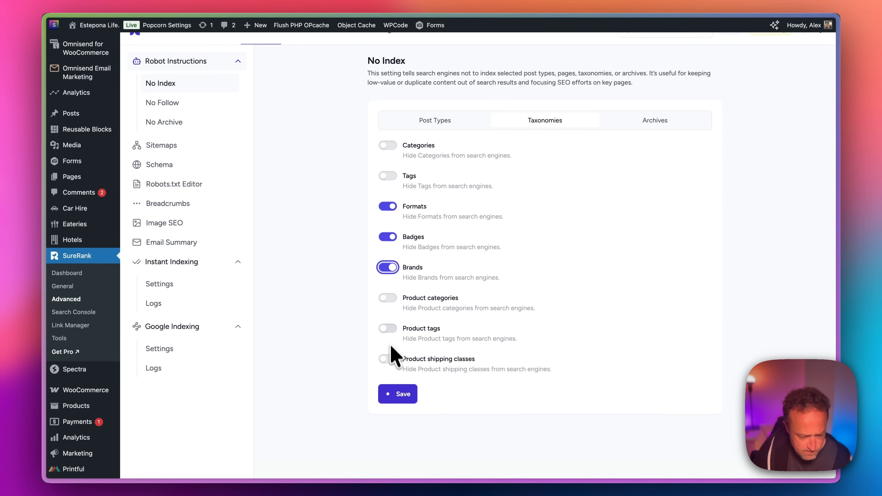
{"action": "left_click", "coordinate": [389, 359]}
{"action": "scroll", "coordinate": [438, 351], "scroll_direction": "up", "scroll_amount": 1}
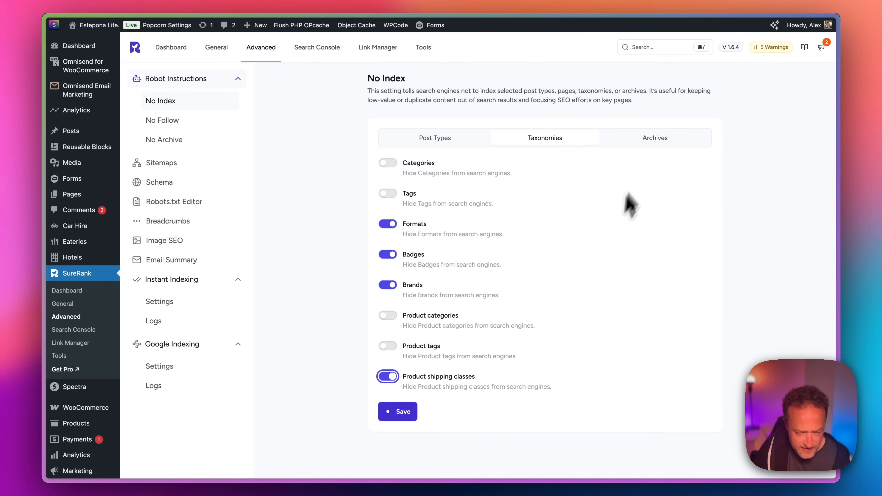
{"action": "left_click", "coordinate": [405, 411]}
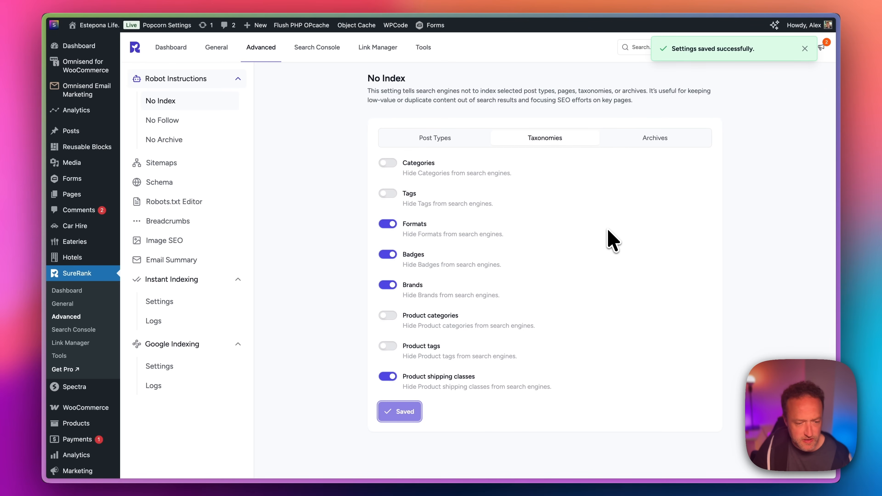
Review the No Index archive setting, then the No Follow and No Archive robot instructions.
{"action": "left_click", "coordinate": [652, 141]}
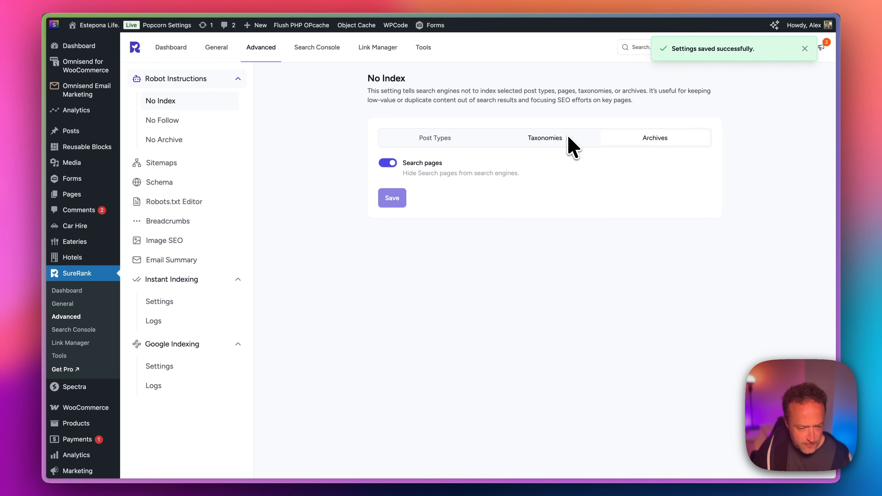
{"action": "left_click", "coordinate": [163, 120]}
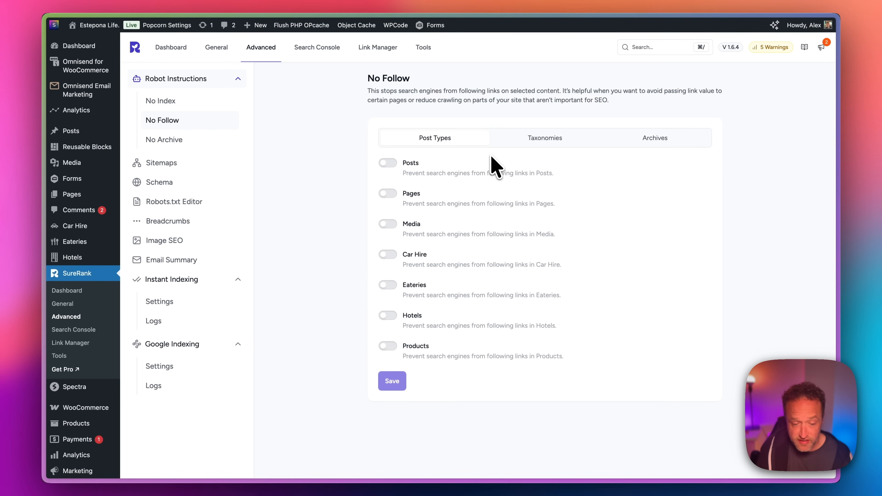
{"action": "left_click", "coordinate": [540, 141]}
{"action": "left_click", "coordinate": [653, 141]}
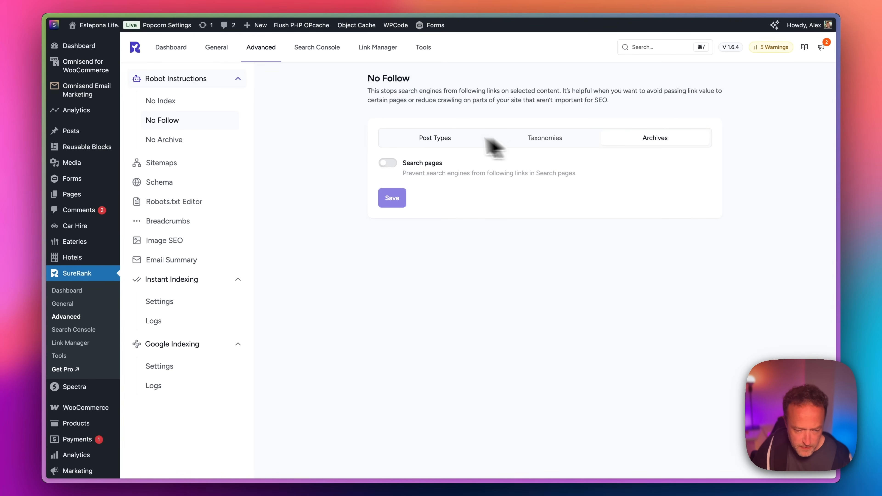
{"action": "left_click", "coordinate": [435, 138]}
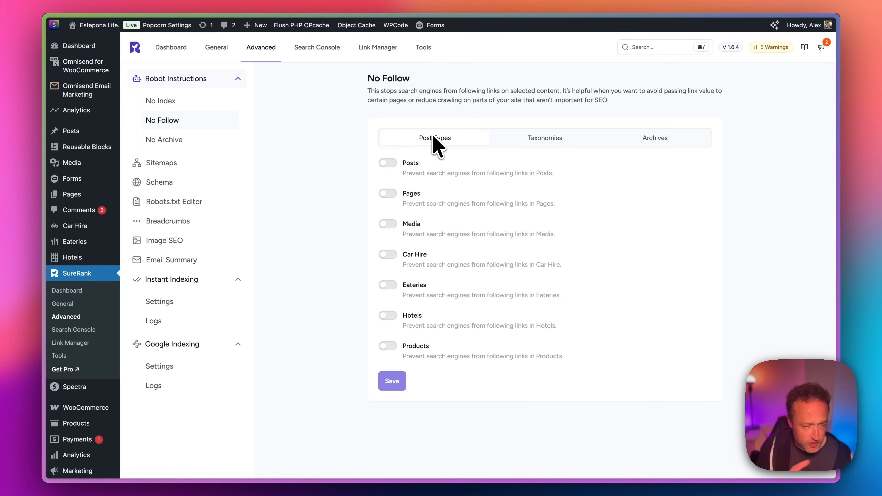
{"action": "left_click", "coordinate": [179, 138]}
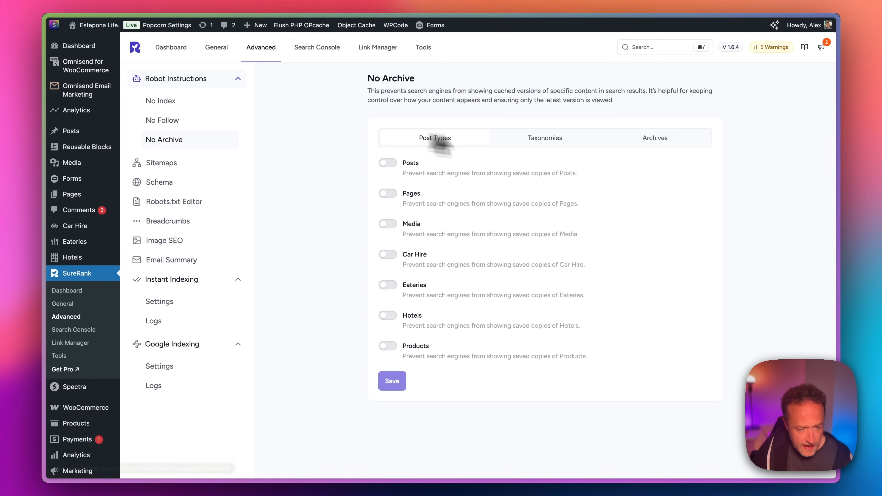
Regenerate the sitemap cache and inspect the resulting XML sitemap index.
{"action": "left_click", "coordinate": [173, 165]}
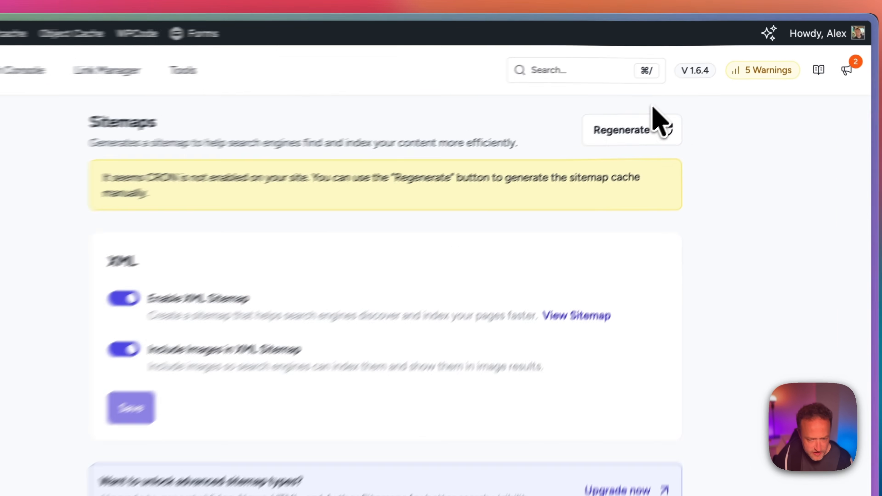
{"action": "left_click", "coordinate": [694, 83]}
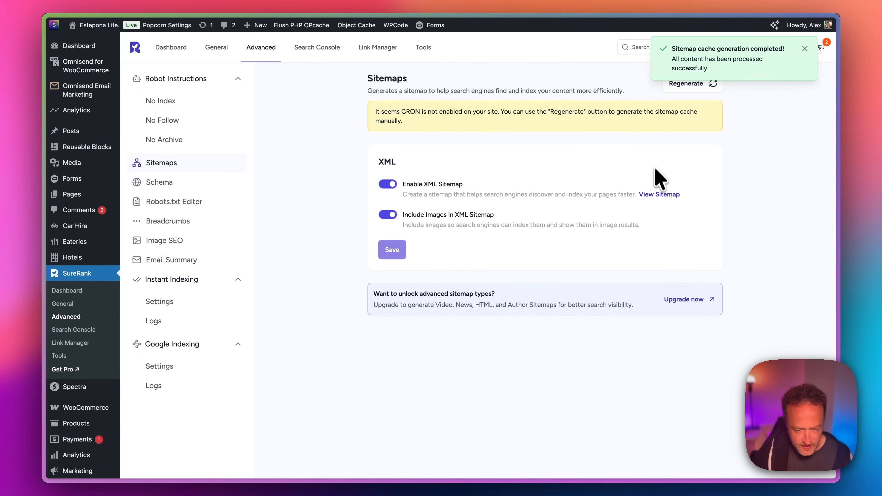
{"action": "left_click", "coordinate": [660, 193]}
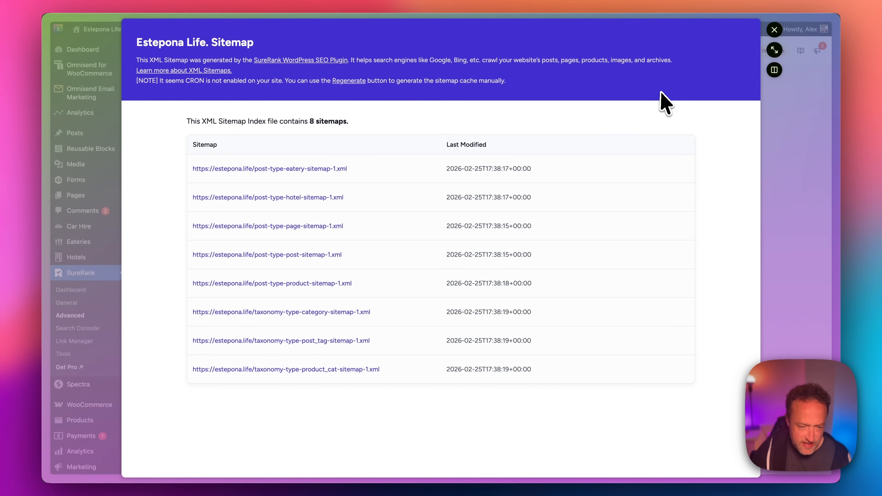
{"action": "left_click", "coordinate": [774, 31]}
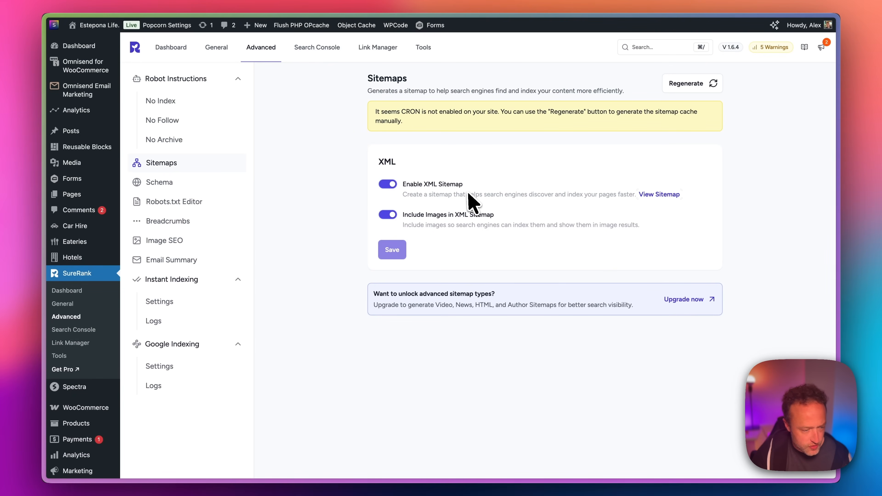
Review the site-wide and page-specific schemas configured for the site.
{"action": "left_click", "coordinate": [187, 188]}
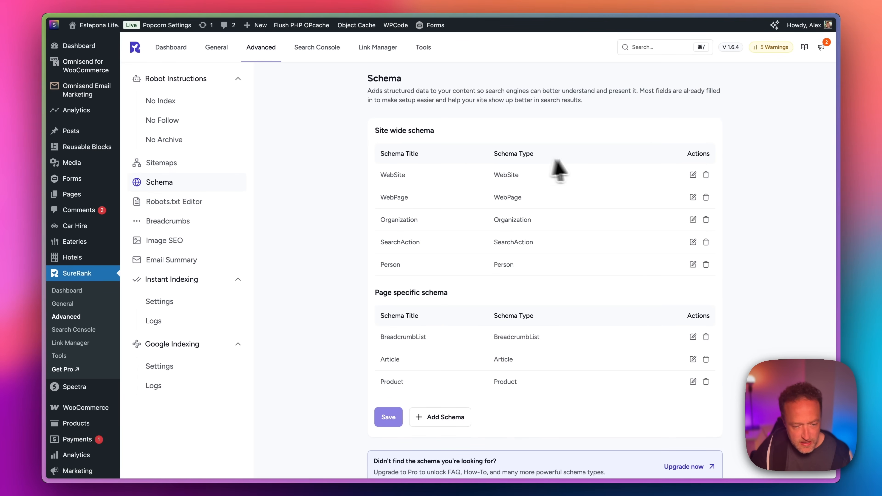
{"action": "scroll", "coordinate": [578, 135], "scroll_direction": "down", "scroll_amount": 2}
{"action": "scroll", "coordinate": [579, 137], "scroll_direction": "up", "scroll_amount": 2}
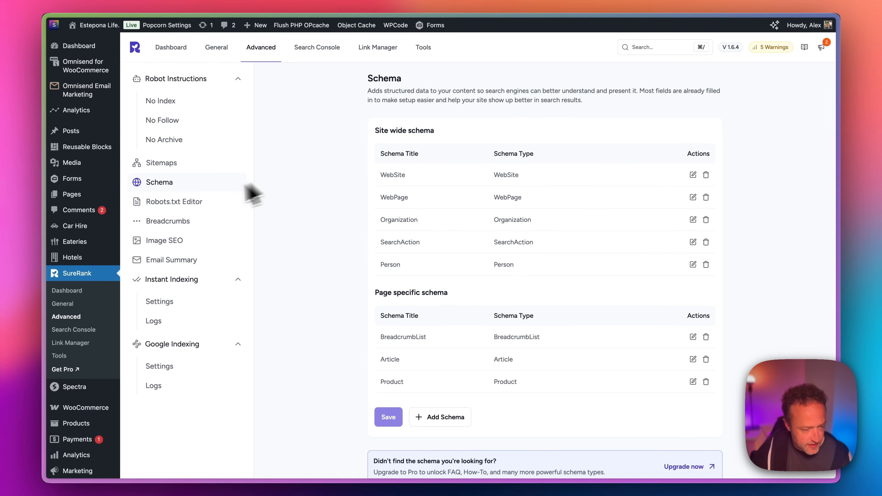
Read through the site's robots.txt rules, including the sitemap reference and the disallowed paths.
{"action": "left_click", "coordinate": [196, 204]}
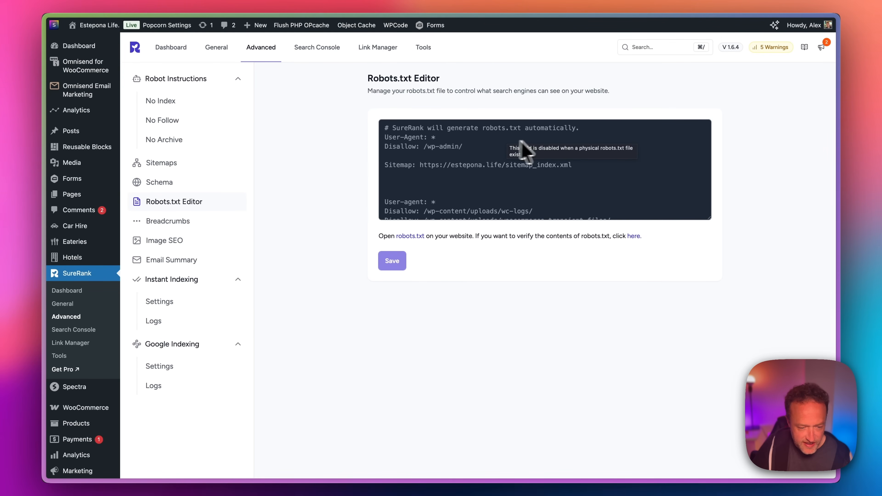
{"action": "scroll", "coordinate": [476, 153], "scroll_direction": "down", "scroll_amount": 3}
{"action": "scroll", "coordinate": [476, 153], "scroll_direction": "up", "scroll_amount": 3}
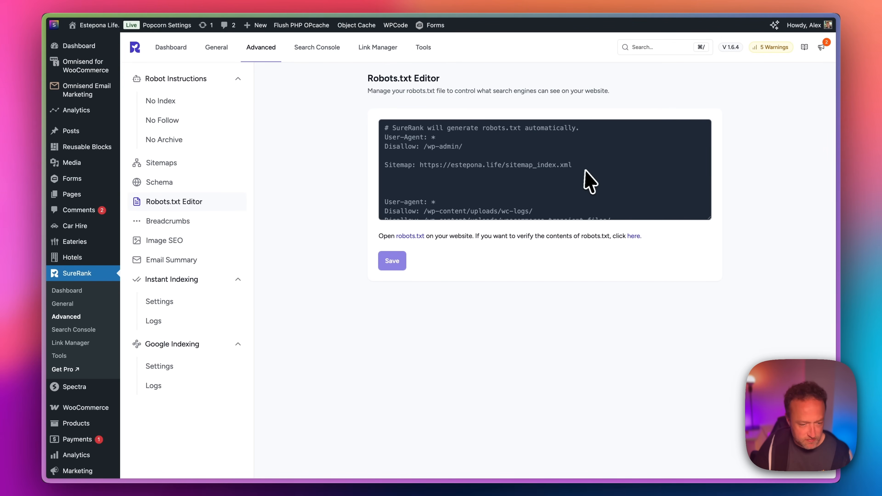
{"action": "scroll", "coordinate": [558, 136], "scroll_direction": "down", "scroll_amount": 3}
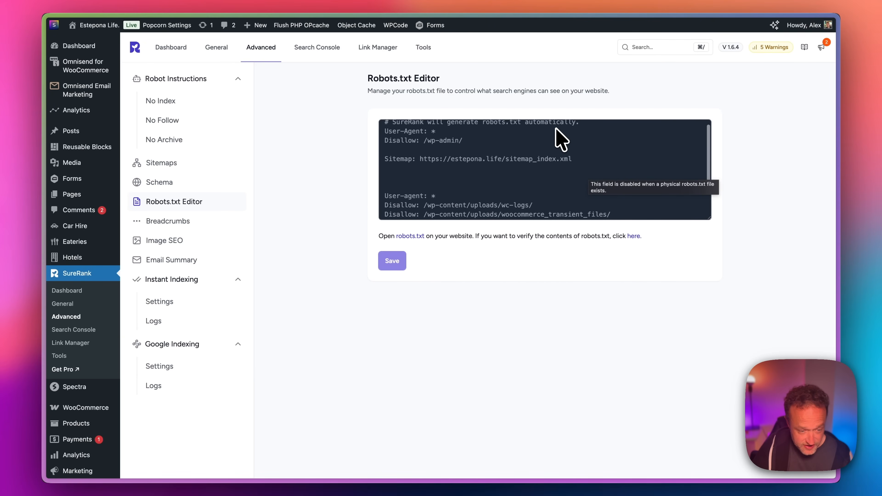
{"action": "scroll", "coordinate": [556, 127], "scroll_direction": "up", "scroll_amount": 3}
{"action": "scroll", "coordinate": [556, 132], "scroll_direction": "down", "scroll_amount": 3}
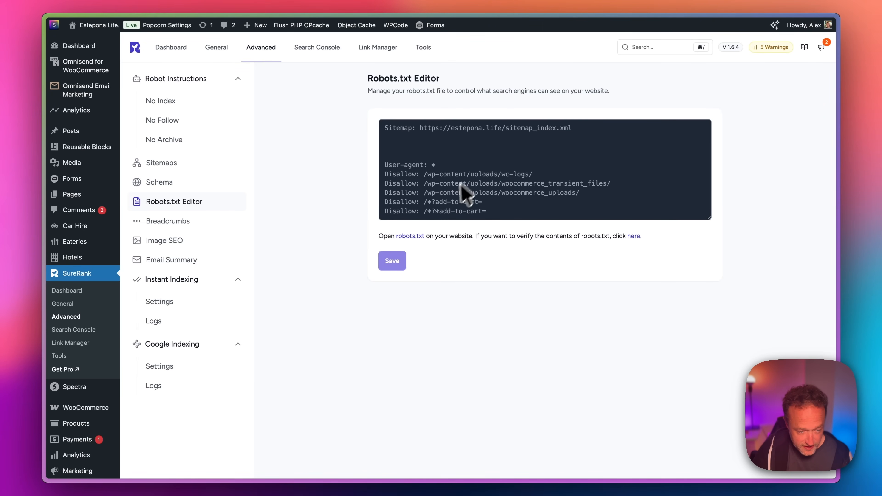
{"action": "scroll", "coordinate": [455, 196], "scroll_direction": "up", "scroll_amount": 3}
{"action": "scroll", "coordinate": [455, 197], "scroll_direction": "down", "scroll_amount": 3}
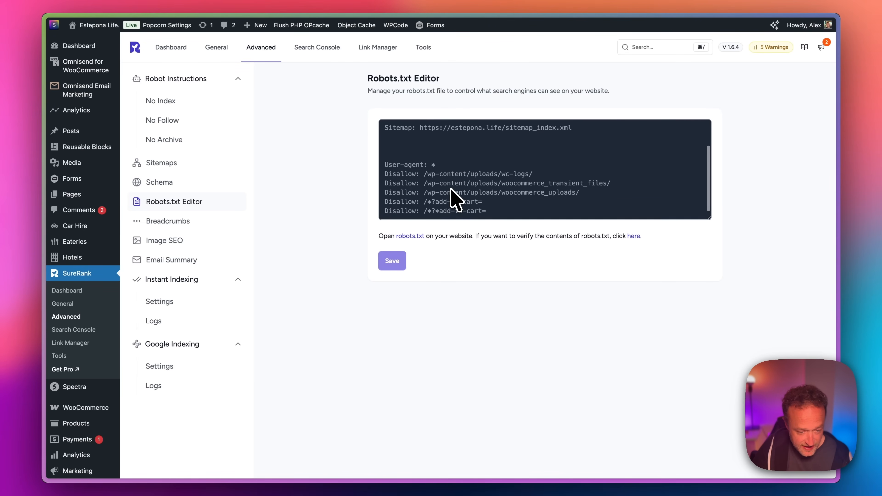
{"action": "scroll", "coordinate": [535, 188], "scroll_direction": "up", "scroll_amount": 3}
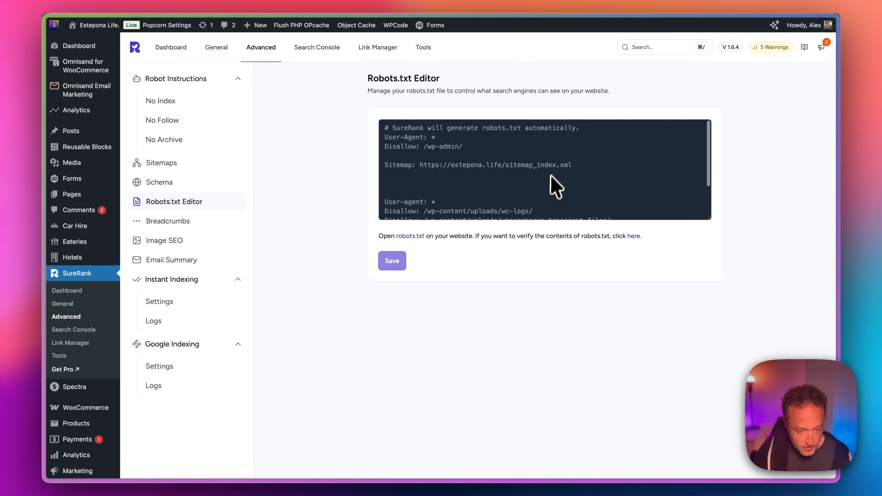
{"action": "scroll", "coordinate": [554, 174], "scroll_direction": "down", "scroll_amount": 2}
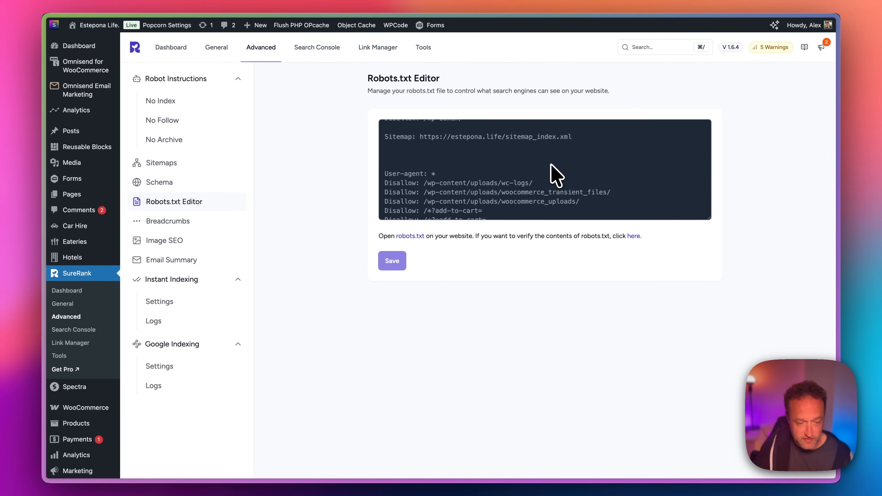
Review the Breadcrumbs options and the Image SEO settings for attachment redirects and automatic alt text.
{"action": "scroll", "coordinate": [556, 174], "scroll_direction": "up", "scroll_amount": 2}
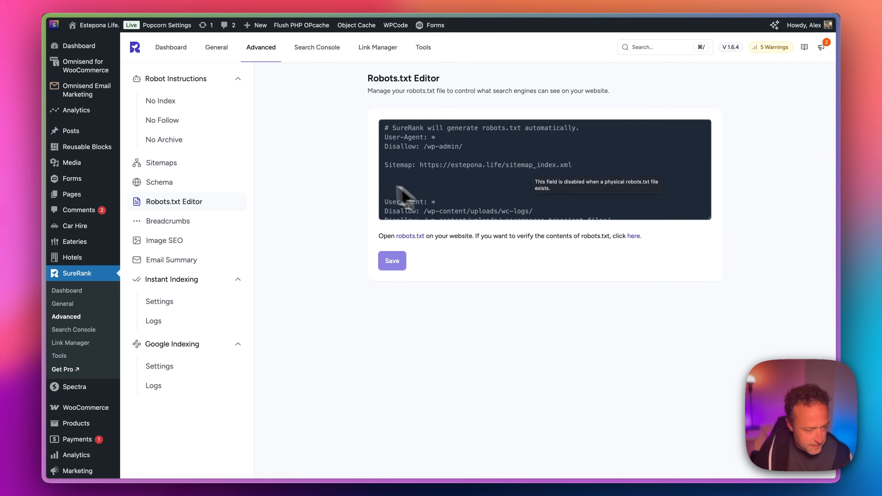
{"action": "left_click", "coordinate": [156, 223]}
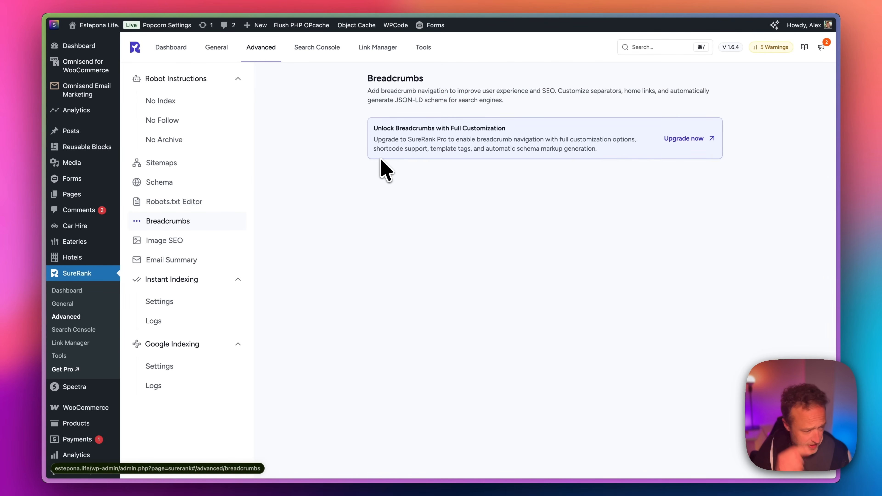
{"action": "left_click", "coordinate": [169, 240]}
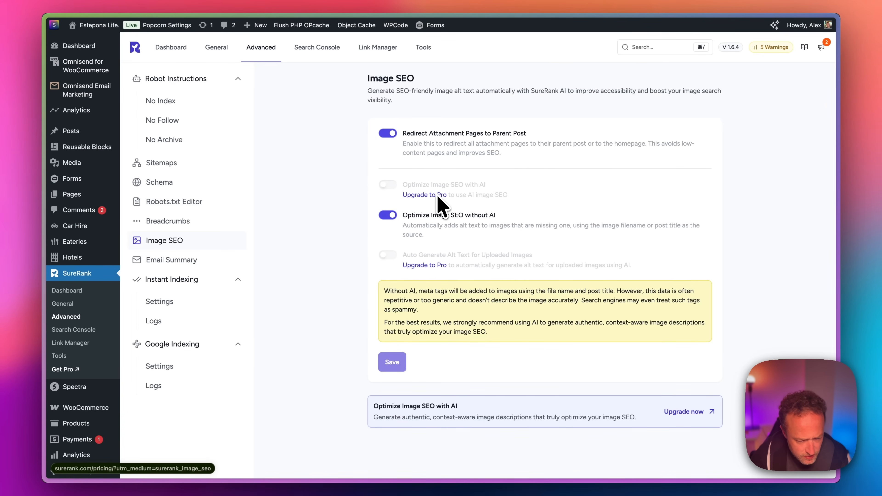
{"action": "scroll", "coordinate": [493, 196], "scroll_direction": "down", "scroll_amount": 1}
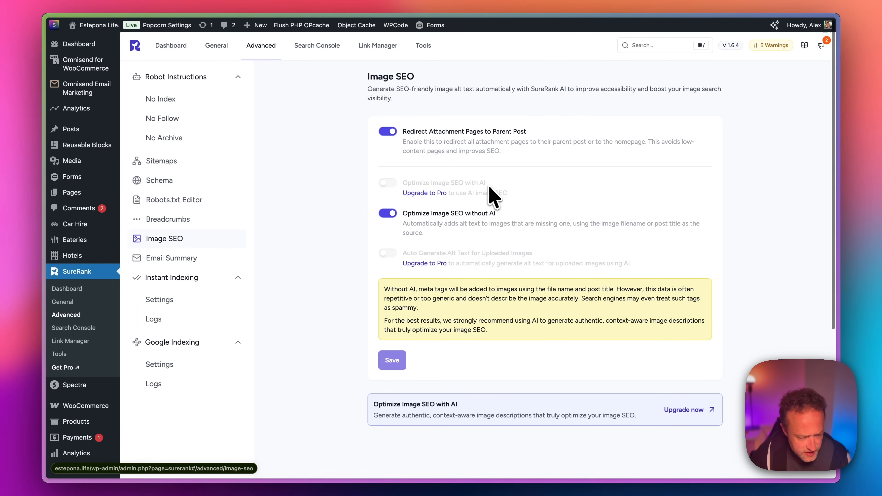
{"action": "scroll", "coordinate": [490, 187], "scroll_direction": "down", "scroll_amount": 1}
{"action": "scroll", "coordinate": [490, 187], "scroll_direction": "up", "scroll_amount": 1}
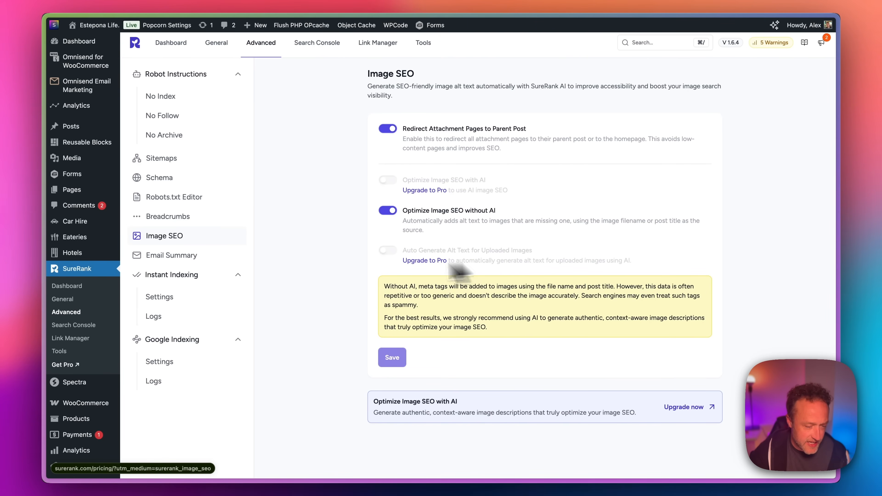
{"action": "left_click", "coordinate": [191, 256]}
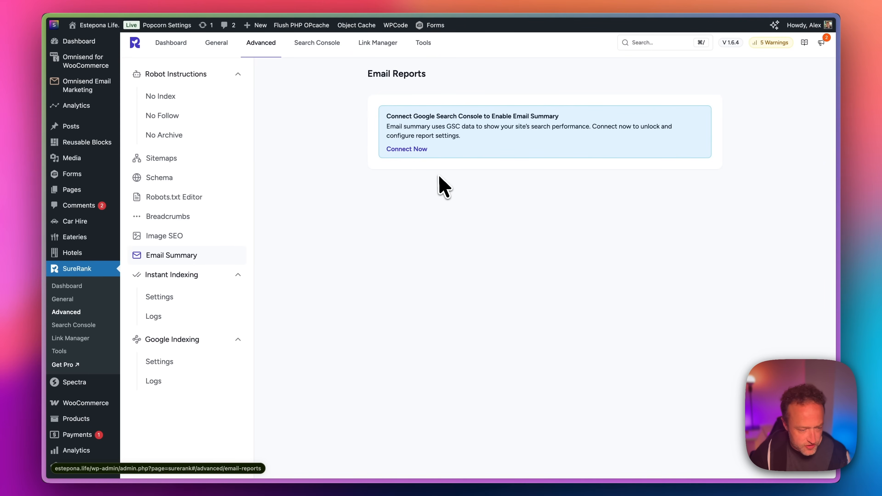
{"action": "left_click", "coordinate": [408, 149]}
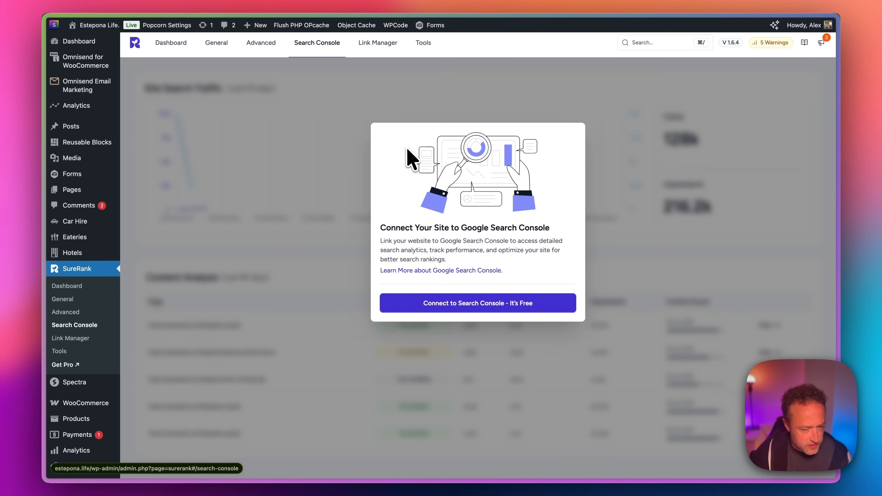
{"action": "left_click", "coordinate": [497, 303]}
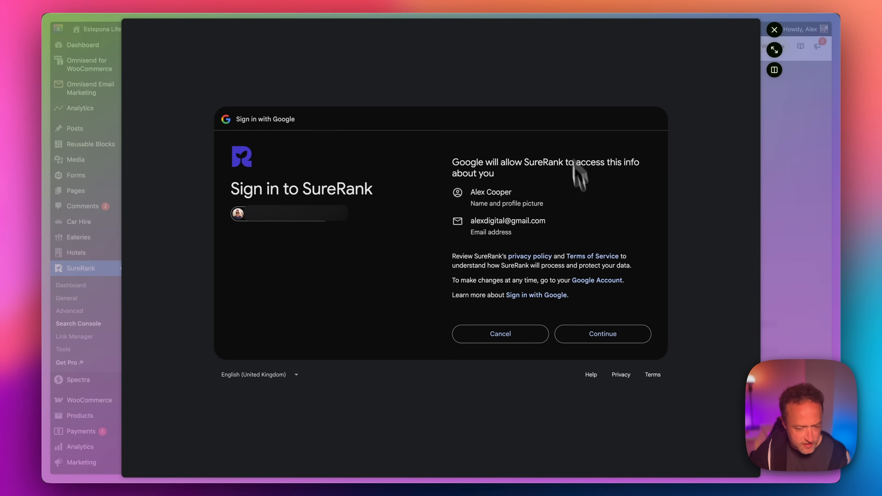
{"action": "left_click", "coordinate": [619, 335]}
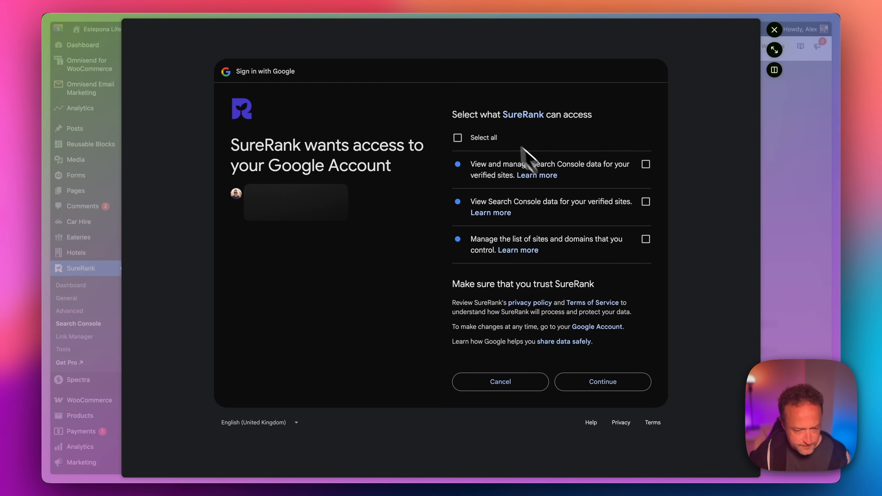
{"action": "left_click", "coordinate": [457, 138]}
{"action": "left_click", "coordinate": [605, 384]}
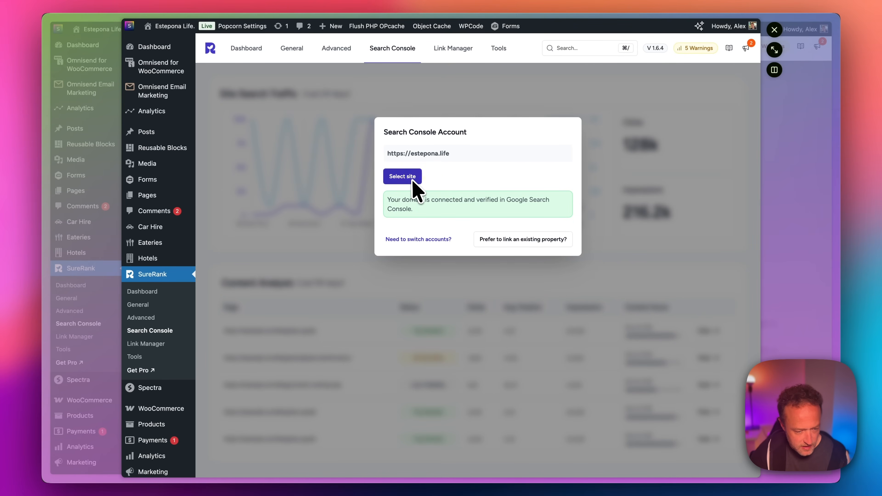
{"action": "left_click", "coordinate": [413, 175]}
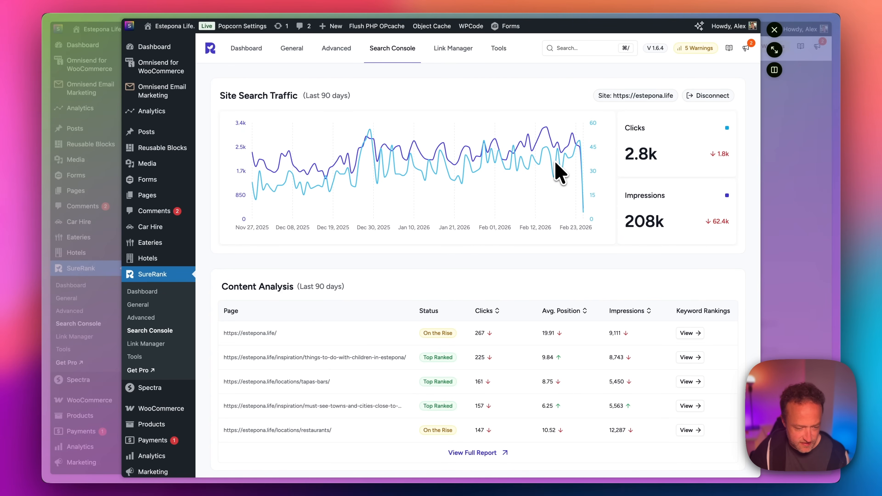
Review the Search Console traffic data and the full Content Analysis report of page performance.
{"action": "scroll", "coordinate": [536, 206], "scroll_direction": "down", "scroll_amount": 4}
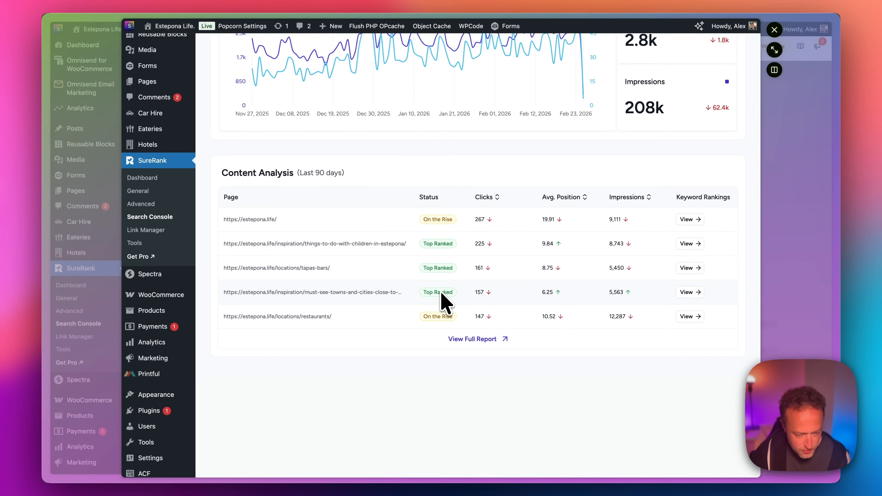
{"action": "scroll", "coordinate": [459, 296], "scroll_direction": "up", "scroll_amount": 1}
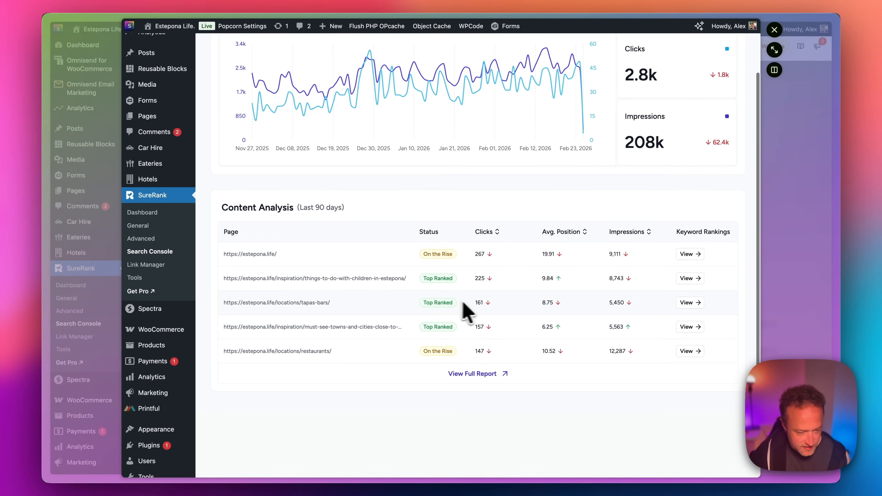
{"action": "left_click", "coordinate": [494, 374]}
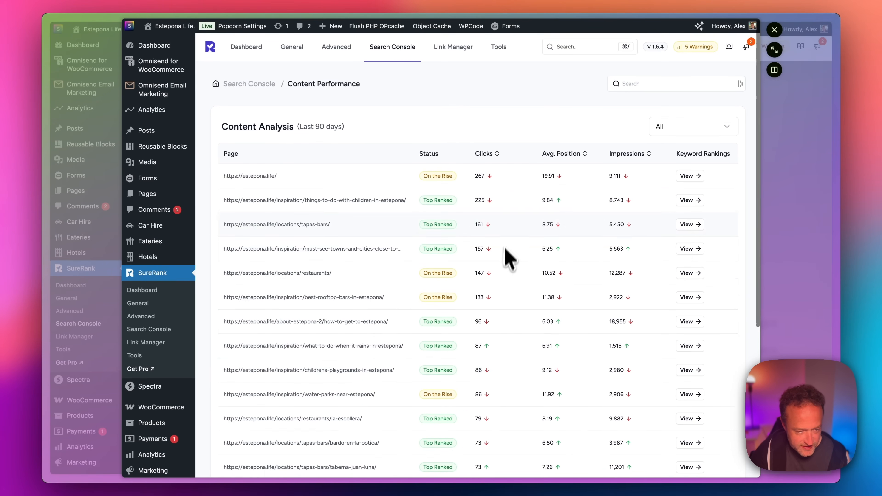
{"action": "scroll", "coordinate": [508, 197], "scroll_direction": "down", "scroll_amount": 5}
{"action": "scroll", "coordinate": [508, 247], "scroll_direction": "up", "scroll_amount": 3}
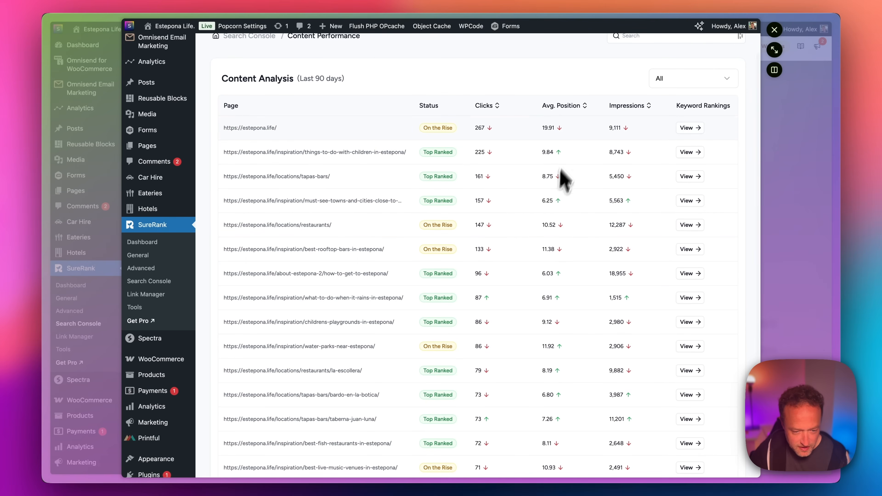
{"action": "scroll", "coordinate": [565, 237], "scroll_direction": "down", "scroll_amount": 10}
{"action": "scroll", "coordinate": [566, 237], "scroll_direction": "up", "scroll_amount": 15}
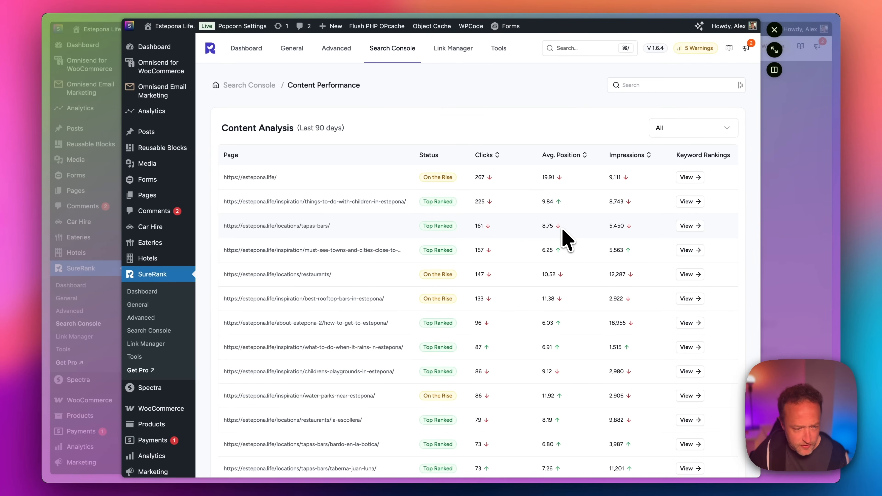
Turn on Email Summary to inspect its recipient, frequency and schedule options, and turn it back off without saving.
{"action": "left_click", "coordinate": [331, 50]}
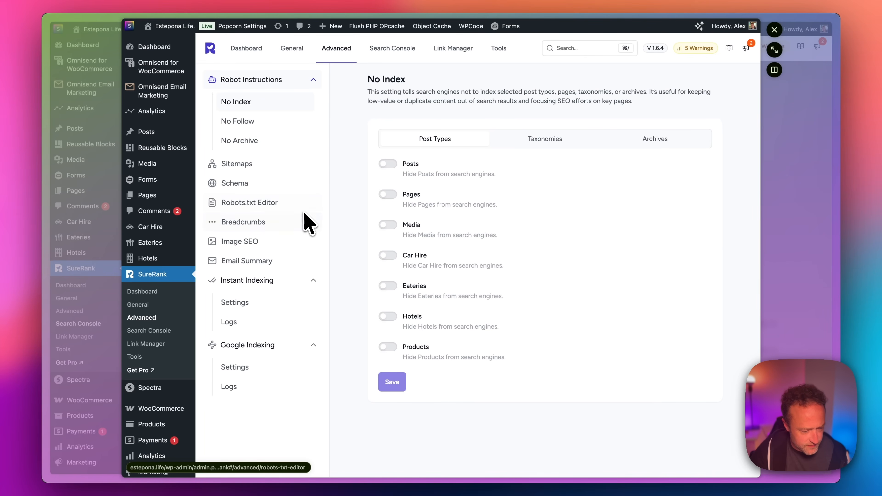
{"action": "scroll", "coordinate": [311, 210], "scroll_direction": "down", "scroll_amount": 2}
{"action": "scroll", "coordinate": [312, 210], "scroll_direction": "up", "scroll_amount": 2}
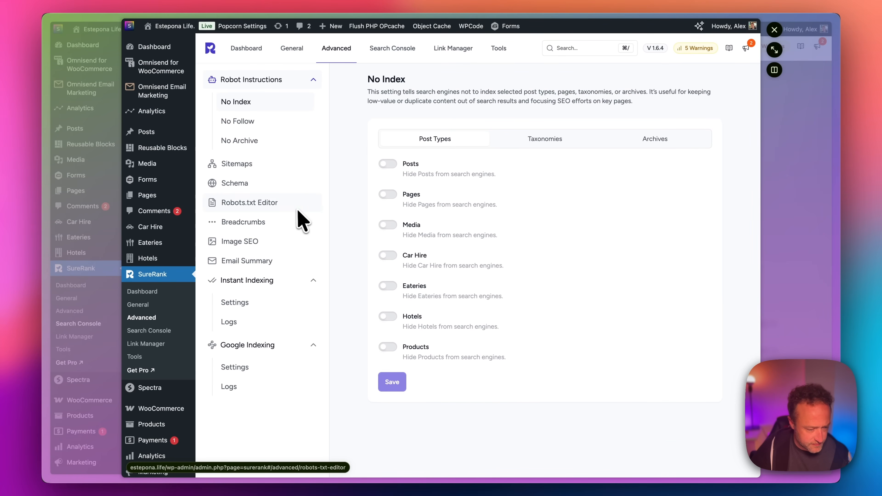
{"action": "left_click", "coordinate": [280, 259]}
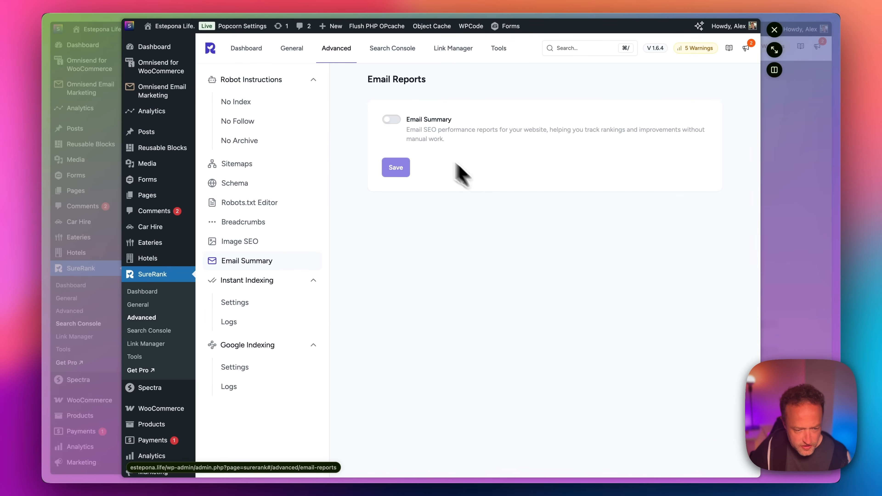
{"action": "left_click", "coordinate": [392, 119]}
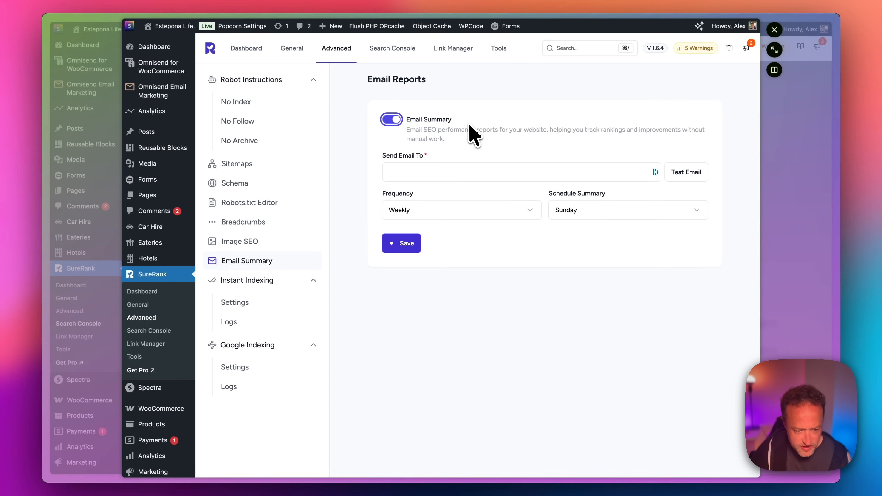
{"action": "left_click", "coordinate": [395, 121]}
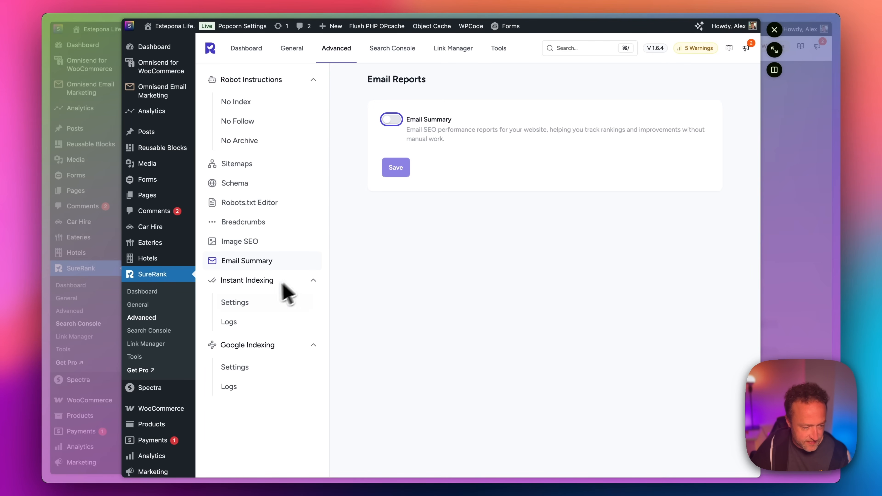
Review what the Instant Indexing and Google Indexing sections offer.
{"action": "left_click", "coordinate": [258, 304]}
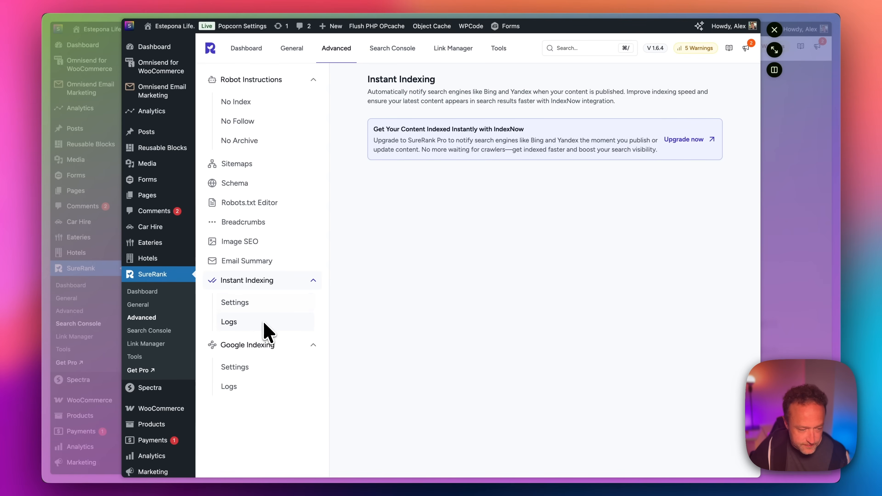
{"action": "scroll", "coordinate": [321, 278], "scroll_direction": "down", "scroll_amount": 2}
{"action": "scroll", "coordinate": [319, 280], "scroll_direction": "up", "scroll_amount": 1}
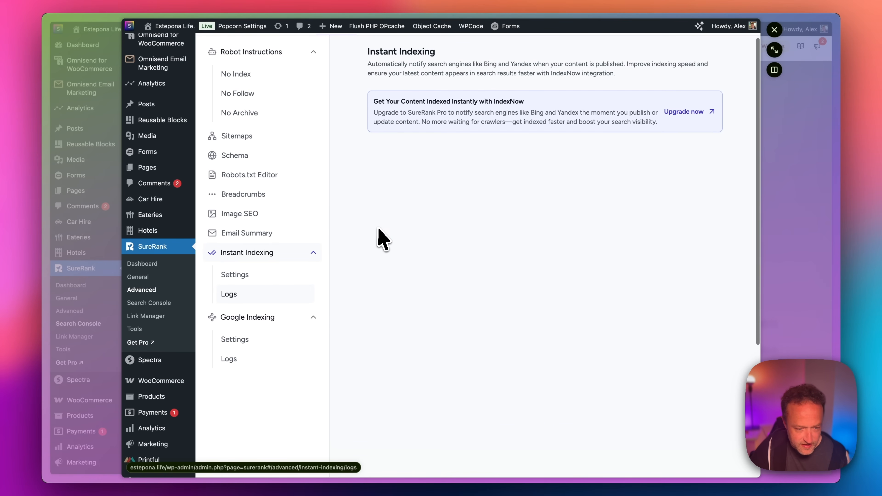
{"action": "left_click", "coordinate": [264, 337]}
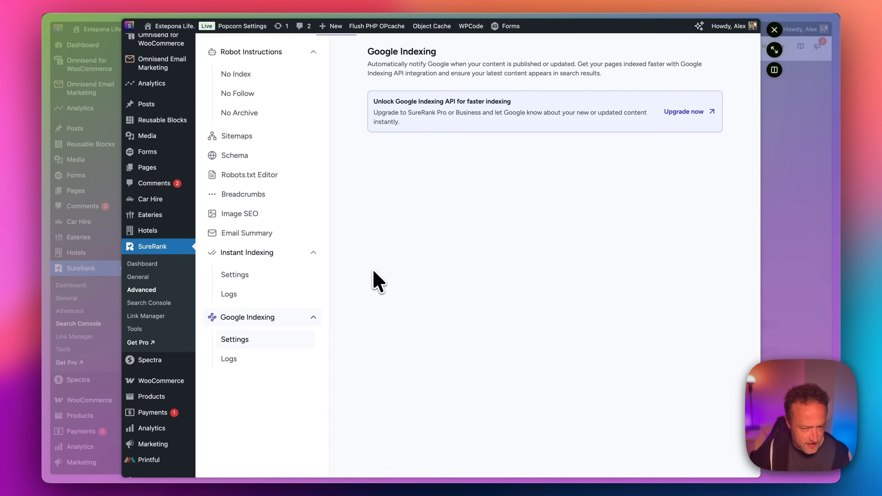
{"action": "scroll", "coordinate": [377, 281], "scroll_direction": "up", "scroll_amount": 2}
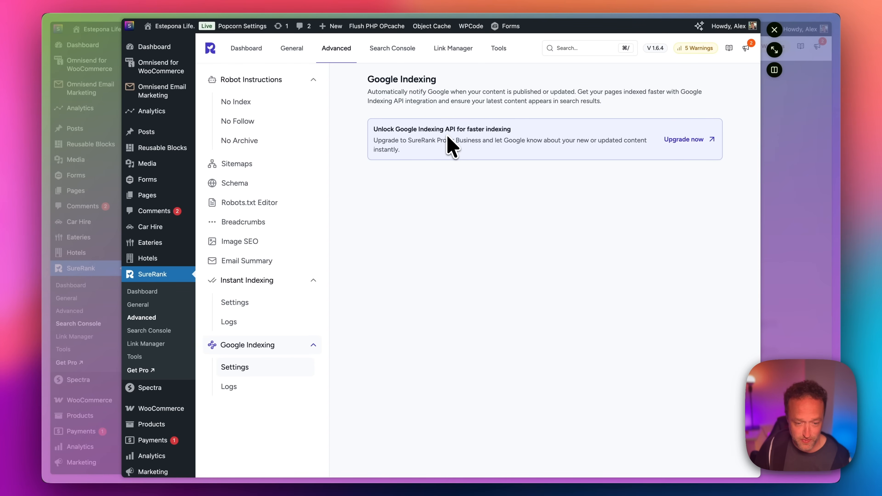
Review the Link Manager's redirections and the Manage Features, Miscellaneous and Role Manager tools.
{"action": "left_click", "coordinate": [404, 47]}
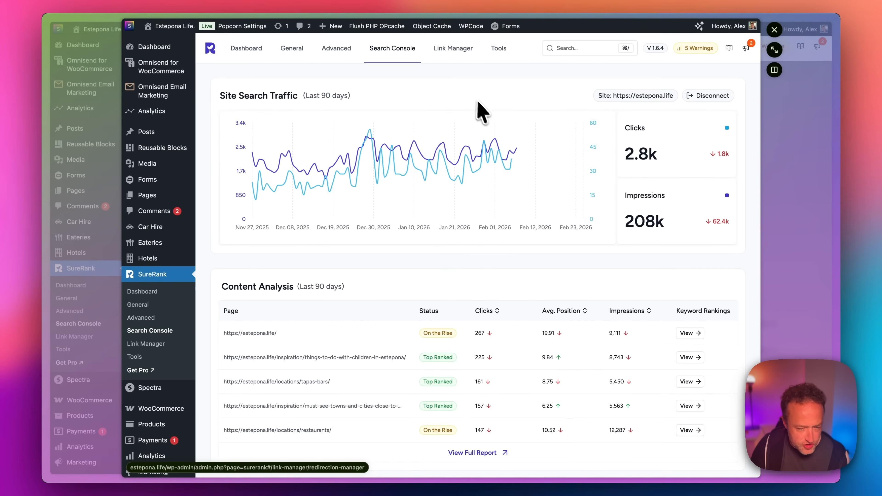
{"action": "left_click", "coordinate": [453, 48]}
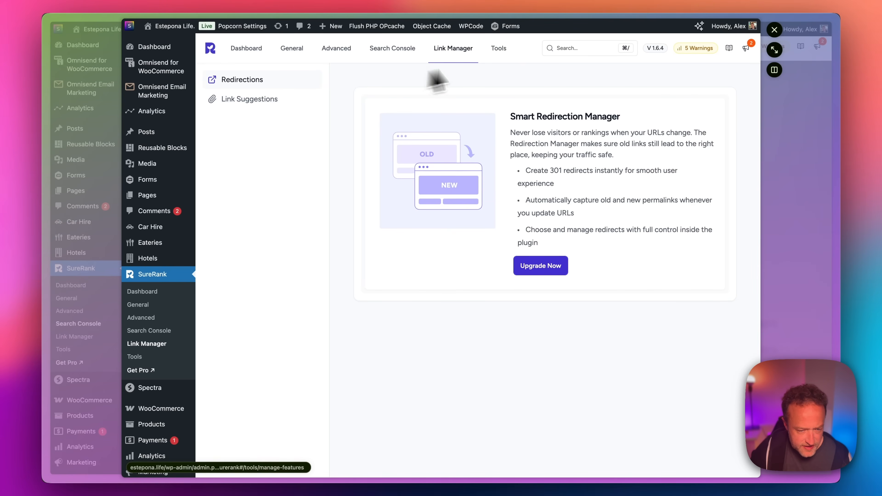
{"action": "left_click", "coordinate": [501, 50]}
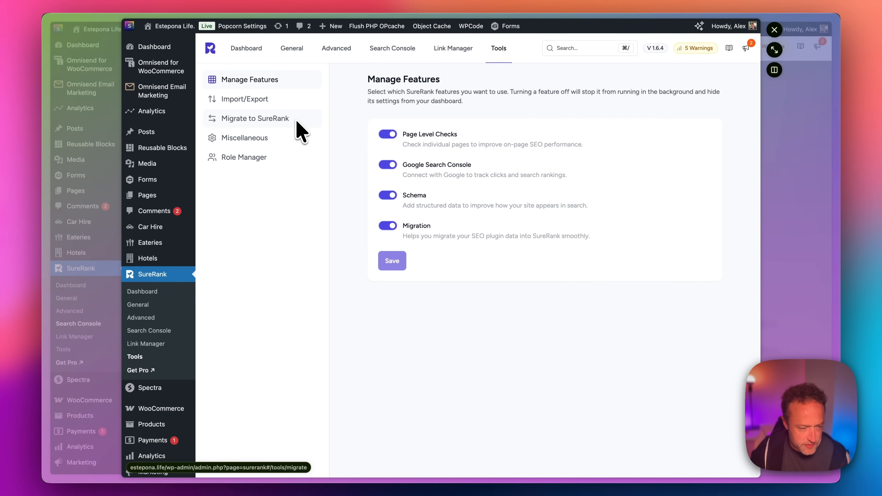
{"action": "left_click", "coordinate": [276, 139]}
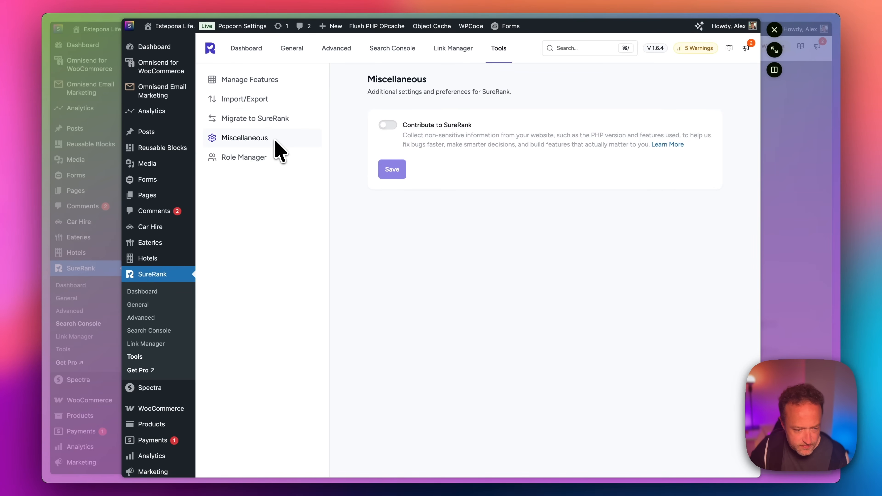
{"action": "left_click", "coordinate": [273, 160]}
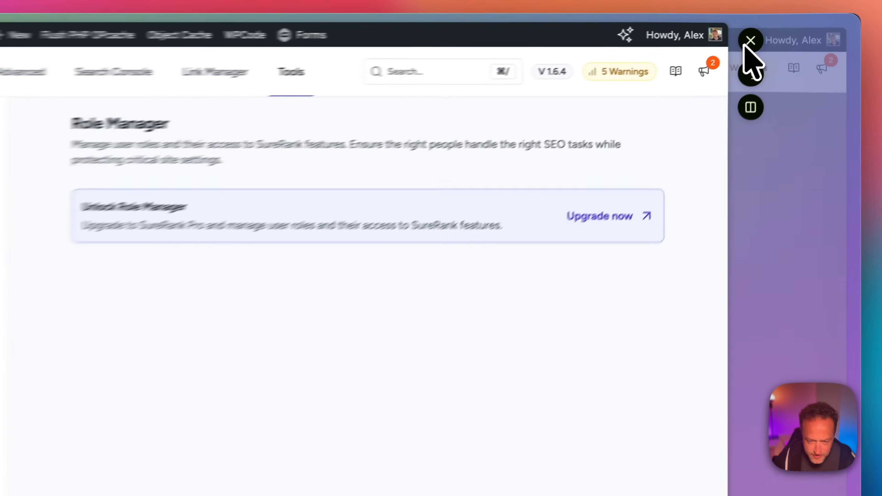
Close the Search Console pop-up and open the post "What It's Really Like Living in Estepona, Spain (Honest Guide 2026)" for editing.
{"action": "left_click", "coordinate": [775, 30]}
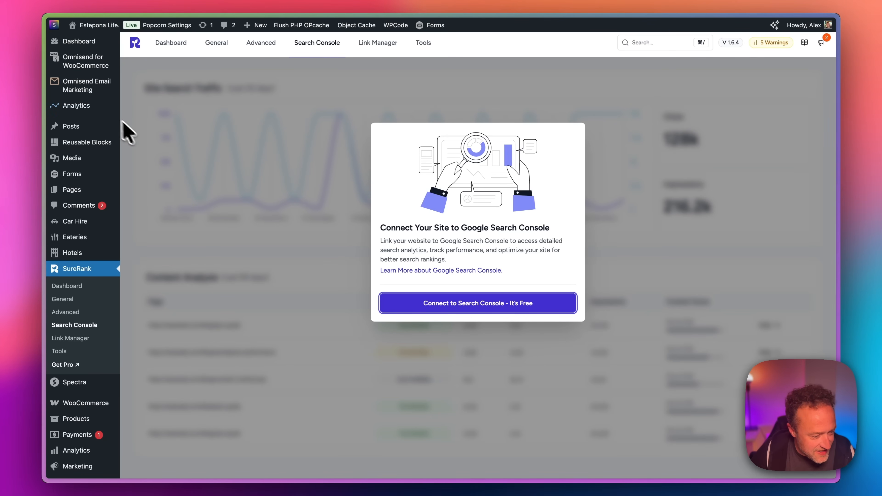
{"action": "mouse_move", "coordinate": [102, 129]}
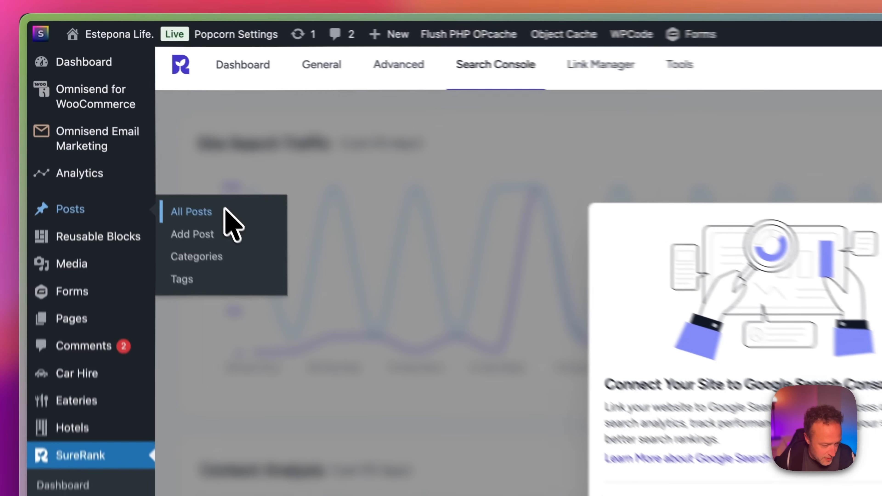
{"action": "left_click", "coordinate": [242, 233]}
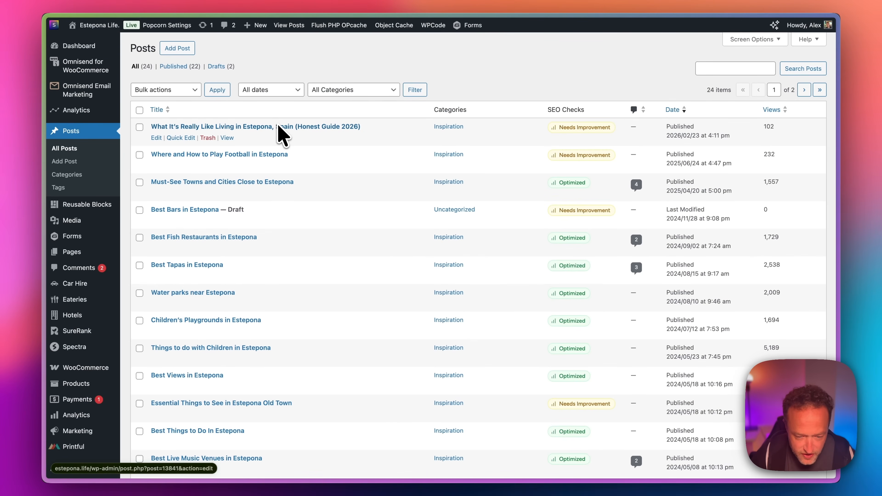
{"action": "left_click", "coordinate": [156, 137]}
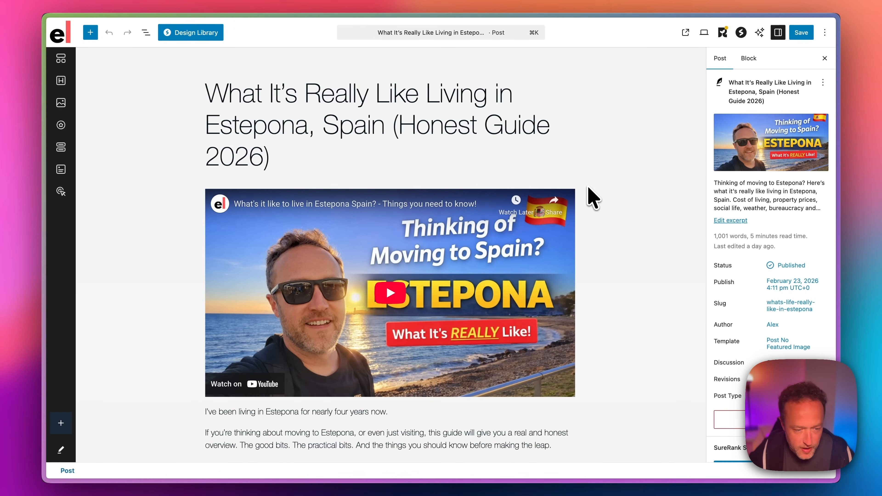
{"action": "scroll", "coordinate": [530, 138], "scroll_direction": "down", "scroll_amount": 3}
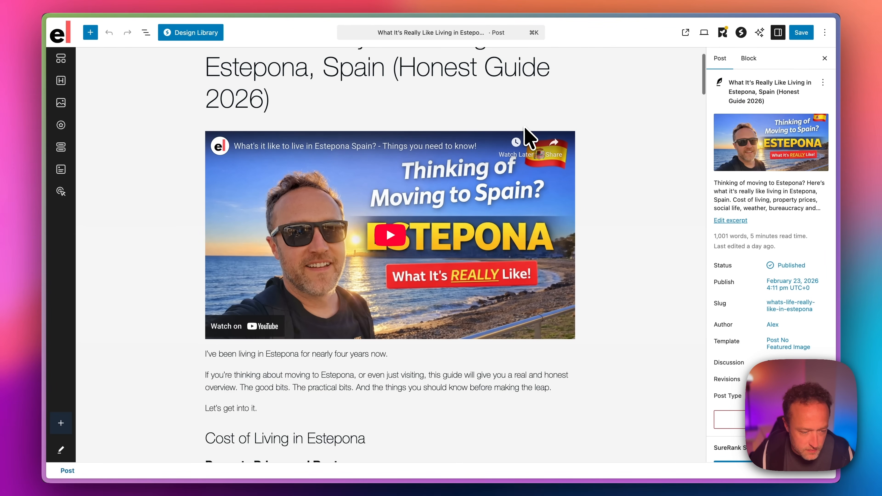
Open the SureRank optimization settings for this post and review its page checks.
{"action": "scroll", "coordinate": [529, 138], "scroll_direction": "up", "scroll_amount": 3}
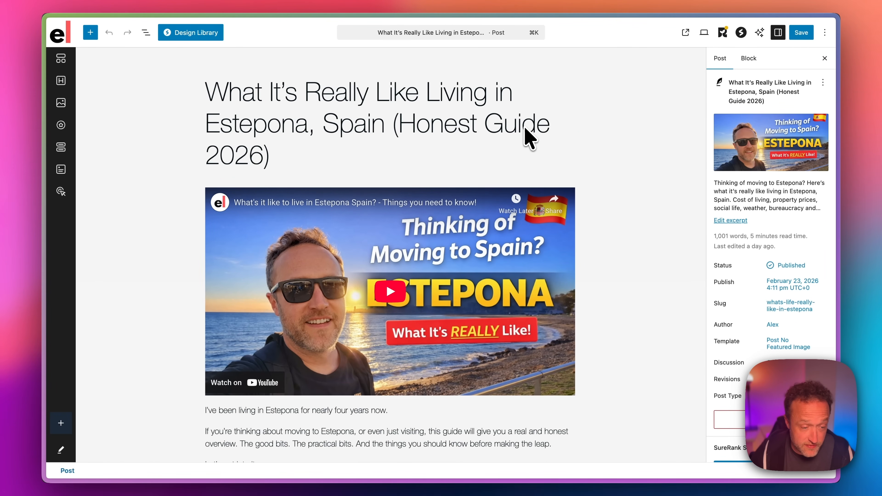
{"action": "scroll", "coordinate": [530, 137], "scroll_direction": "down", "scroll_amount": 10}
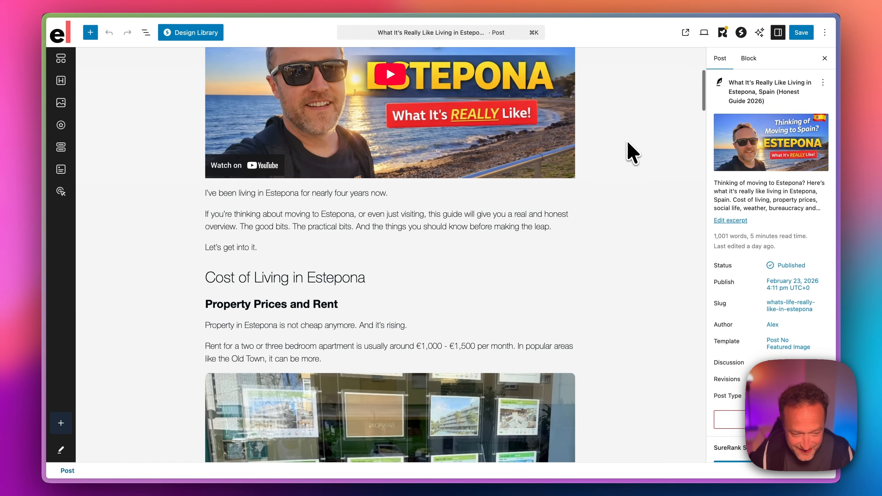
{"action": "scroll", "coordinate": [632, 152], "scroll_direction": "down", "scroll_amount": 8}
{"action": "scroll", "coordinate": [631, 152], "scroll_direction": "up", "scroll_amount": 3}
{"action": "scroll", "coordinate": [632, 152], "scroll_direction": "down", "scroll_amount": 1}
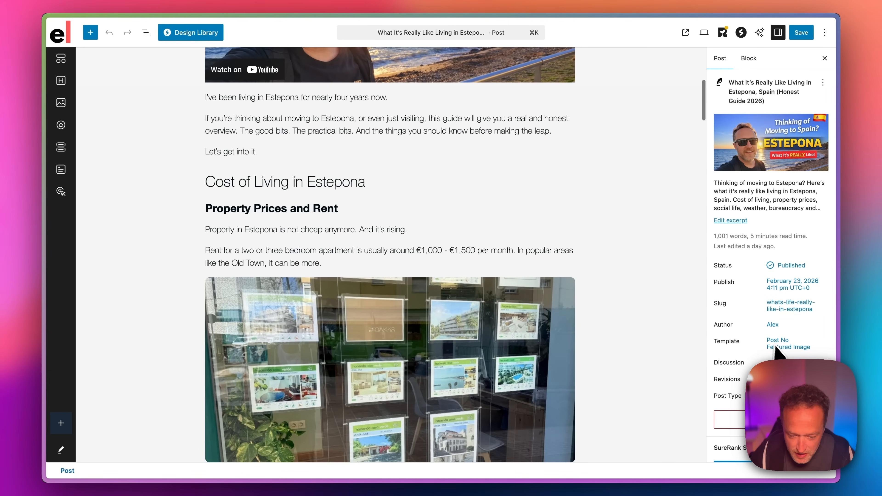
{"action": "scroll", "coordinate": [670, 181], "scroll_direction": "down", "scroll_amount": 8}
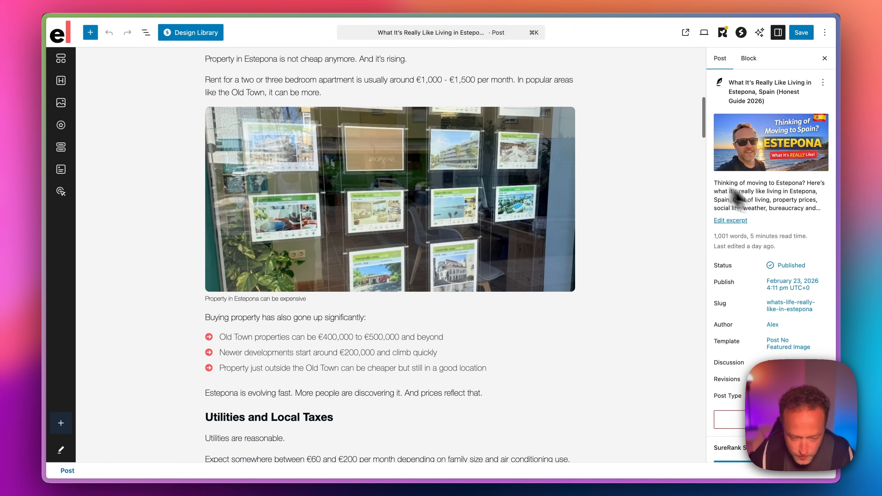
{"action": "scroll", "coordinate": [807, 217], "scroll_direction": "down", "scroll_amount": 12}
{"action": "scroll", "coordinate": [807, 217], "scroll_direction": "up", "scroll_amount": 4}
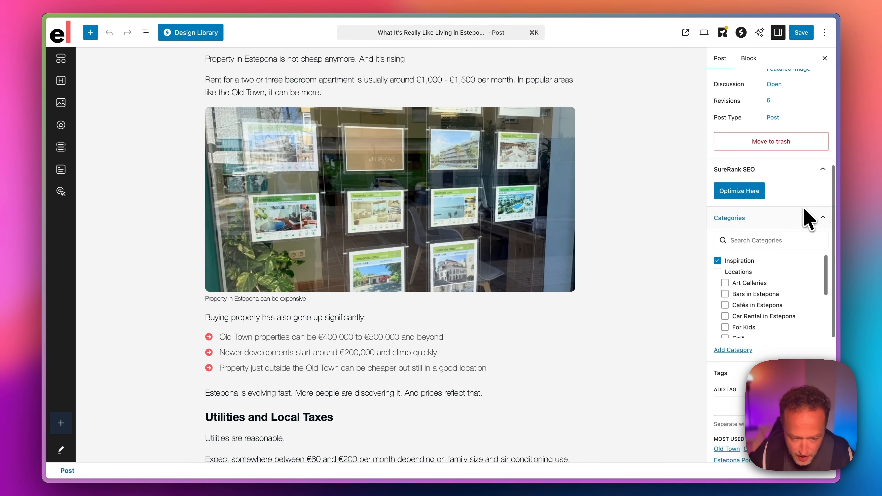
{"action": "left_click", "coordinate": [743, 190]}
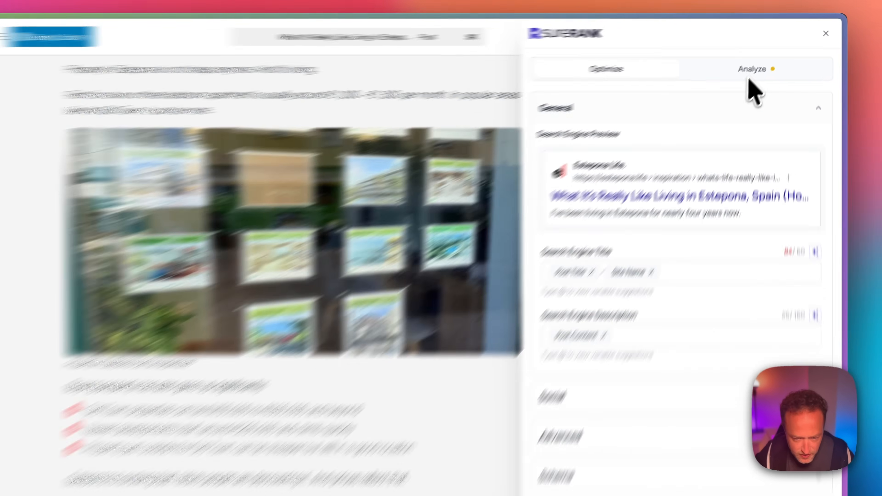
{"action": "left_click", "coordinate": [750, 77]}
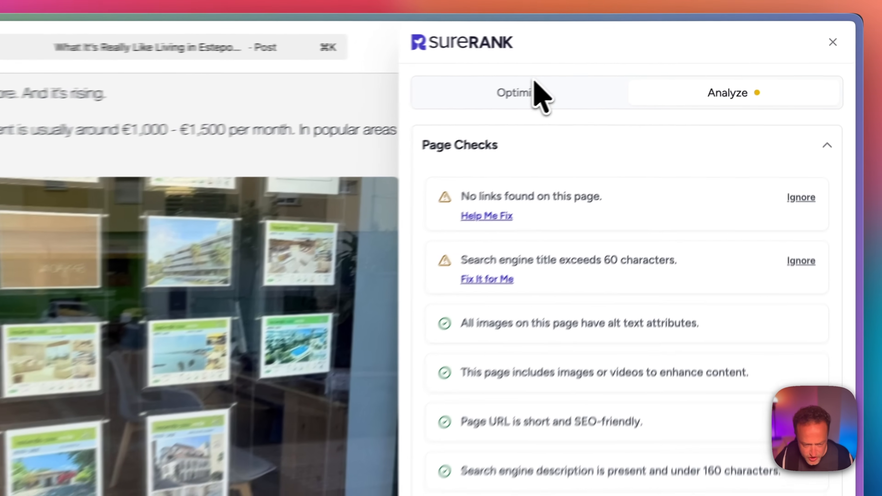
Replace the Post Title variable in the search engine title with "What is like living in Estepona, Spain?", keeping the Site Name variable after it.
{"action": "left_click", "coordinate": [651, 60]}
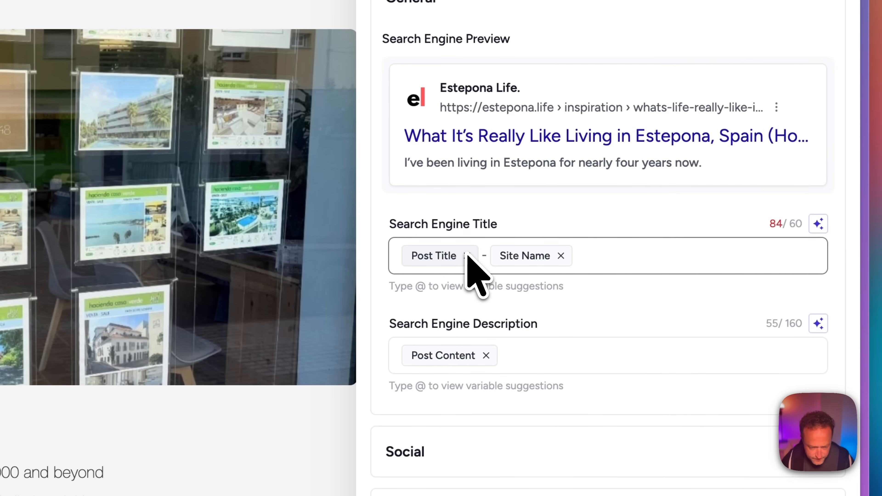
{"action": "left_click", "coordinate": [472, 416]}
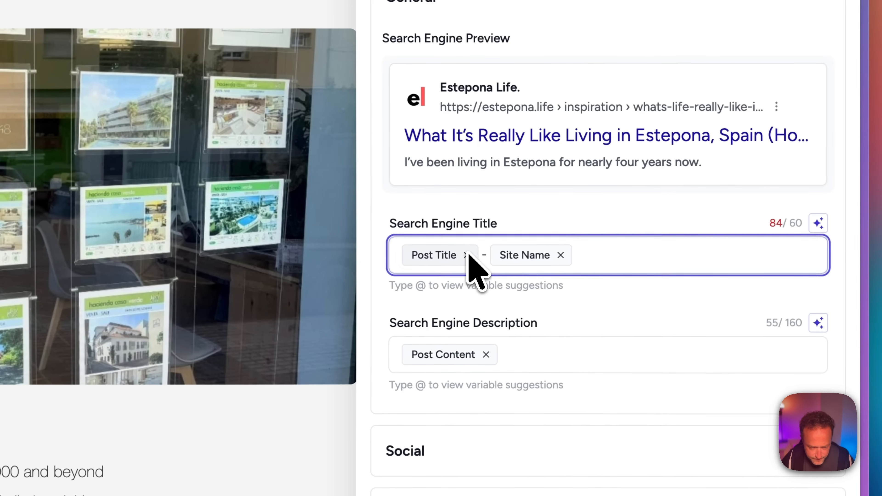
{"action": "left_click", "coordinate": [466, 255]}
{"action": "left_click", "coordinate": [404, 257]}
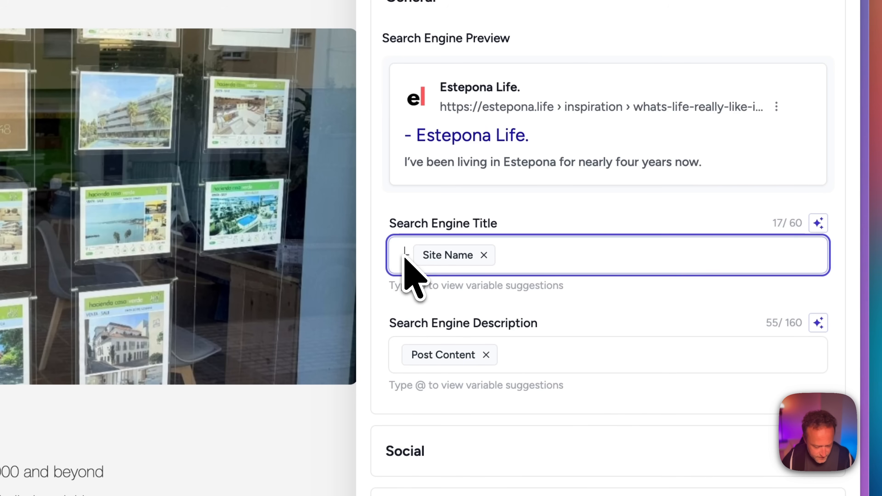
{"action": "type", "text": "What is like l"}
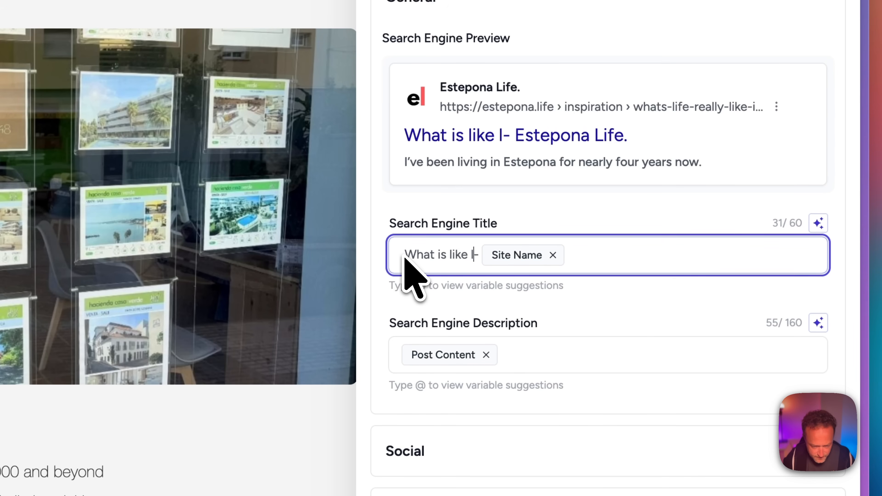
{"action": "type", "text": "iving in Estepo"}
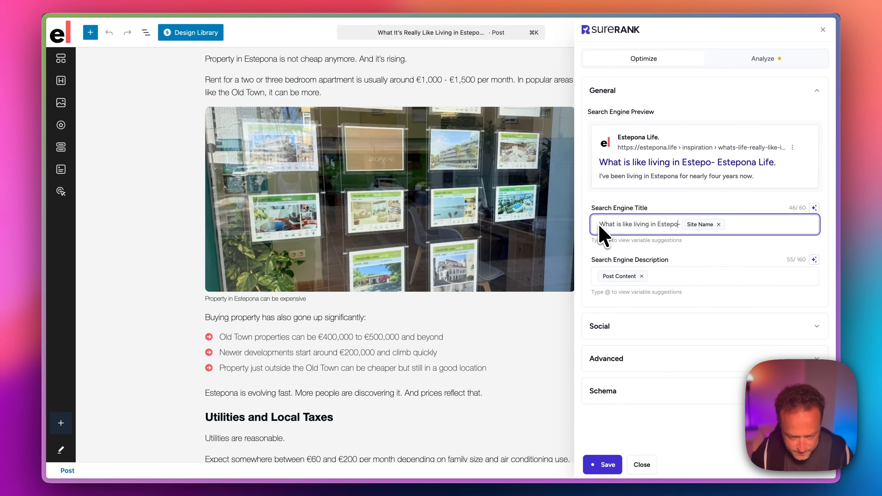
{"action": "type", "text": "na, Spao"}
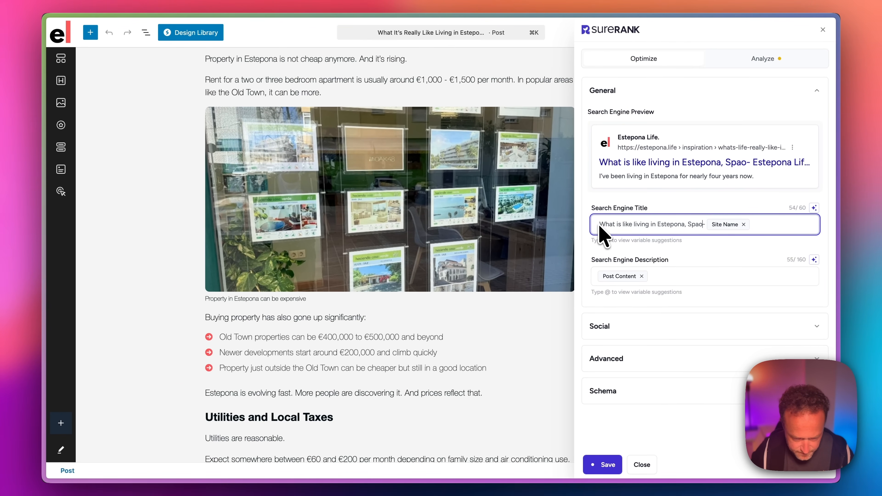
{"action": "key", "text": "BackSpace"}
{"action": "type", "text": "inb"}
{"action": "key", "text": "BackSpace"}
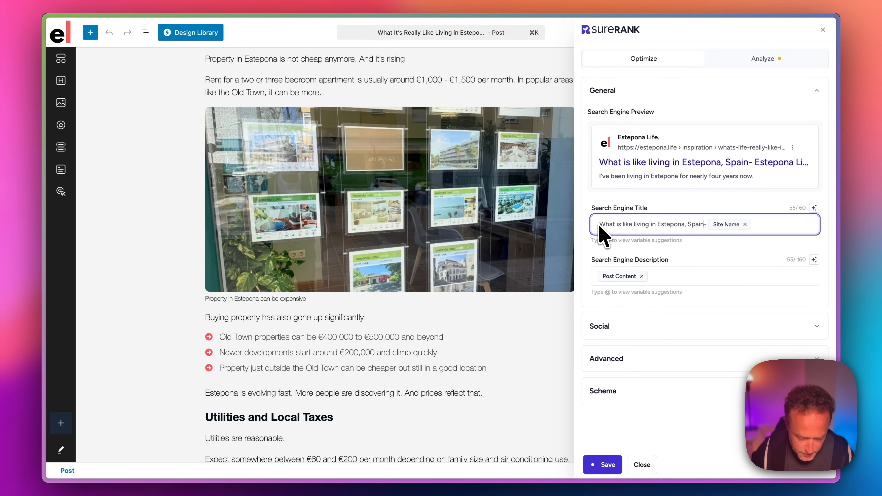
{"action": "type", "text": "?"}
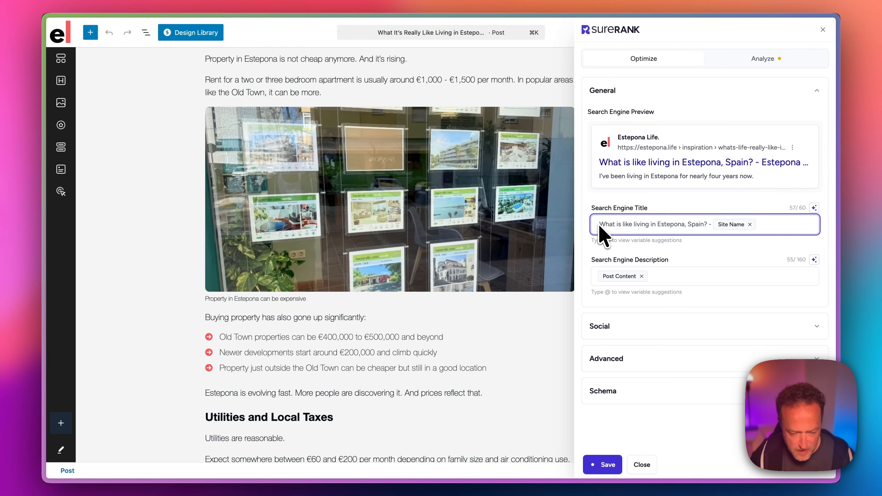
Review the post's Social settings with the Facebook preview, and its Advanced robot instructions.
{"action": "left_click", "coordinate": [694, 327]}
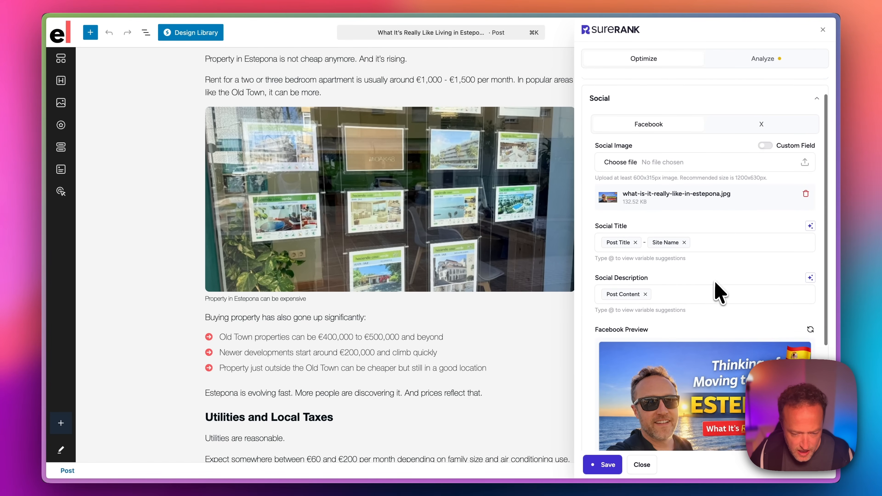
{"action": "scroll", "coordinate": [718, 294], "scroll_direction": "down", "scroll_amount": 5}
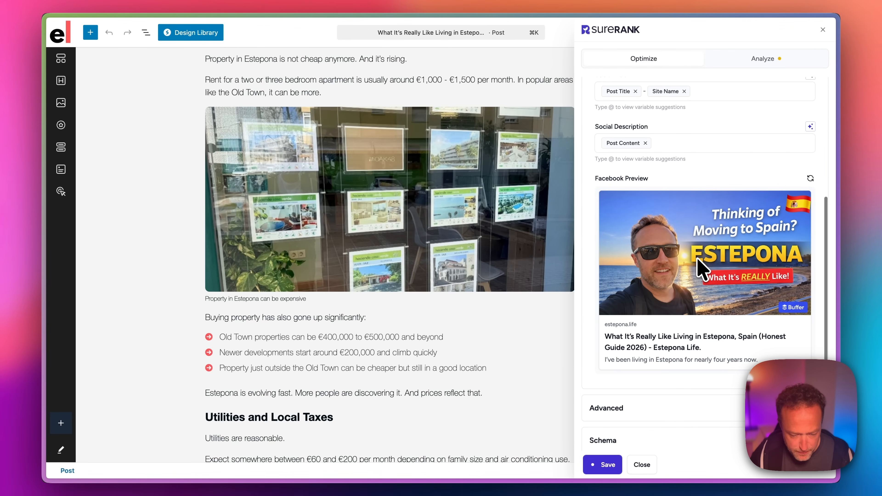
{"action": "scroll", "coordinate": [698, 257], "scroll_direction": "up", "scroll_amount": 2}
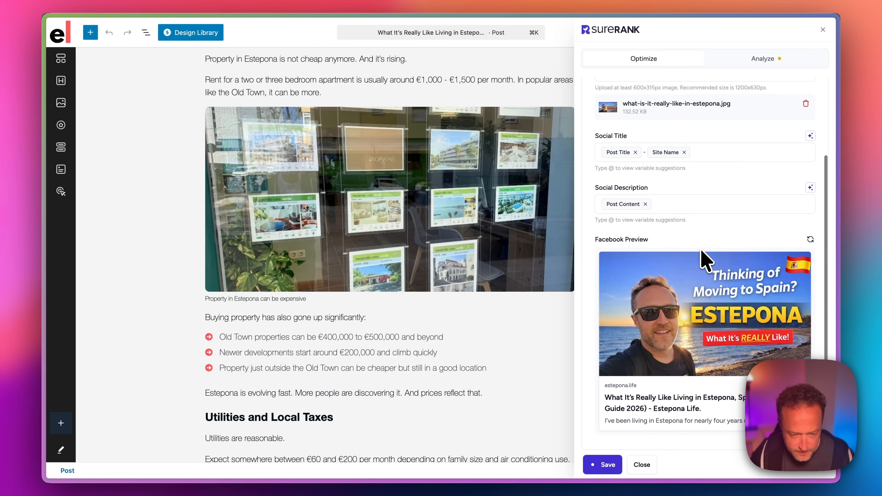
{"action": "scroll", "coordinate": [705, 260], "scroll_direction": "up", "scroll_amount": 3}
{"action": "scroll", "coordinate": [705, 260], "scroll_direction": "down", "scroll_amount": 5}
{"action": "scroll", "coordinate": [705, 261], "scroll_direction": "up", "scroll_amount": 5}
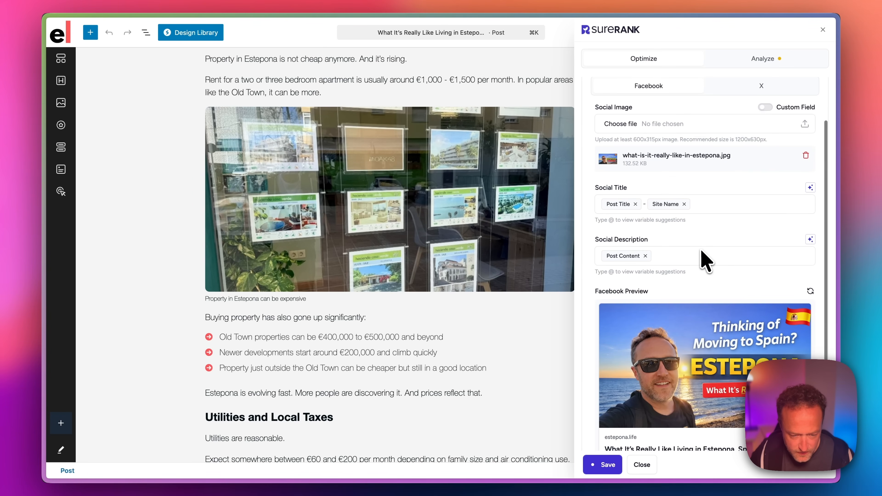
{"action": "scroll", "coordinate": [705, 261], "scroll_direction": "down", "scroll_amount": 5}
{"action": "left_click", "coordinate": [686, 403]}
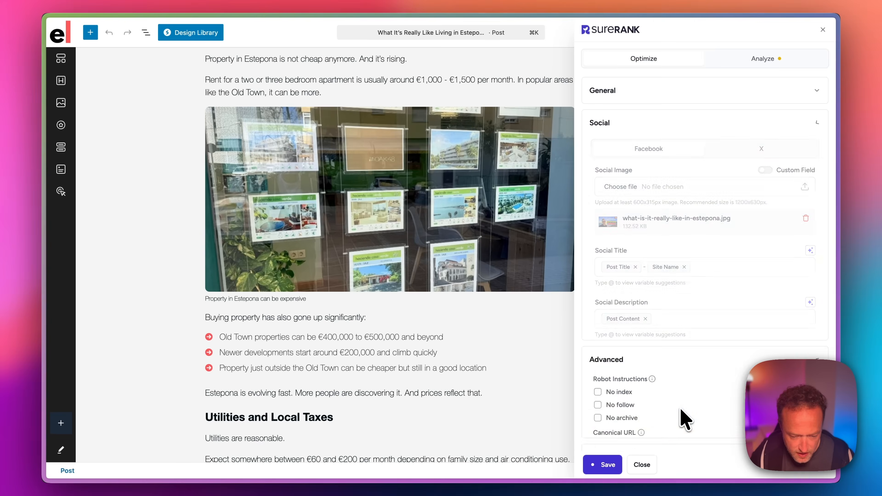
Review the schemas in use on the post, examining the fields of the Person schema.
{"action": "left_click", "coordinate": [695, 281]}
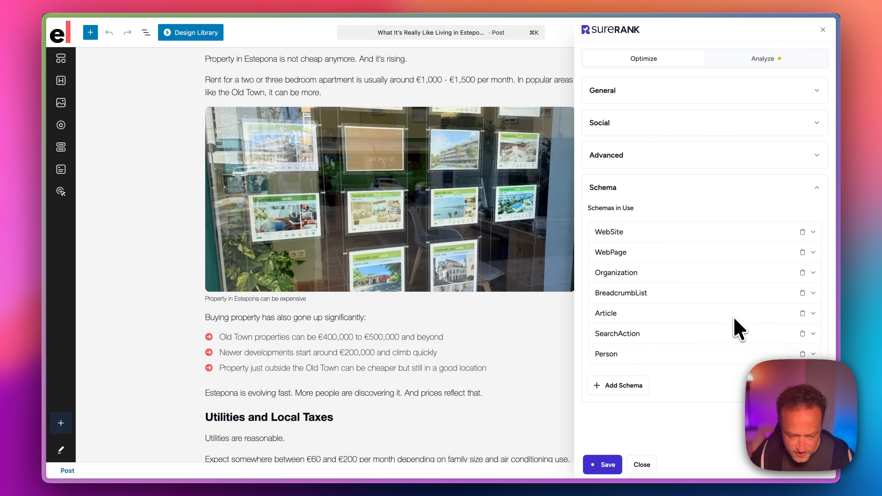
{"action": "left_click", "coordinate": [813, 354]}
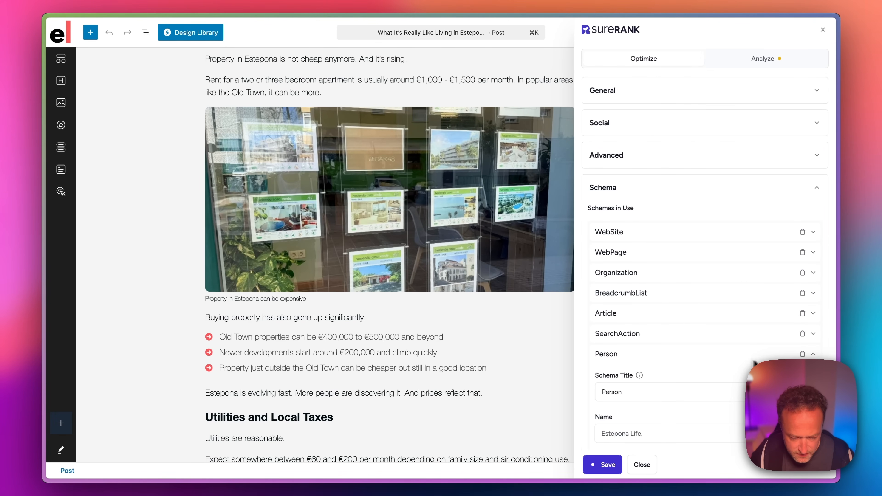
{"action": "scroll", "coordinate": [753, 363], "scroll_direction": "down", "scroll_amount": 2}
{"action": "scroll", "coordinate": [742, 370], "scroll_direction": "down", "scroll_amount": 2}
{"action": "left_click", "coordinate": [678, 339]}
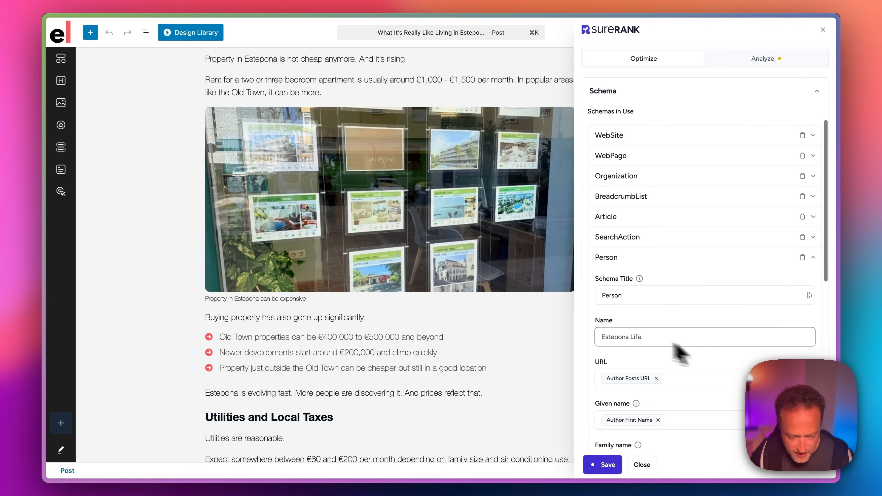
{"action": "scroll", "coordinate": [663, 333], "scroll_direction": "down", "scroll_amount": 2}
{"action": "left_click", "coordinate": [662, 332]}
{"action": "scroll", "coordinate": [662, 332], "scroll_direction": "down", "scroll_amount": 2}
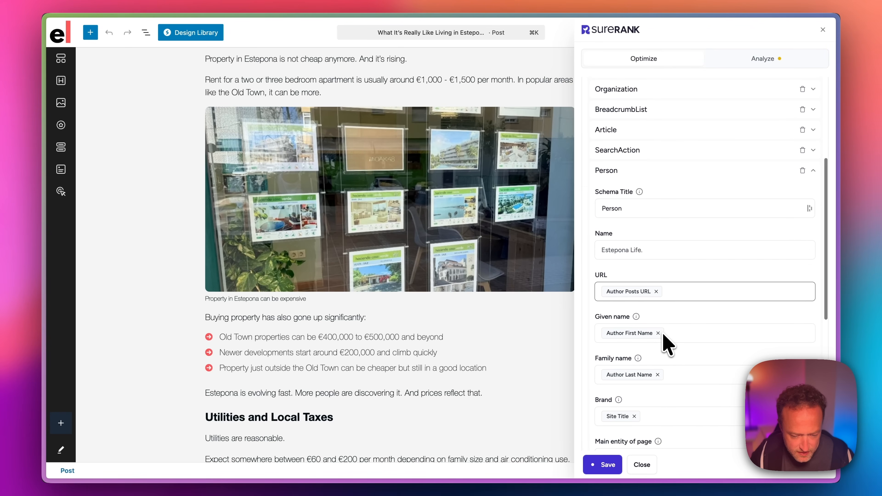
{"action": "scroll", "coordinate": [662, 332], "scroll_direction": "down", "scroll_amount": 2}
{"action": "scroll", "coordinate": [663, 333], "scroll_direction": "up", "scroll_amount": 3}
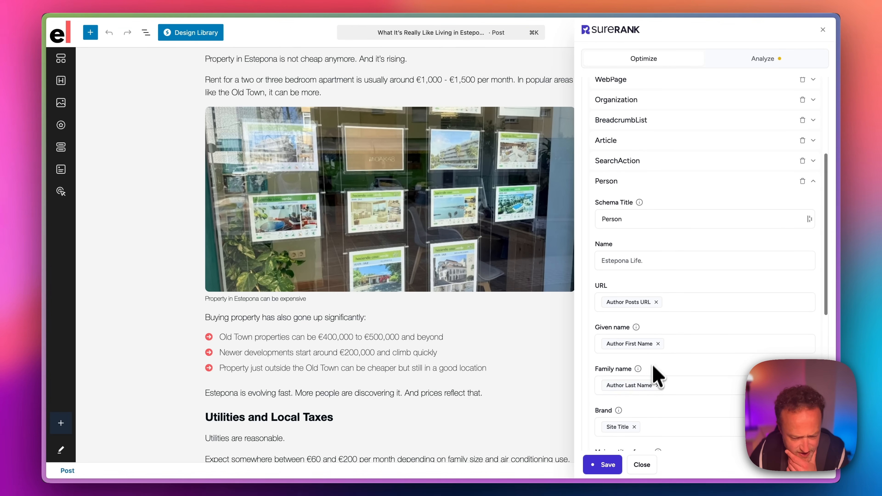
{"action": "scroll", "coordinate": [657, 376], "scroll_direction": "down", "scroll_amount": 1}
{"action": "mouse_move", "coordinate": [641, 351]}
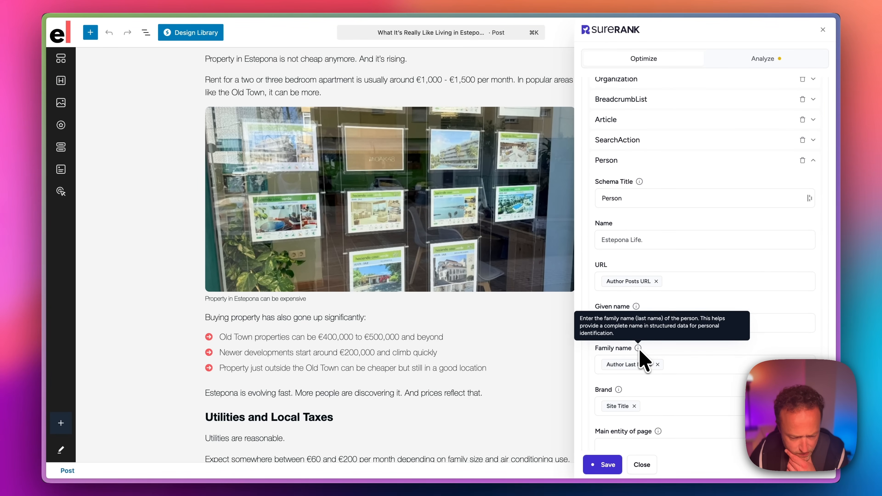
{"action": "scroll", "coordinate": [706, 341], "scroll_direction": "down", "scroll_amount": 10}
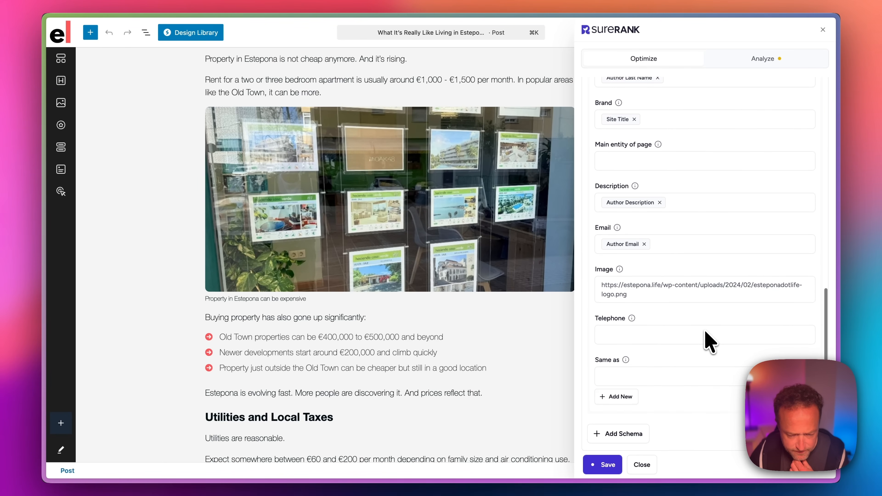
{"action": "scroll", "coordinate": [705, 339], "scroll_direction": "up", "scroll_amount": 10}
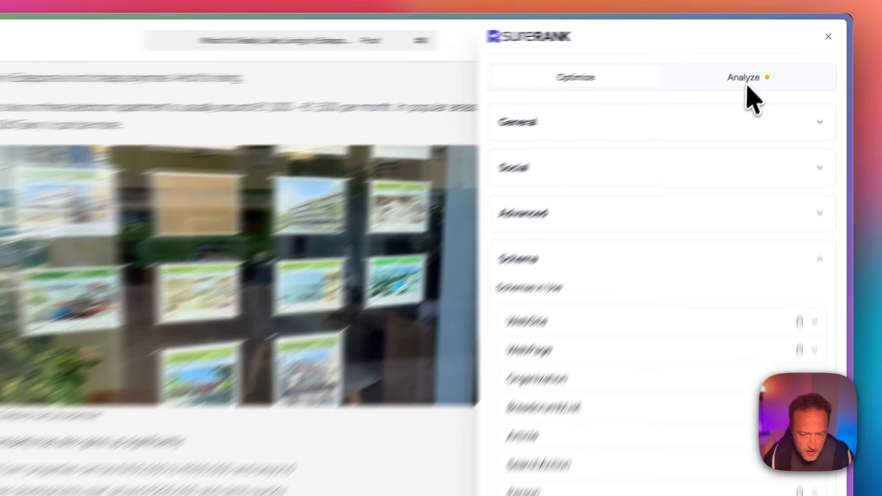
Recheck the page checks and link "four years now" in the post's opening sentence to the About Estepona.Life page.
{"action": "left_click", "coordinate": [760, 61]}
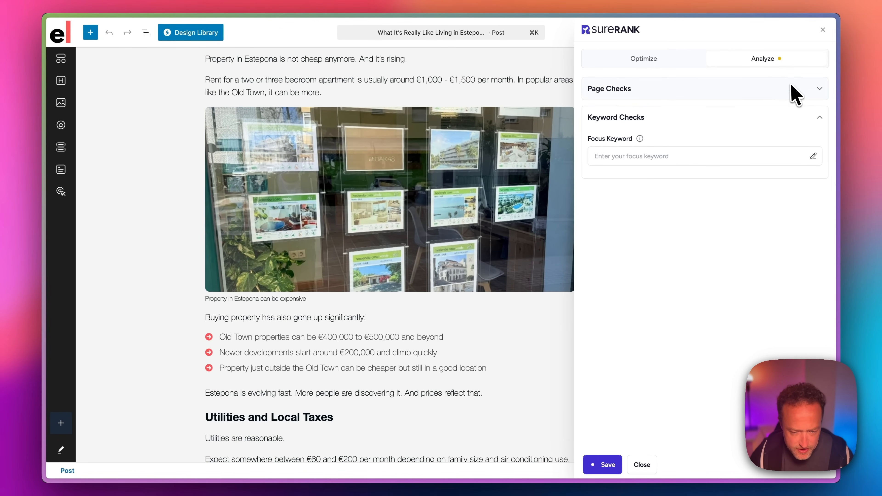
{"action": "left_click", "coordinate": [785, 90]}
{"action": "scroll", "coordinate": [417, 363], "scroll_direction": "up", "scroll_amount": 10}
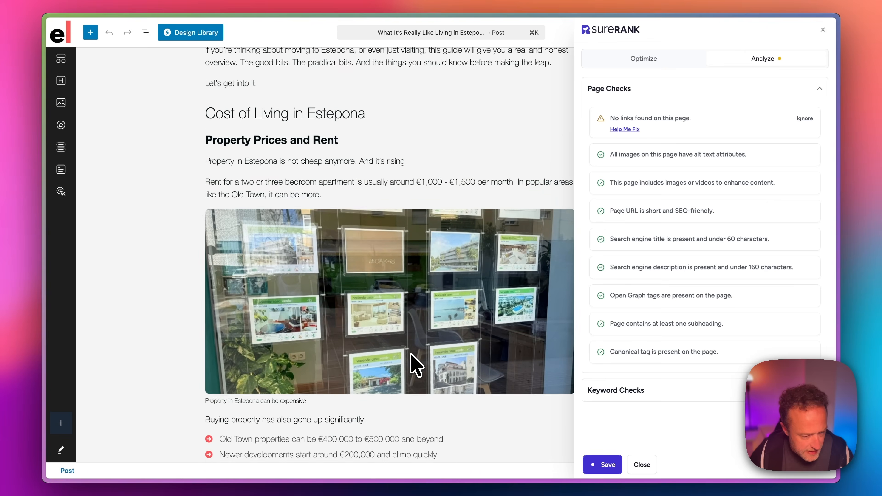
{"action": "scroll", "coordinate": [417, 364], "scroll_direction": "down", "scroll_amount": 2}
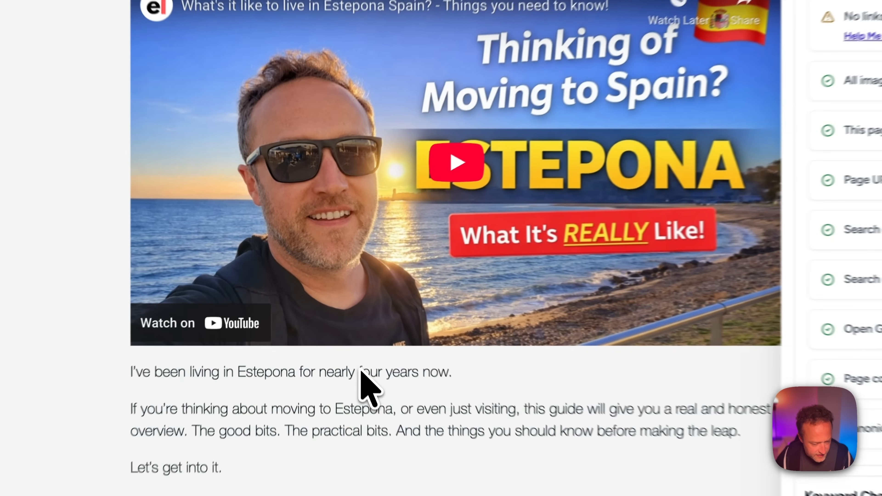
{"action": "left_click_drag", "start_coordinate": [336, 320], "coordinate": [376, 323]}
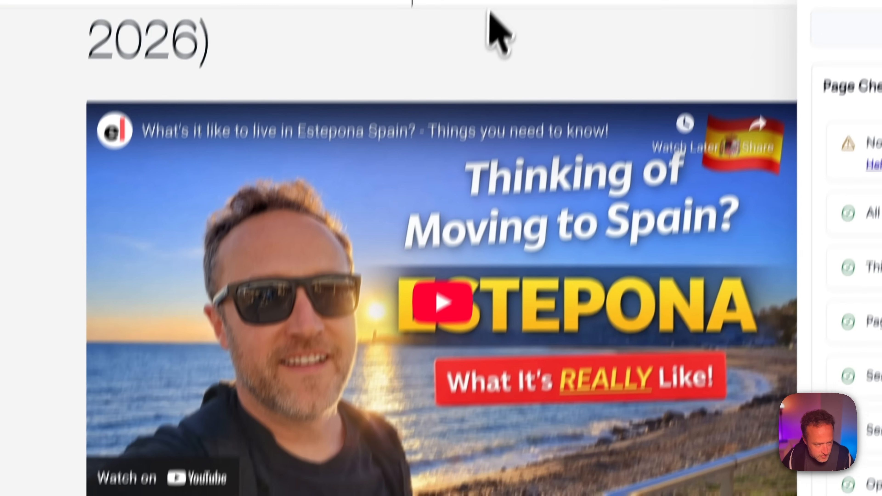
{"action": "left_click", "coordinate": [484, 43]}
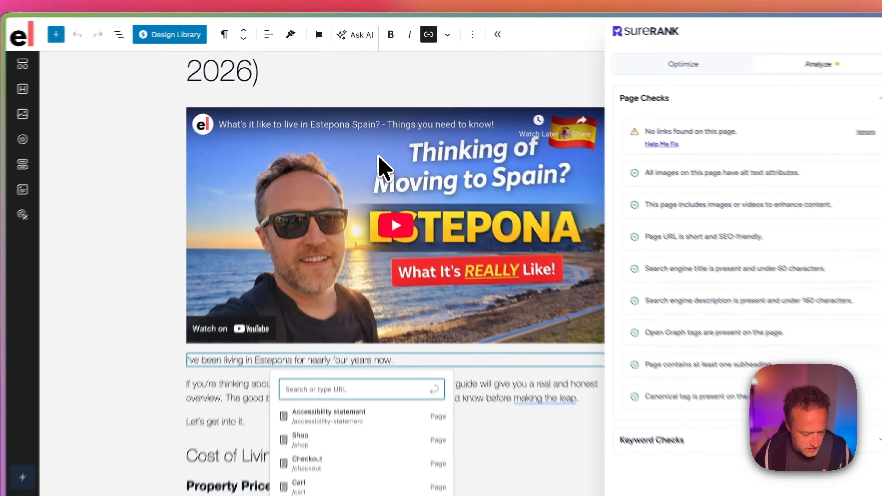
{"action": "type", "text": "about"}
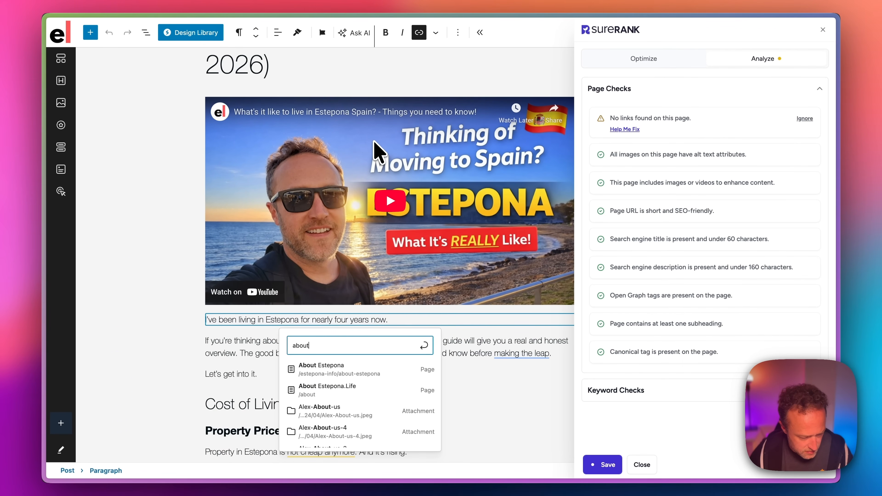
{"action": "left_click", "coordinate": [335, 391]}
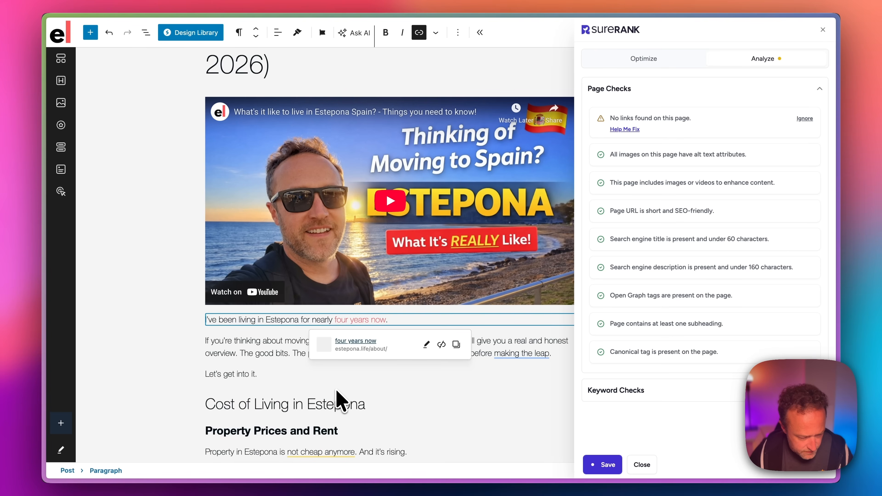
Recheck the page checks with the new link in place and look through the post's content and images.
{"action": "left_click", "coordinate": [432, 372]}
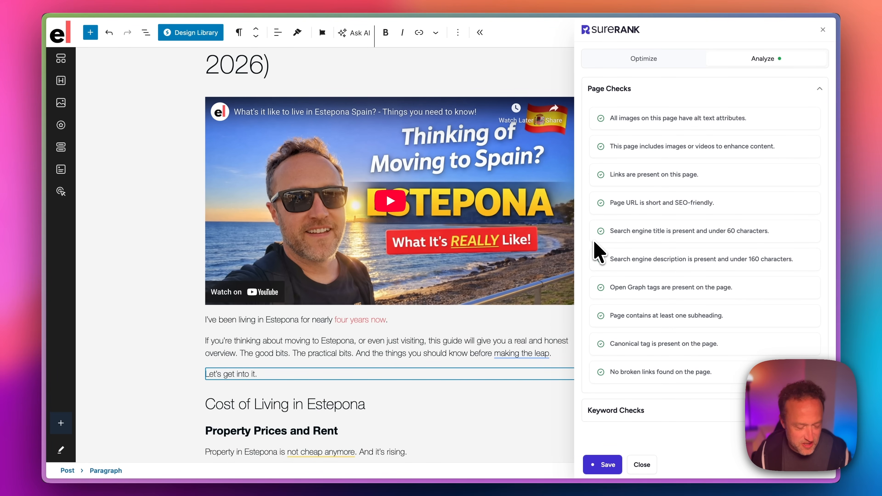
{"action": "scroll", "coordinate": [542, 256], "scroll_direction": "down", "scroll_amount": 20}
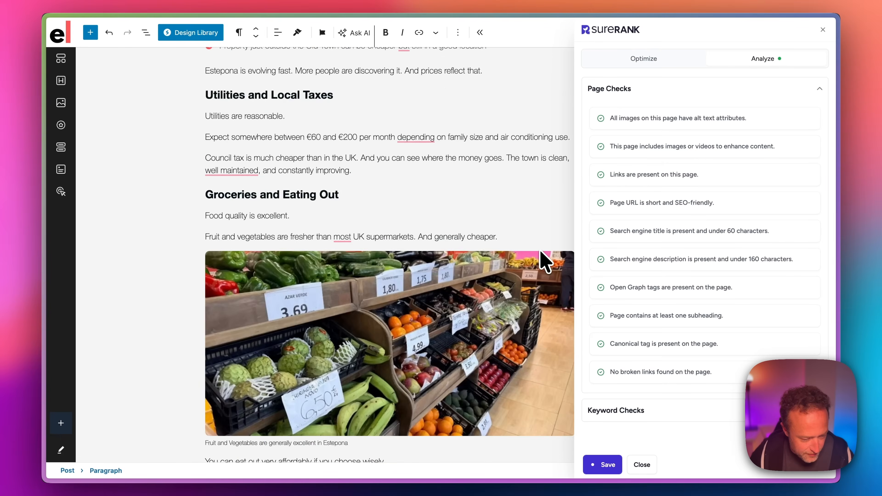
{"action": "scroll", "coordinate": [546, 261], "scroll_direction": "down", "scroll_amount": 16}
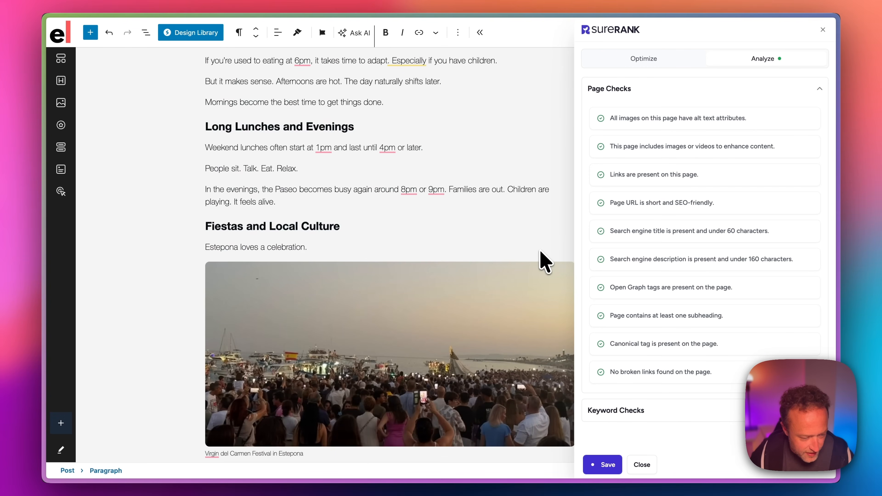
{"action": "scroll", "coordinate": [545, 261], "scroll_direction": "up", "scroll_amount": 15}
{"action": "scroll", "coordinate": [546, 262], "scroll_direction": "down", "scroll_amount": 8}
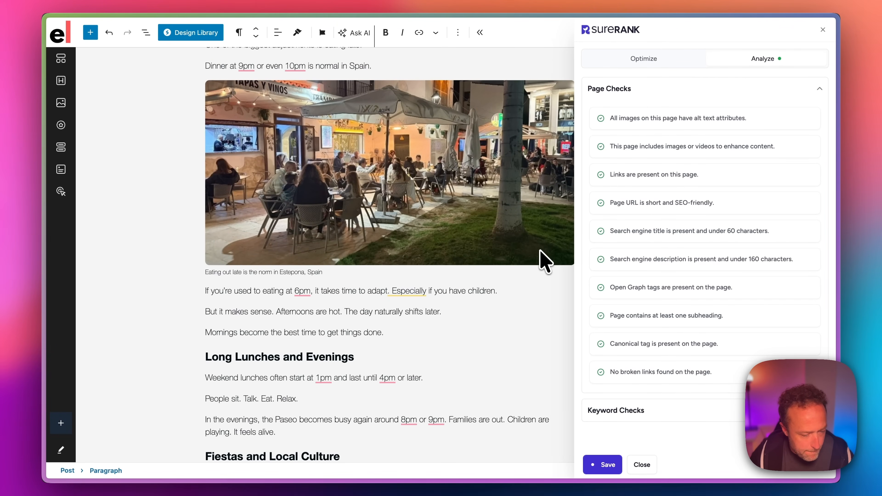
{"action": "scroll", "coordinate": [544, 261], "scroll_direction": "up", "scroll_amount": 3}
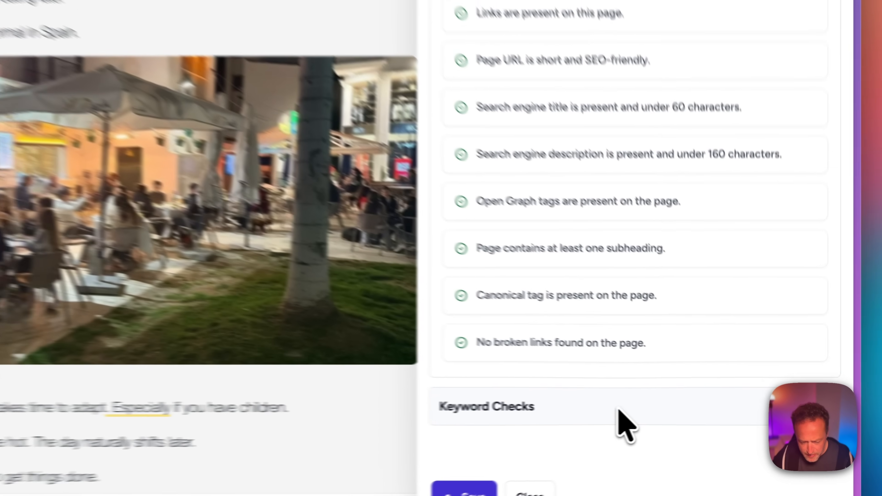
Set the focus keyword for the keyword checks to "What is it like living in Estepona, Spain?".
{"action": "left_click", "coordinate": [695, 411]}
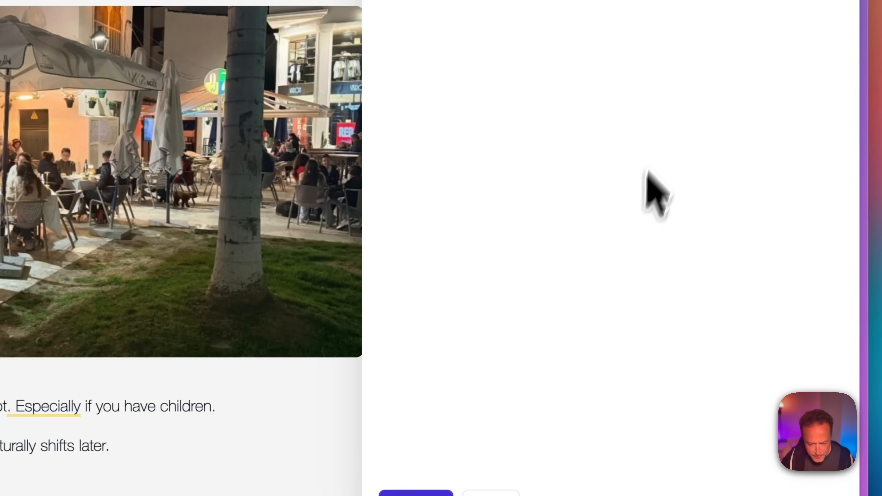
{"action": "left_click", "coordinate": [566, 40]}
{"action": "type", "text": "What is it"}
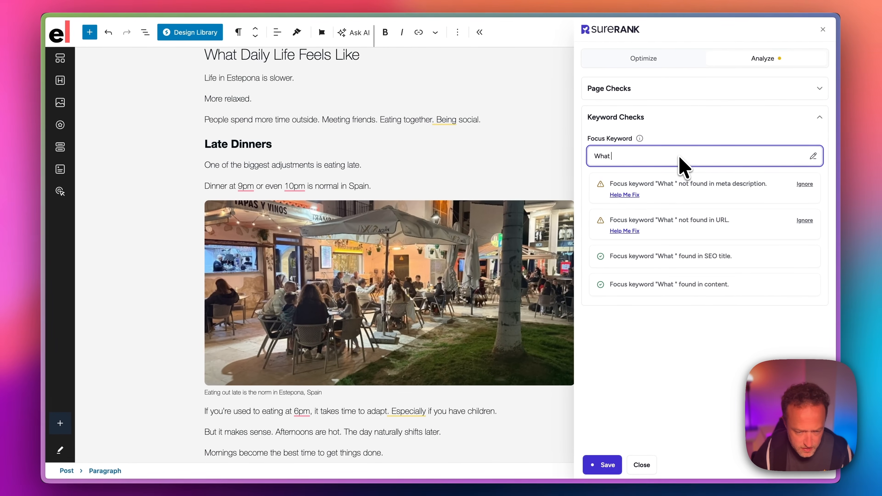
{"action": "type", "text": " like livin"}
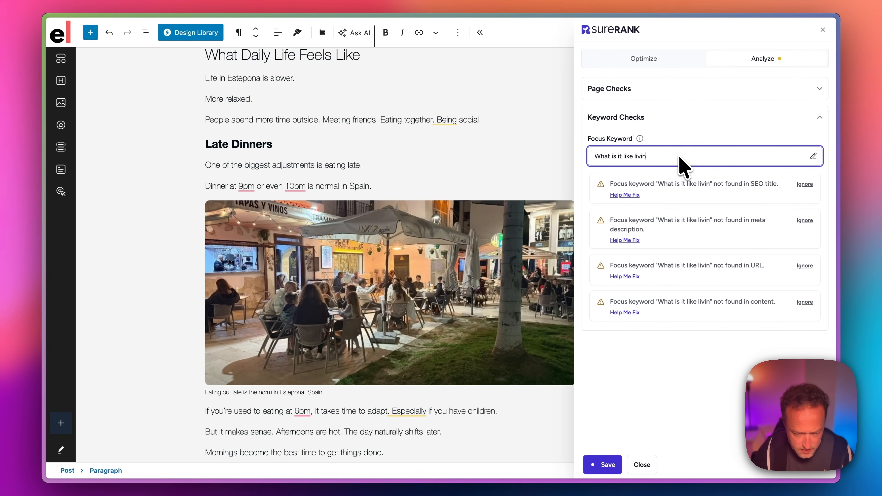
{"action": "type", "text": "g in spain?"}
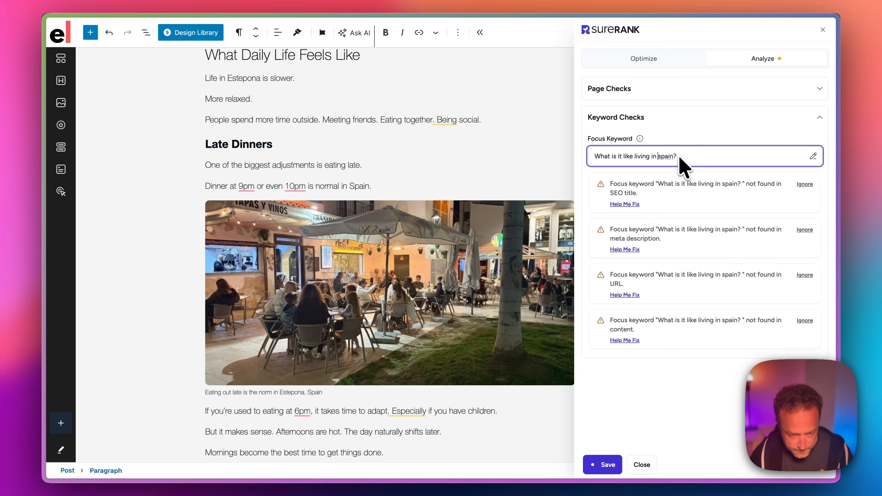
{"action": "type", "text": "Estepona,"}
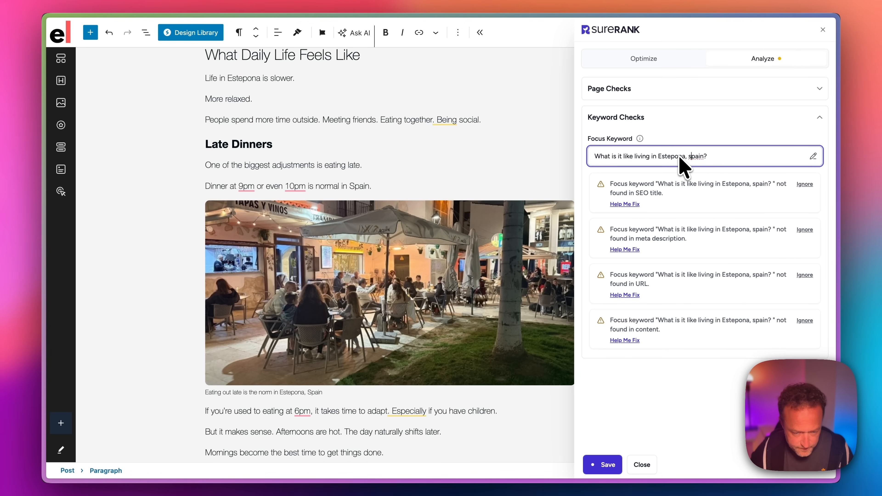
{"action": "key", "text": "Delete"}
{"action": "type", "text": "S"}
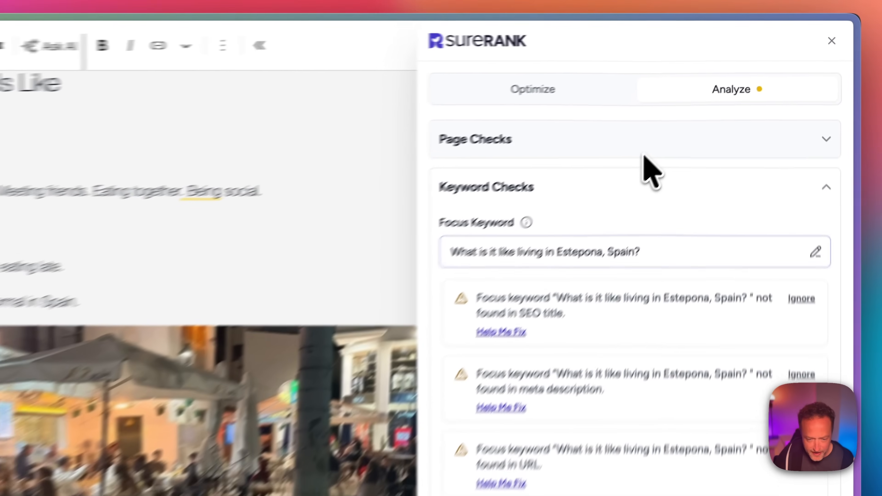
Compare the page checks with the keyword checks and examine where the post's opening content could use the focus keyword.
{"action": "left_click", "coordinate": [643, 153]}
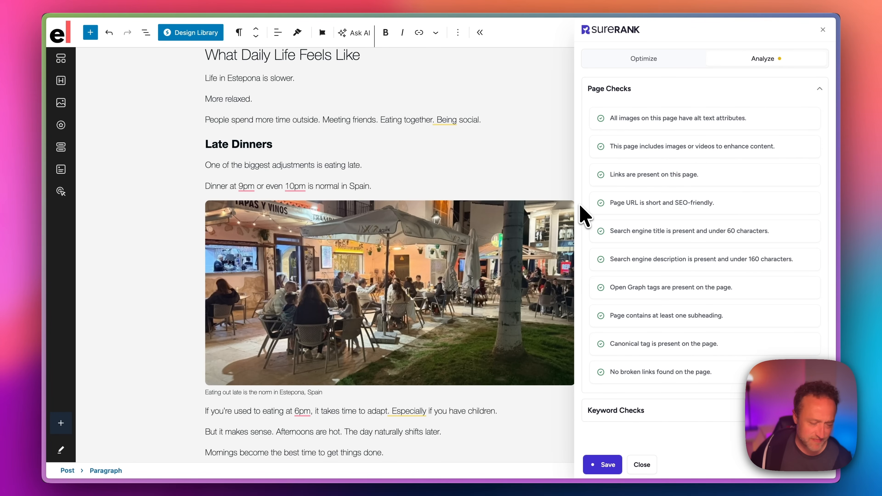
{"action": "left_click", "coordinate": [658, 410]}
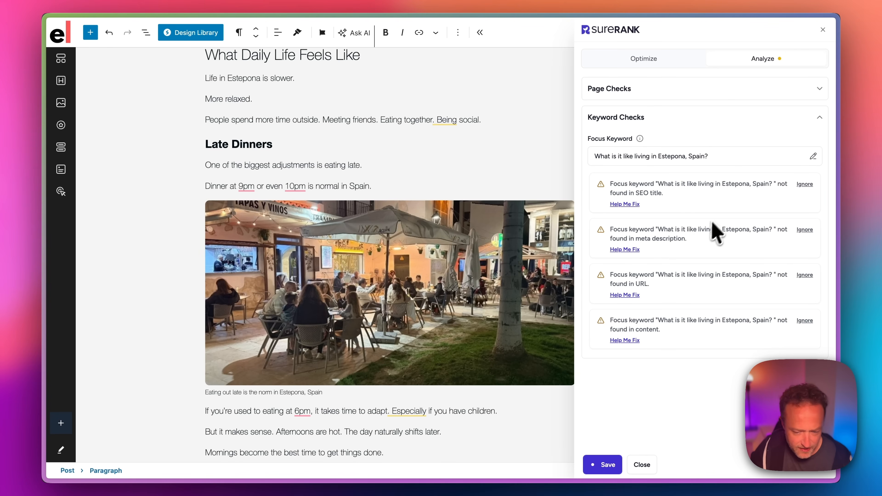
{"action": "scroll", "coordinate": [396, 330], "scroll_direction": "up", "scroll_amount": 10}
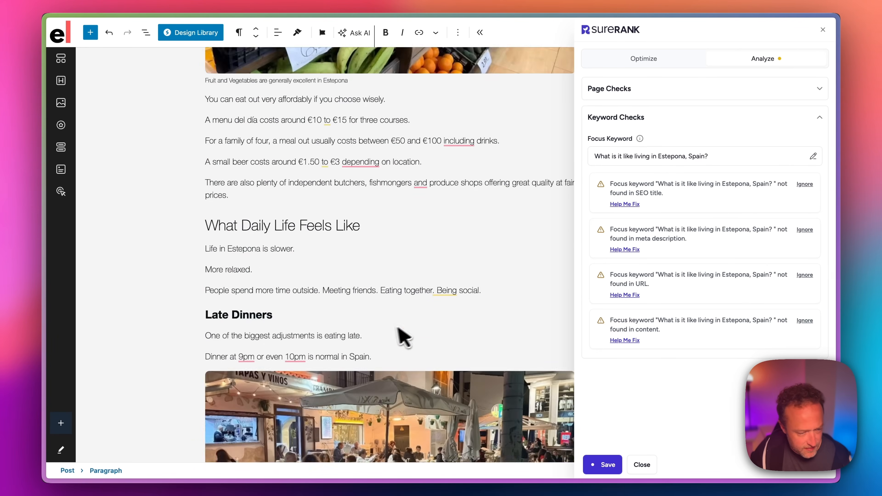
{"action": "scroll", "coordinate": [393, 334], "scroll_direction": "up", "scroll_amount": 10}
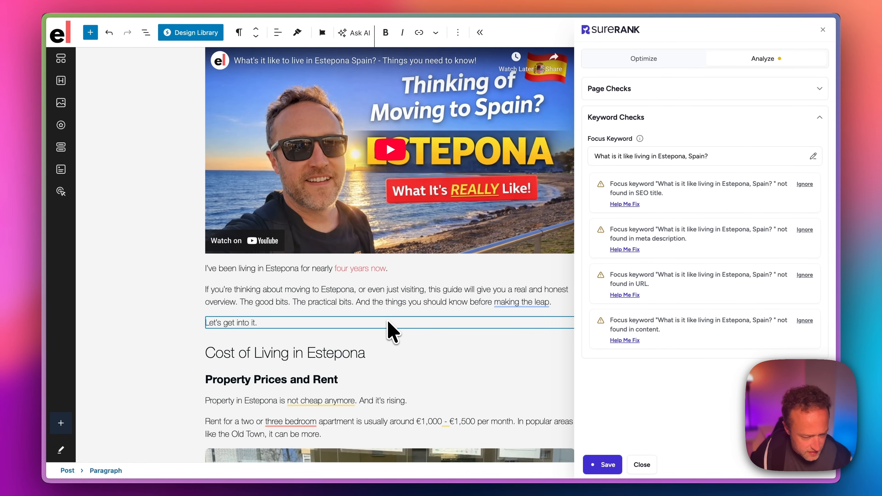
{"action": "scroll", "coordinate": [393, 333], "scroll_direction": "down", "scroll_amount": 8}
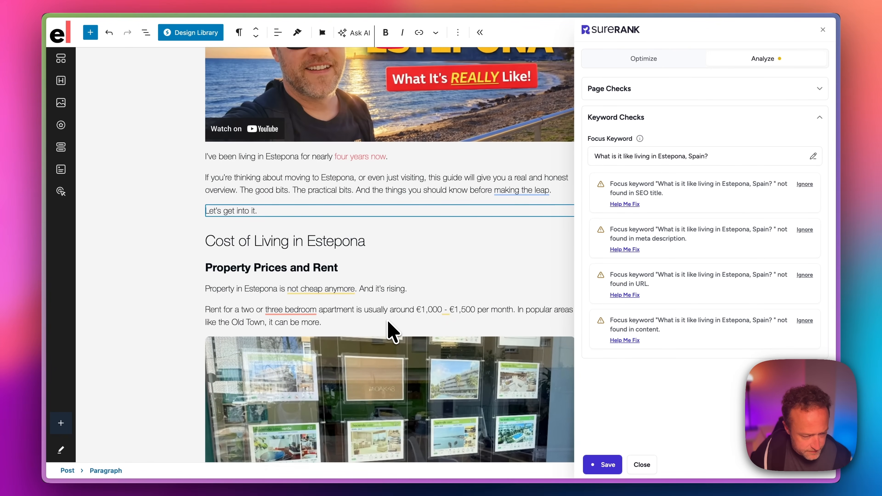
{"action": "scroll", "coordinate": [233, 207], "scroll_direction": "up", "scroll_amount": 6}
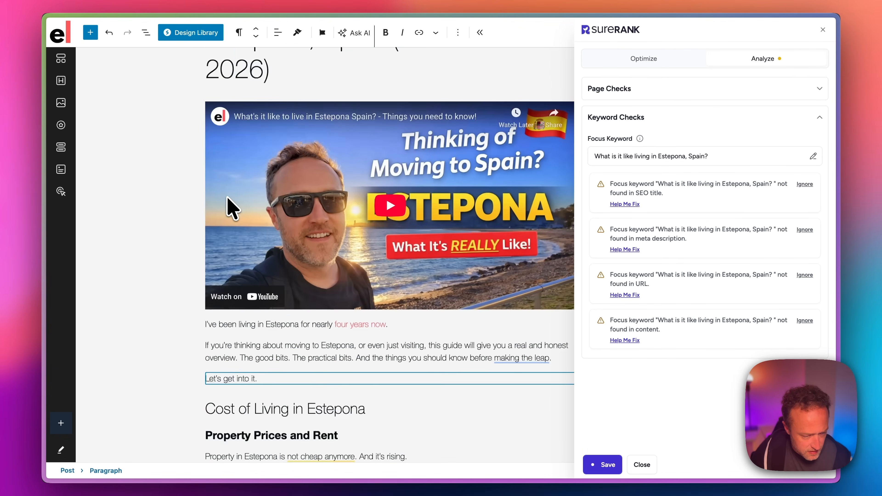
{"action": "scroll", "coordinate": [268, 117], "scroll_direction": "down", "scroll_amount": 6}
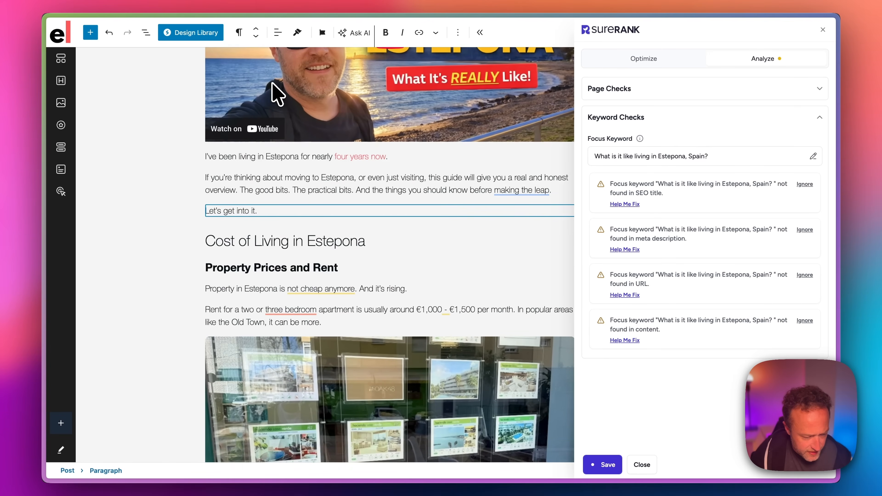
Insert a new paragraph above the post's opening sentence containing the focus keyword "What is it like living in Estepona, Spain?".
{"action": "left_click", "coordinate": [278, 245]}
{"action": "scroll", "coordinate": [278, 245], "scroll_direction": "up", "scroll_amount": 2}
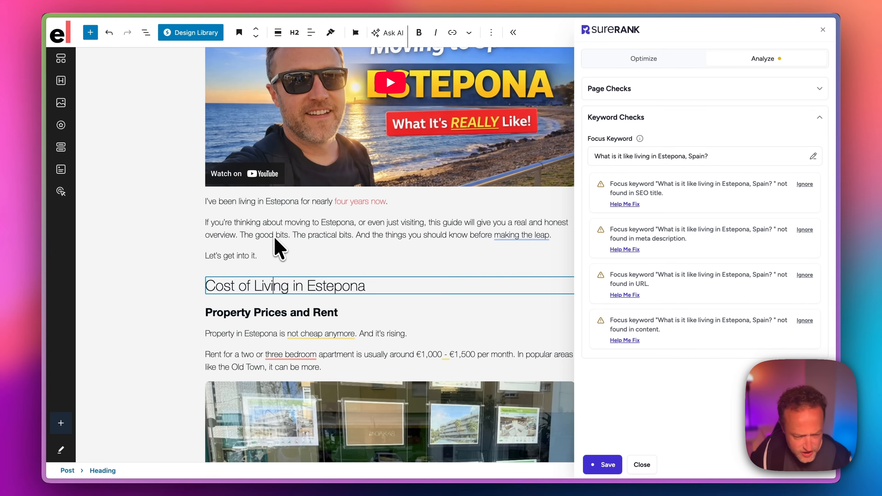
{"action": "scroll", "coordinate": [278, 245], "scroll_direction": "up", "scroll_amount": 2}
{"action": "key", "text": "Escape"}
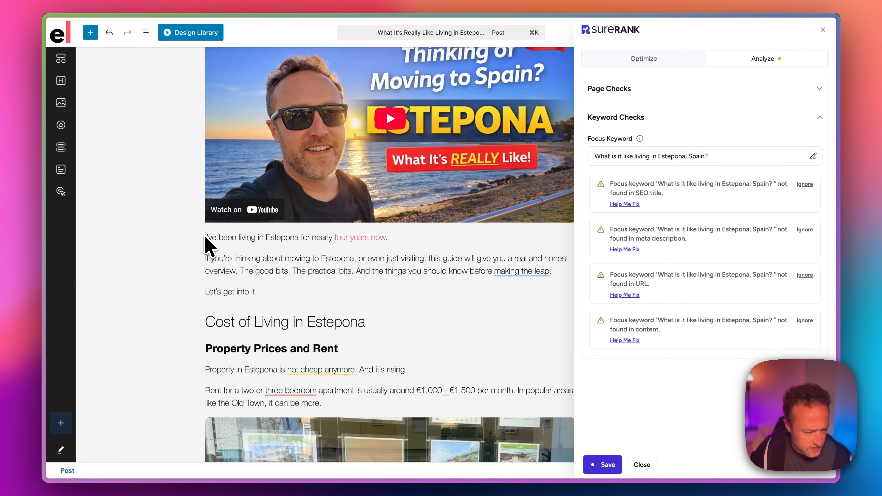
{"action": "left_click", "coordinate": [206, 238]}
{"action": "key", "text": "Return"}
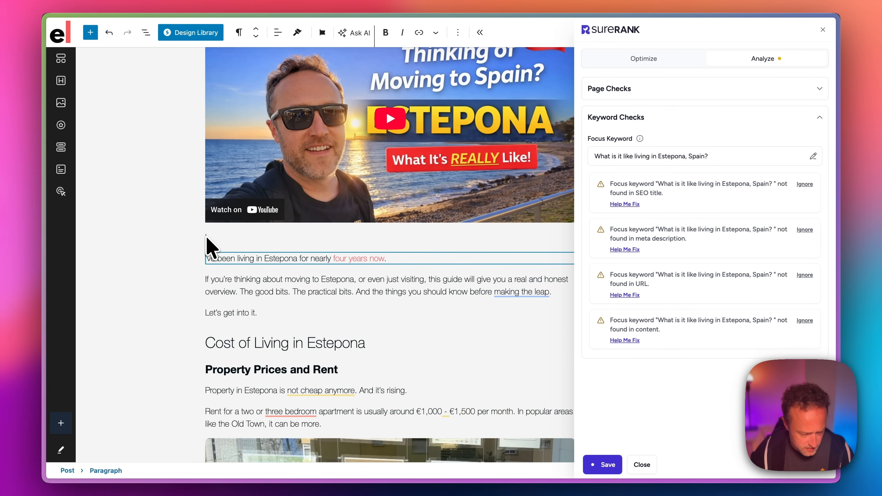
{"action": "key", "text": "BackSpace"}
{"action": "key", "text": "Return"}
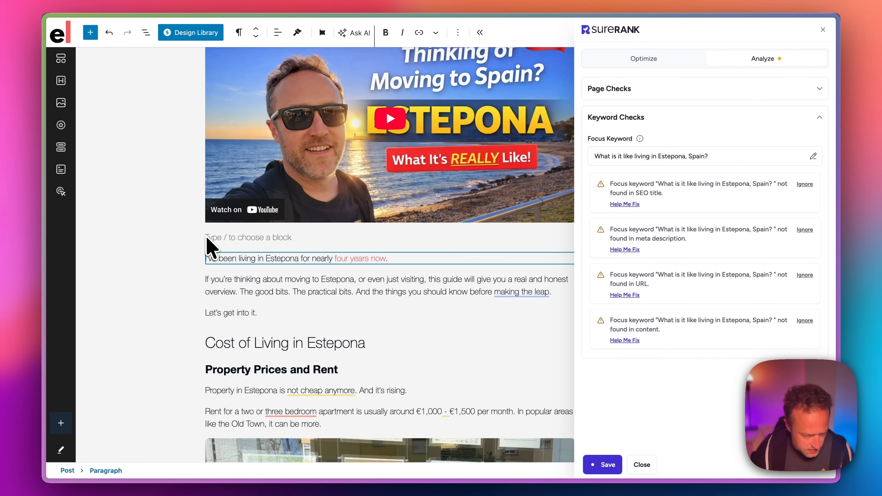
{"action": "type", "text": "What"}
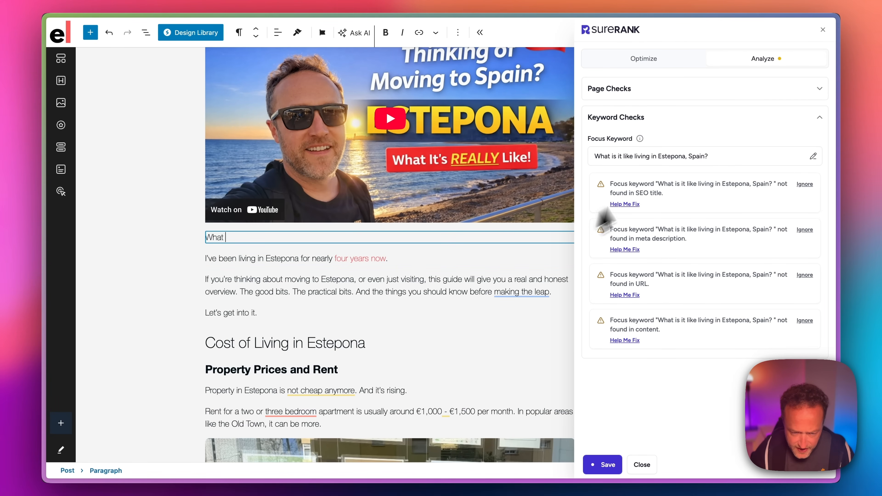
{"action": "triple_click", "coordinate": [667, 157]}
{"action": "key", "text": "ctrl+c"}
{"action": "double_click", "coordinate": [240, 239]}
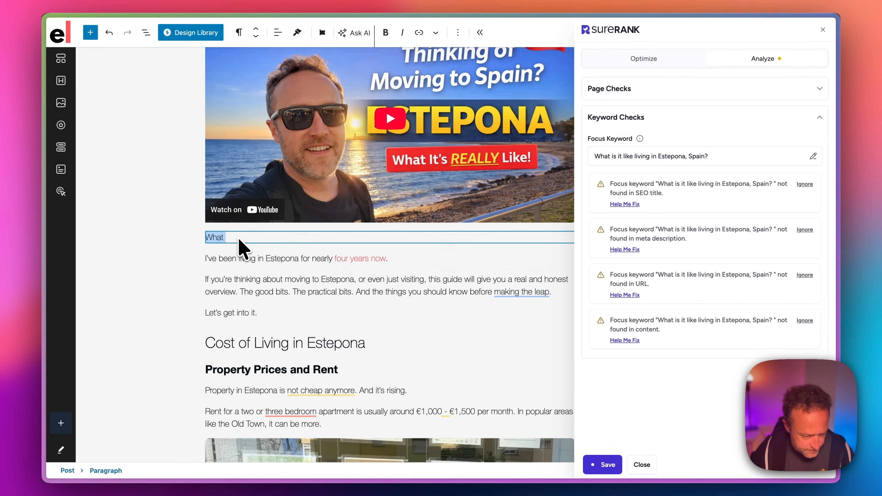
{"action": "key", "text": "ctrl+v"}
Convert the new keyword paragraph below the video into a heading and set its level to Heading 1.
{"action": "left_click_drag", "start_coordinate": [351, 240], "coordinate": [211, 240]}
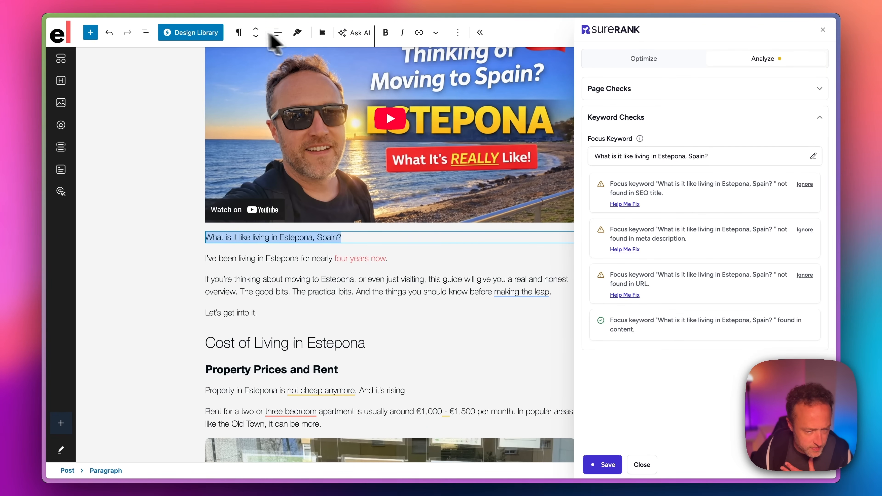
{"action": "left_click", "coordinate": [239, 33]}
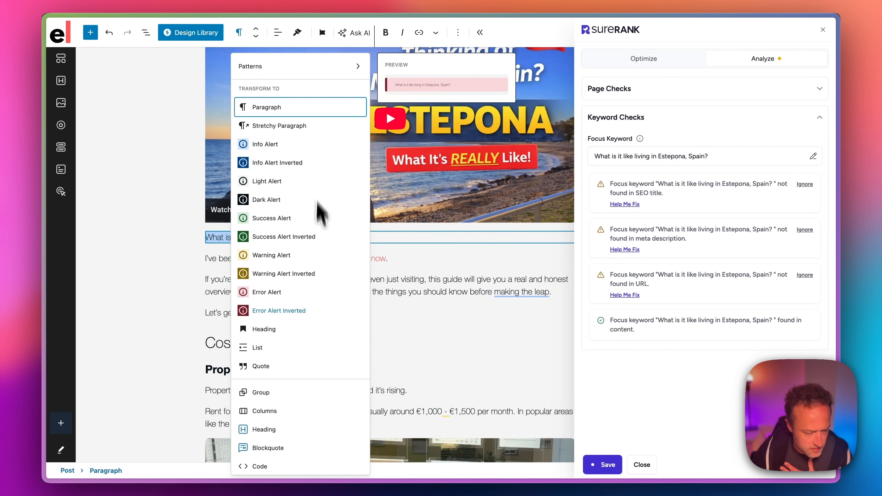
{"action": "left_click", "coordinate": [299, 330]}
{"action": "left_click", "coordinate": [294, 32]}
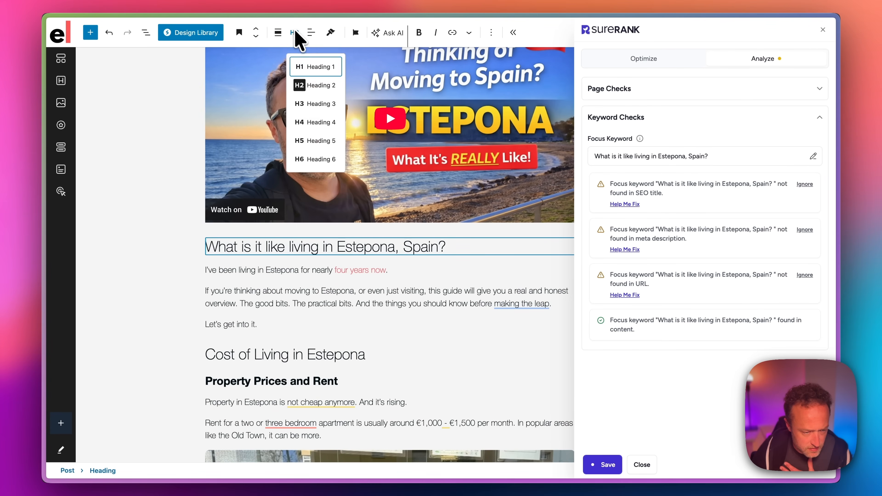
{"action": "left_click", "coordinate": [313, 66]}
Check the post title above the video and change the new keyword heading's level to Heading 2.
{"action": "scroll", "coordinate": [305, 244], "scroll_direction": "up", "scroll_amount": 4}
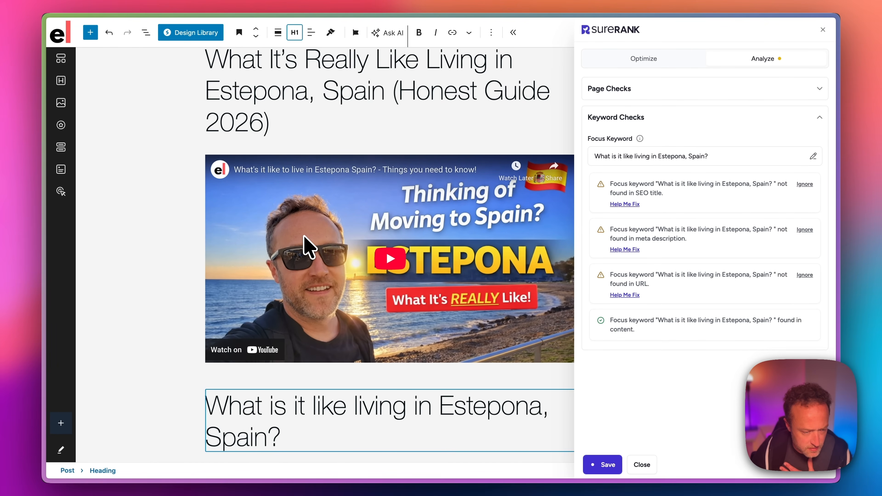
{"action": "scroll", "coordinate": [306, 245], "scroll_direction": "up", "scroll_amount": 1}
{"action": "left_click", "coordinate": [306, 245]}
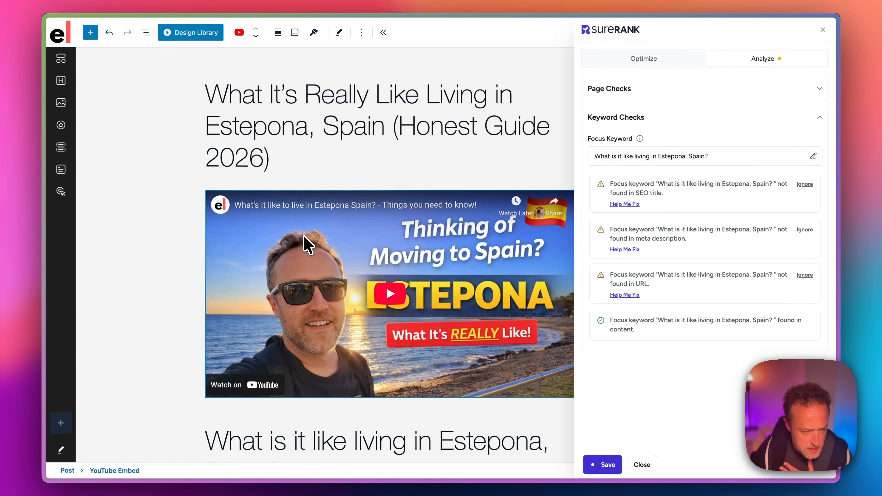
{"action": "left_click", "coordinate": [287, 164]}
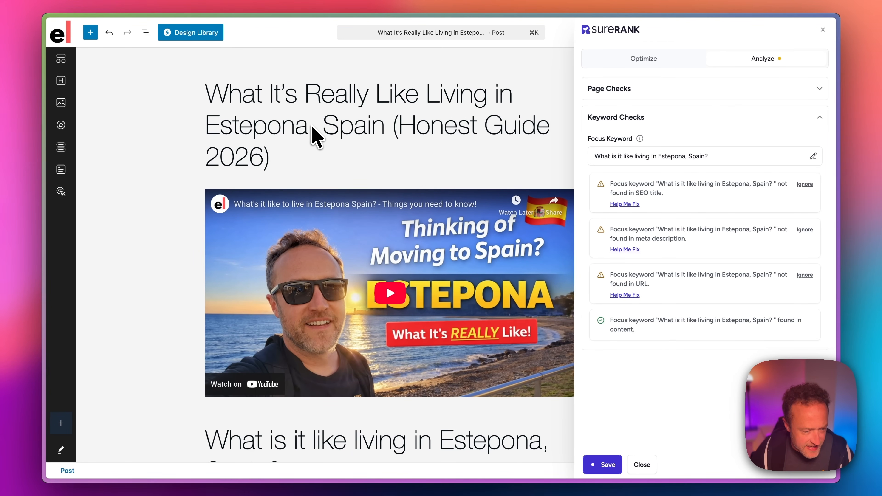
{"action": "scroll", "coordinate": [316, 137], "scroll_direction": "down", "scroll_amount": 5}
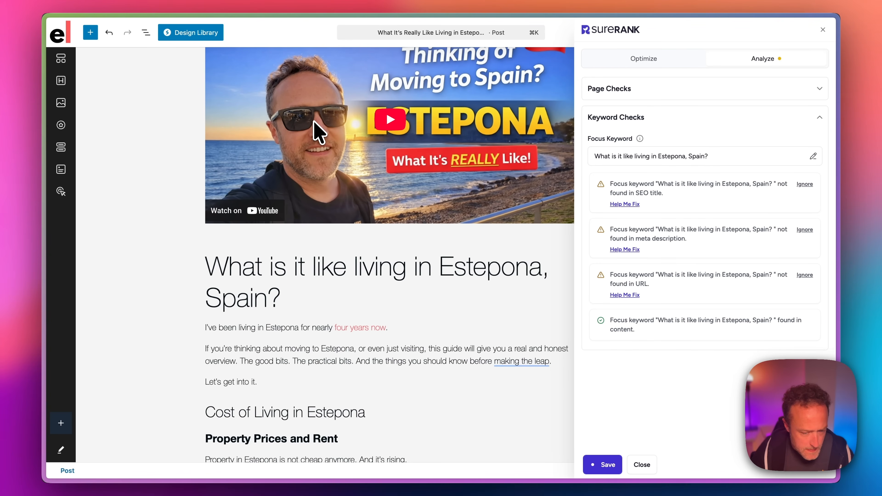
{"action": "left_click_drag", "start_coordinate": [299, 310], "coordinate": [208, 277]}
{"action": "left_click", "coordinate": [295, 33]}
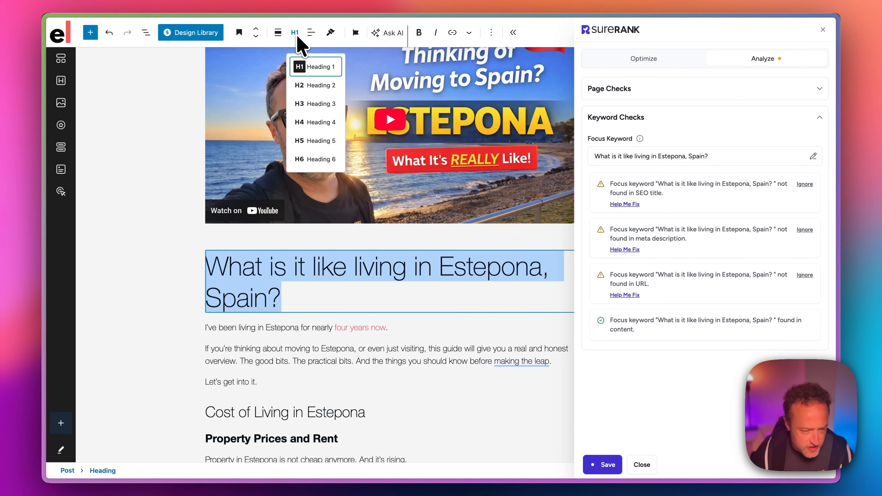
{"action": "left_click", "coordinate": [317, 86]}
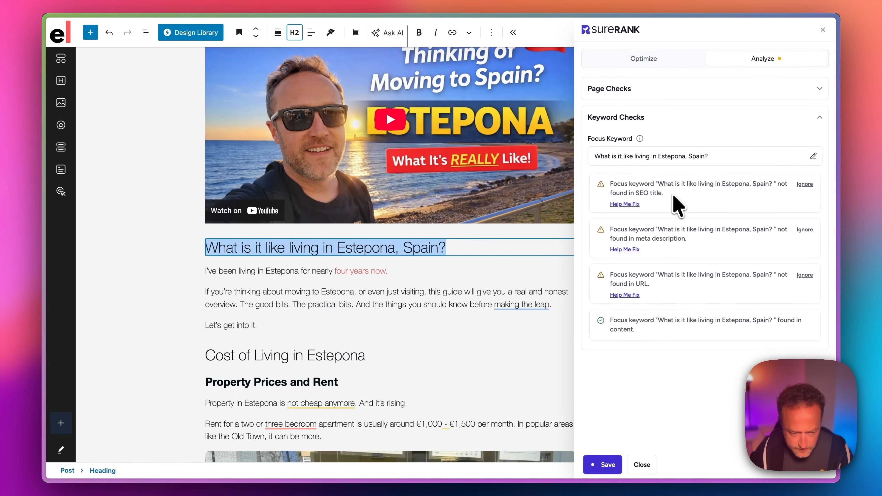
Remove the word "Really" from the post title so it reads "What It's Like Living in Estepona, Spain (Honest Guide 2026)".
{"action": "scroll", "coordinate": [542, 214], "scroll_direction": "up", "scroll_amount": 5}
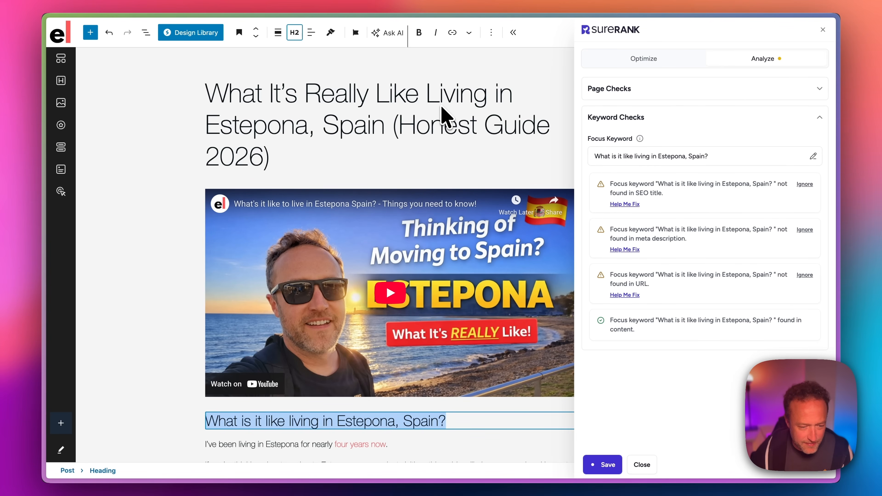
{"action": "left_click", "coordinate": [377, 95]}
{"action": "key", "text": "BackSpace"}
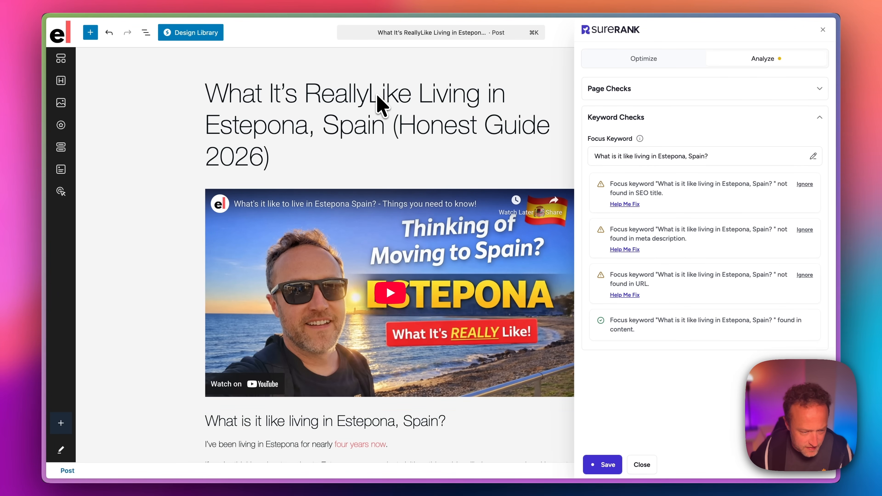
{"action": "key", "text": "BackSpace"}
{"action": "key", "text": "BackSpace"}
{"action": "key", "text": "BackSpace"}
{"action": "key", "text": "BackSpace"}
{"action": "key", "text": "BackSpace"}
{"action": "key", "text": "BackSpace"}
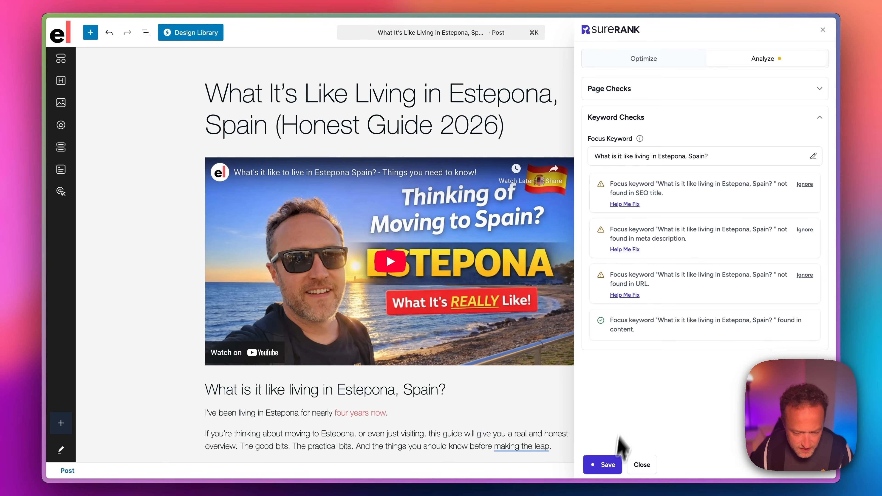
Save the SureRank settings, close them, and save the post with its shortened title.
{"action": "left_click", "coordinate": [609, 465]}
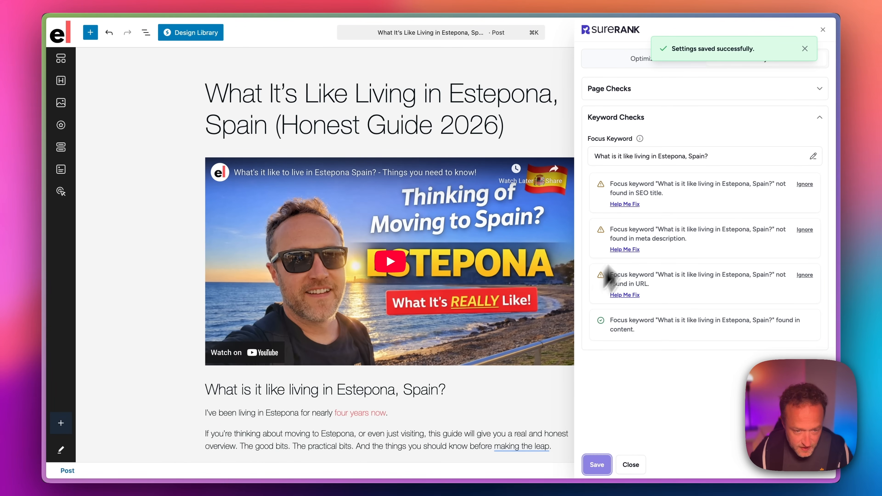
{"action": "left_click", "coordinate": [823, 30]}
{"action": "left_click", "coordinate": [797, 32]}
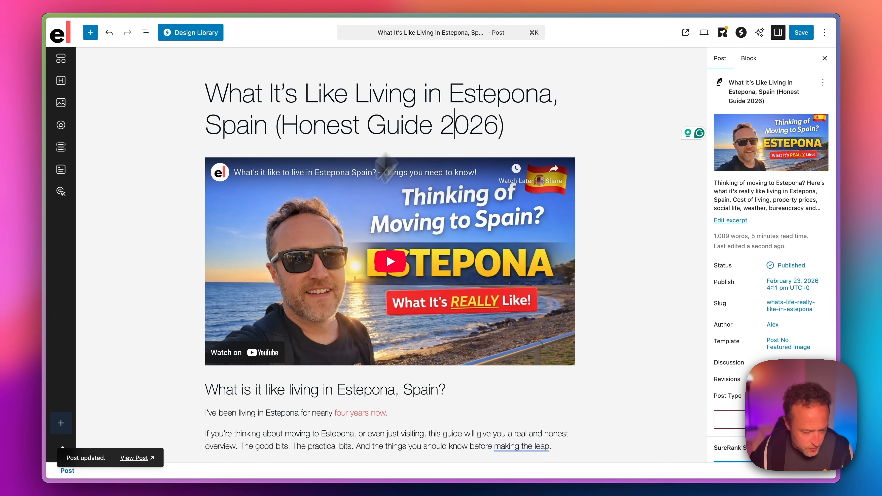
View the published post and inspect the title's HTML element with the browser's developer tools.
{"action": "left_click", "coordinate": [137, 459]}
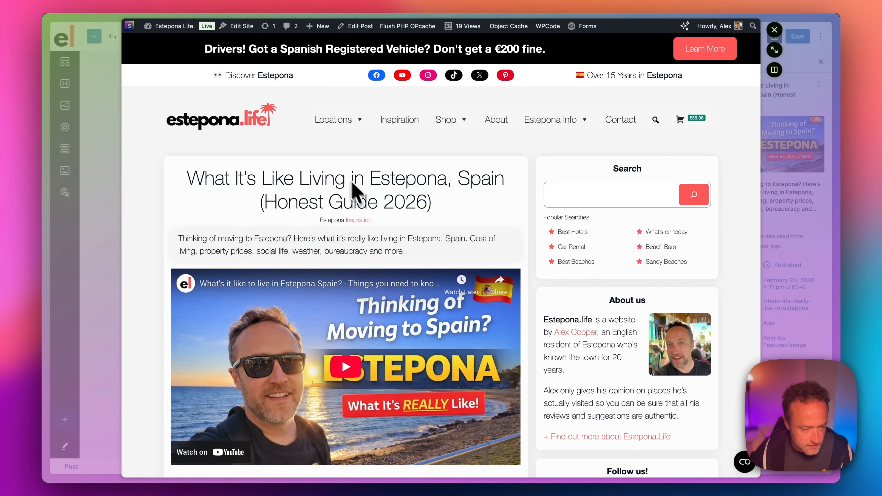
{"action": "right_click", "coordinate": [340, 163]}
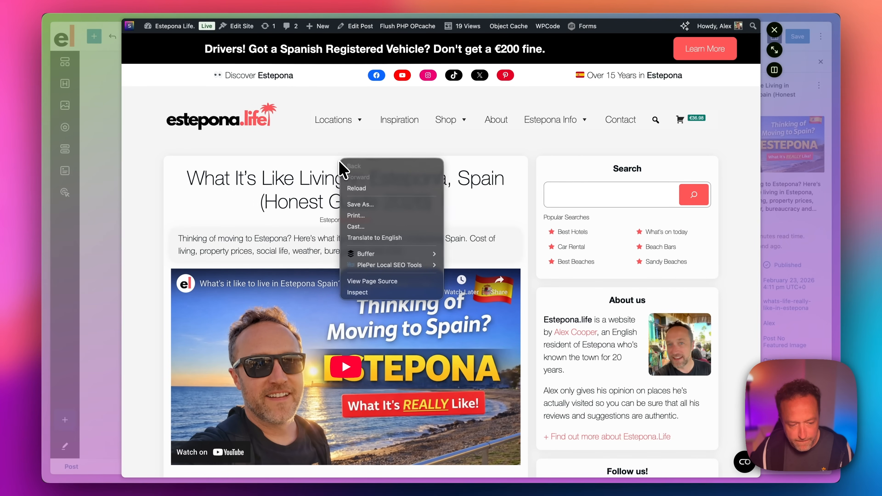
{"action": "left_click", "coordinate": [367, 293]}
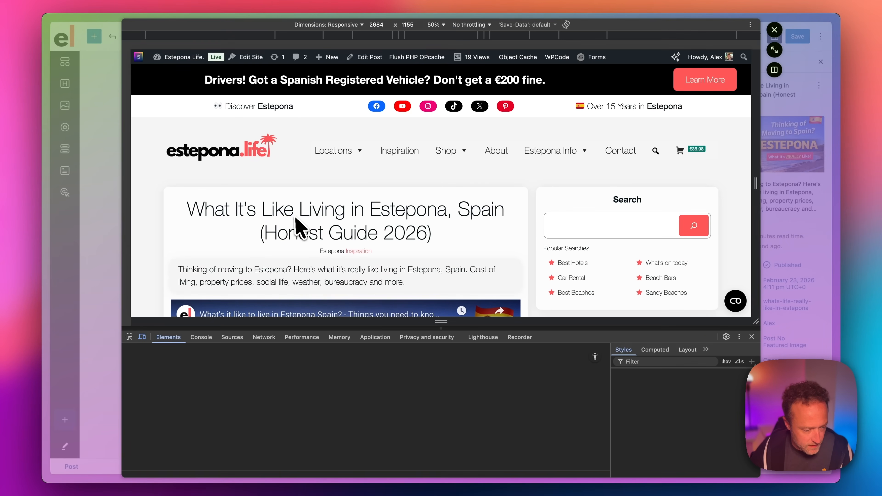
{"action": "left_click", "coordinate": [129, 337]}
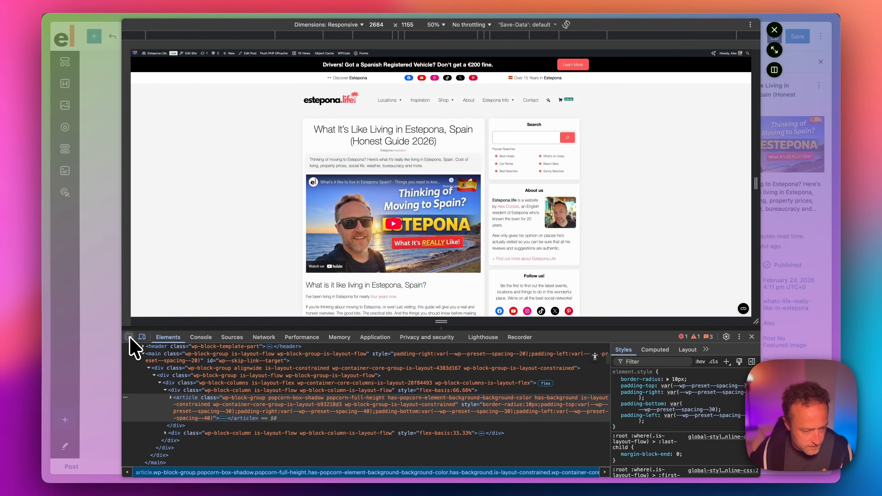
{"action": "left_click", "coordinate": [349, 137]}
{"action": "left_click", "coordinate": [752, 337]}
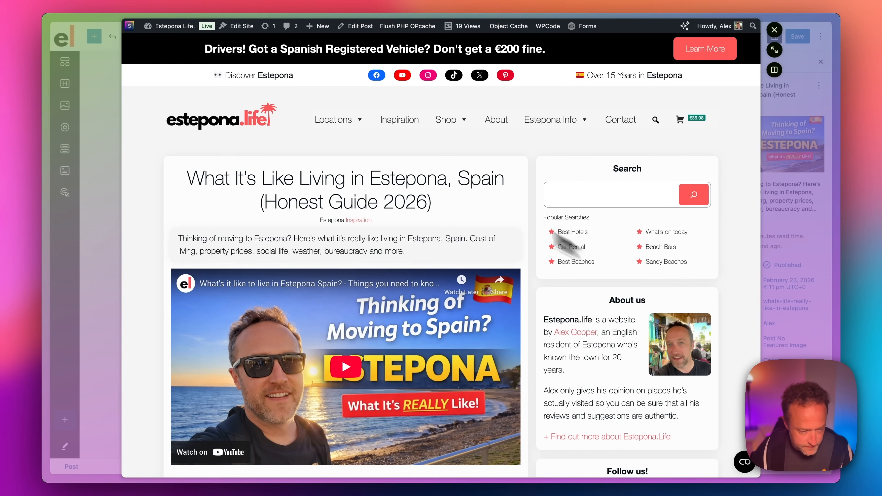
Compare the published post's title with the keyword heading below the video and close the preview.
{"action": "right_click", "coordinate": [280, 180]}
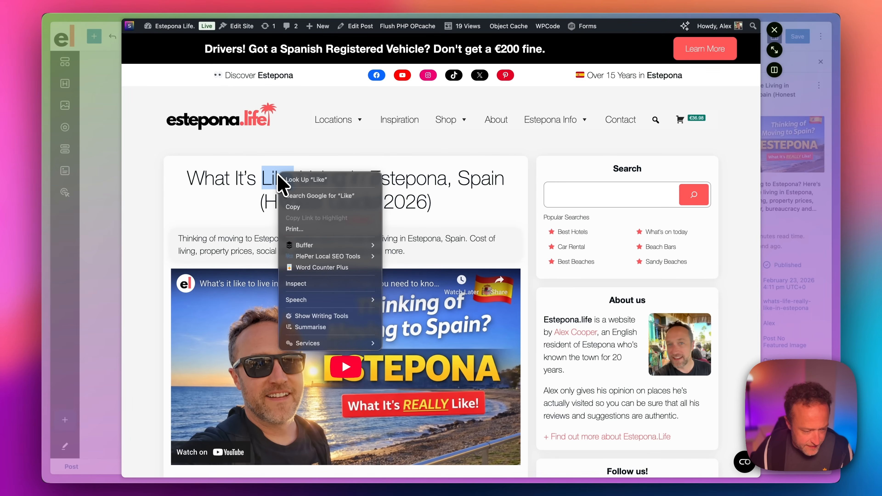
{"action": "left_click", "coordinate": [227, 250]}
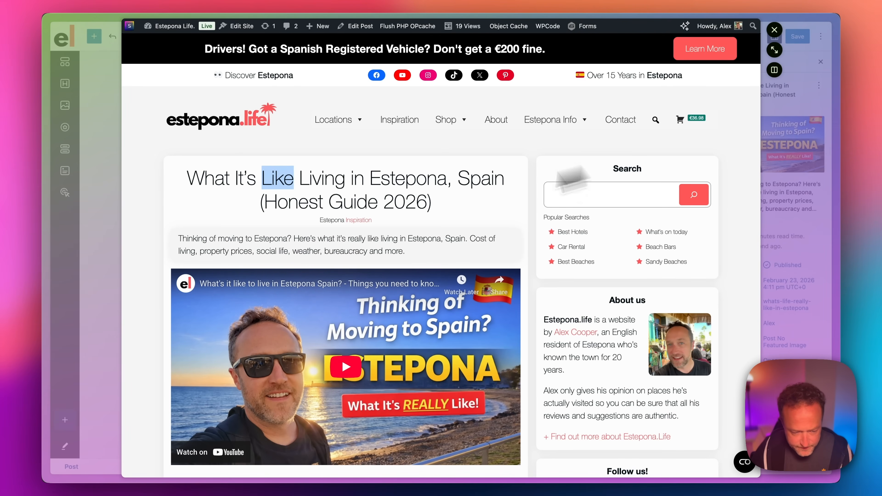
{"action": "scroll", "coordinate": [372, 233], "scroll_direction": "down", "scroll_amount": 5}
{"action": "scroll", "coordinate": [350, 321], "scroll_direction": "up", "scroll_amount": 2}
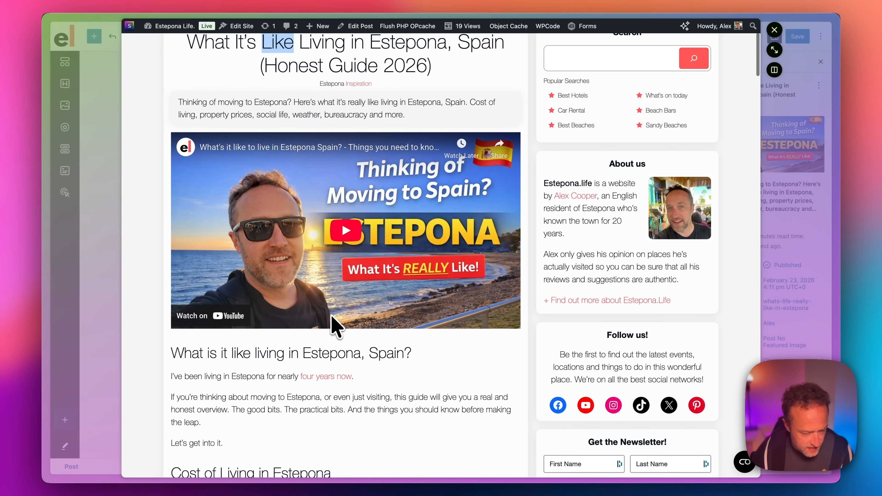
{"action": "scroll", "coordinate": [335, 327], "scroll_direction": "up", "scroll_amount": 1}
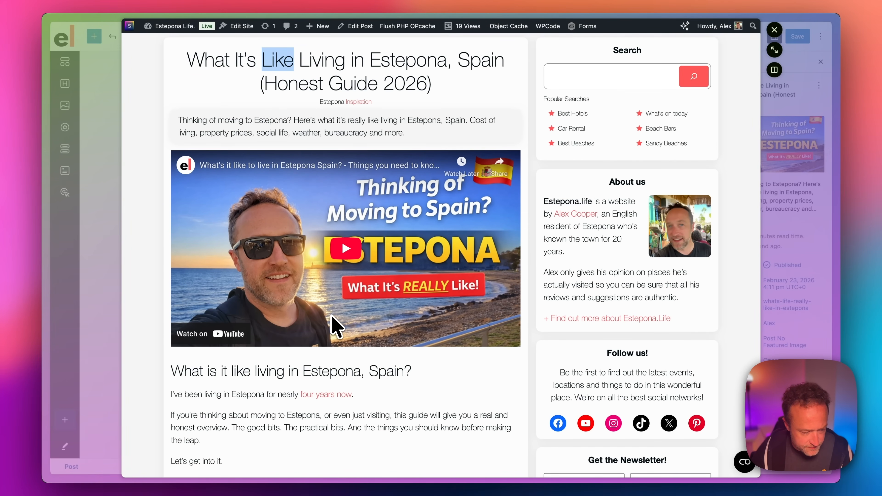
{"action": "scroll", "coordinate": [382, 278], "scroll_direction": "up", "scroll_amount": 2}
{"action": "left_click", "coordinate": [774, 30]}
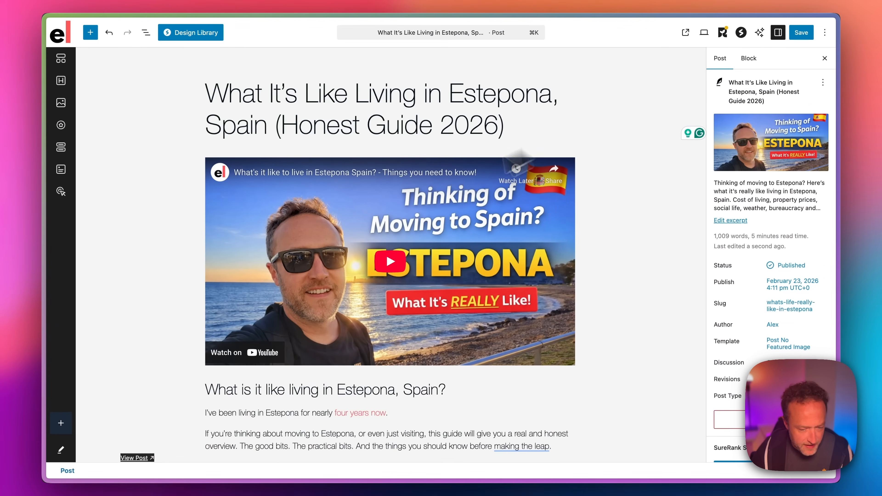
Open SureRank's search engine title and description settings for the post.
{"action": "scroll", "coordinate": [758, 153], "scroll_direction": "down", "scroll_amount": 6}
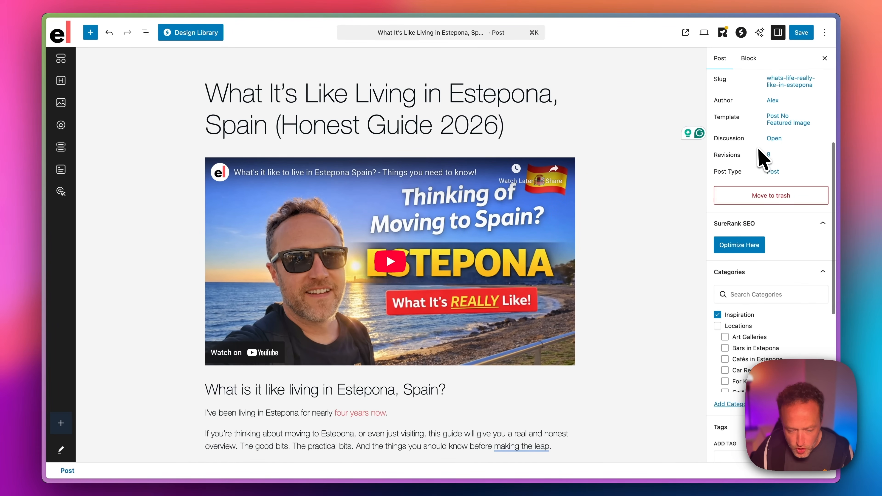
{"action": "left_click", "coordinate": [755, 244]}
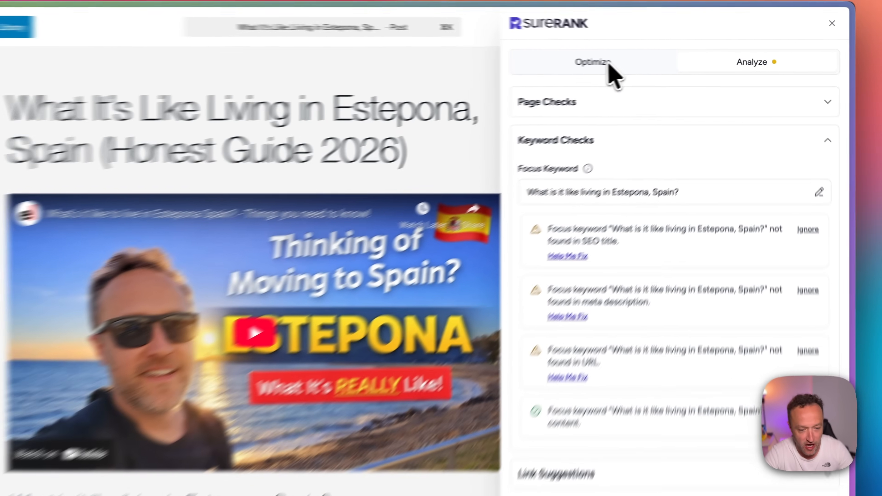
{"action": "left_click", "coordinate": [677, 64]}
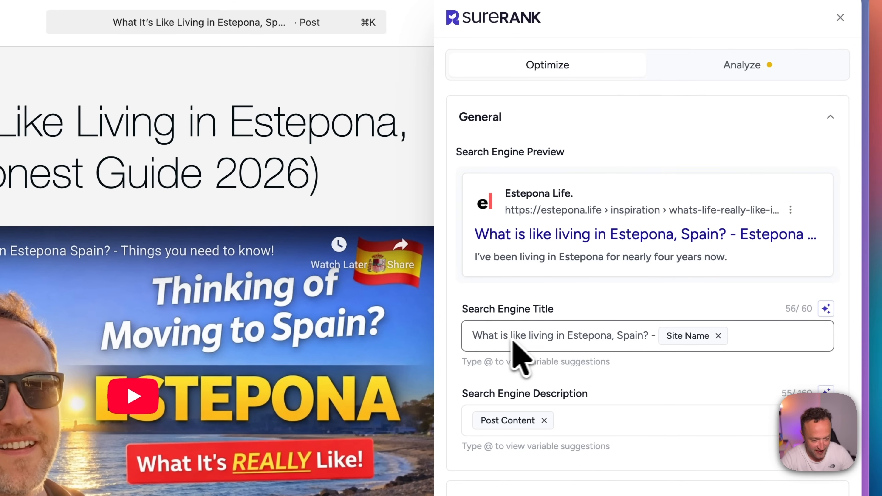
Change the search engine title's wording to "What it's like living in Estepona, Spain?" and save while checking the keyword results.
{"action": "left_click", "coordinate": [502, 336]}
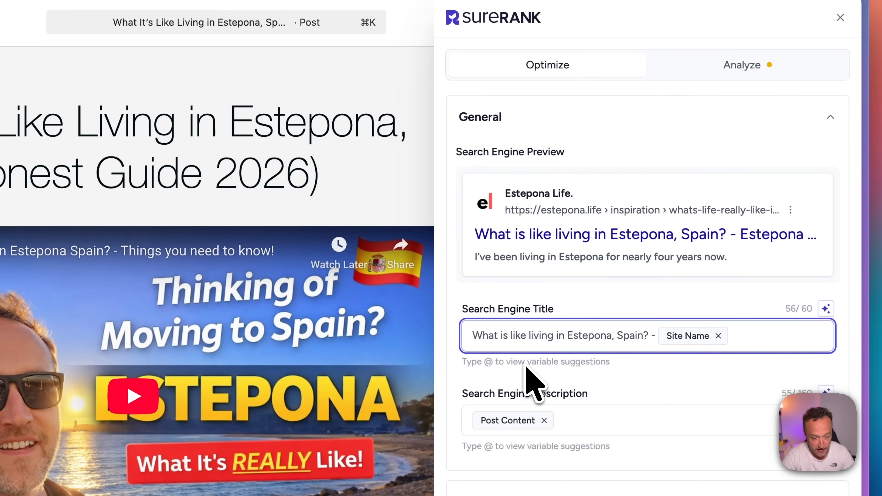
{"action": "key", "text": "BackSpace"}
{"action": "type", "text": "t's"}
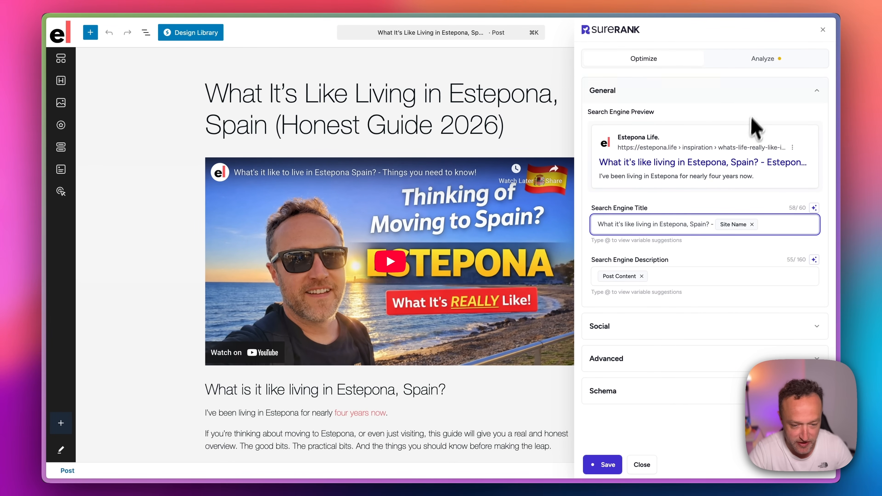
{"action": "left_click", "coordinate": [757, 60]}
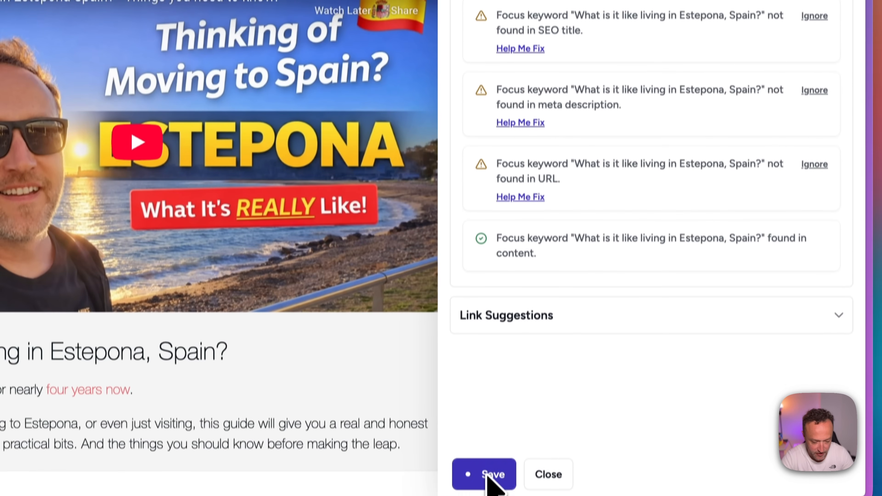
{"action": "left_click", "coordinate": [489, 476]}
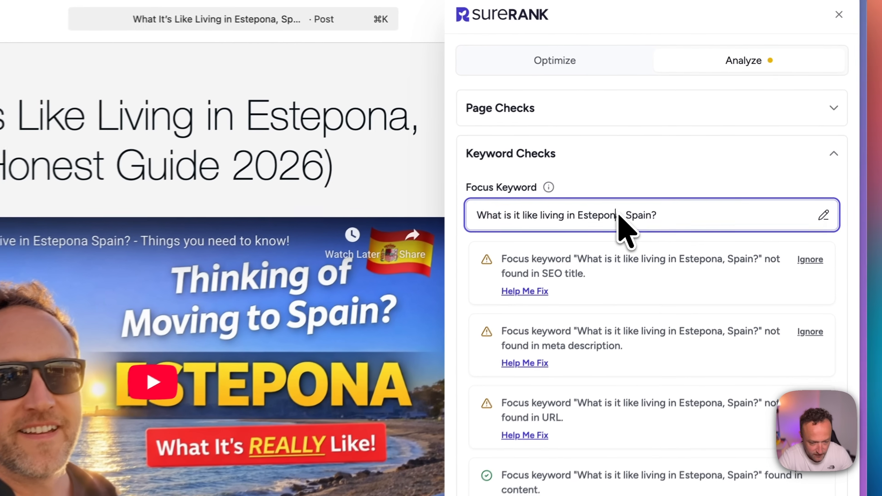
Replace the search engine title's text with the copied focus keyword "What is it like living in Estepona, Spain?" before the Site Name variable and save.
{"action": "triple_click", "coordinate": [685, 159]}
{"action": "key", "text": "super+c"}
{"action": "left_click", "coordinate": [548, 69]}
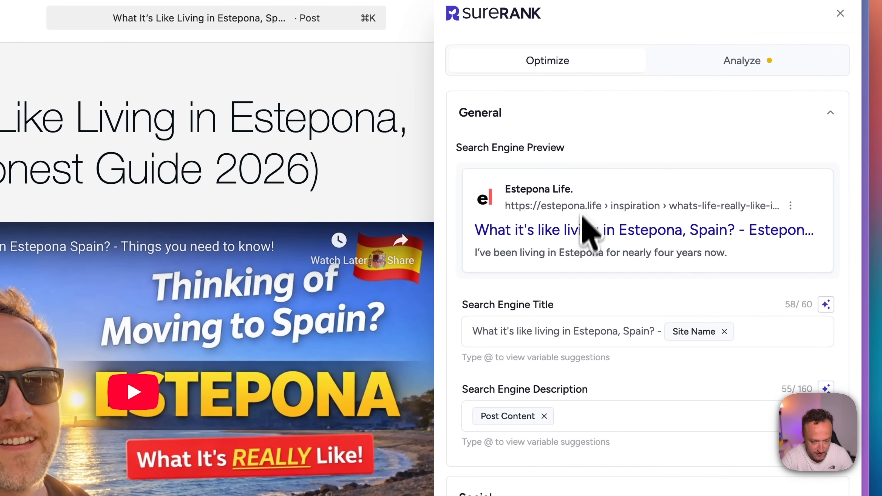
{"action": "left_click", "coordinate": [545, 333]}
{"action": "left_click_drag", "start_coordinate": [658, 332], "coordinate": [512, 332]}
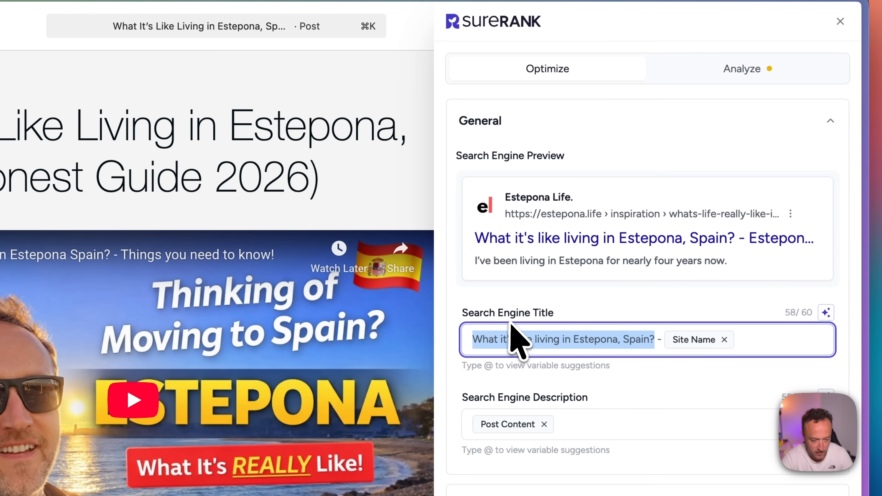
{"action": "key", "text": "super+v"}
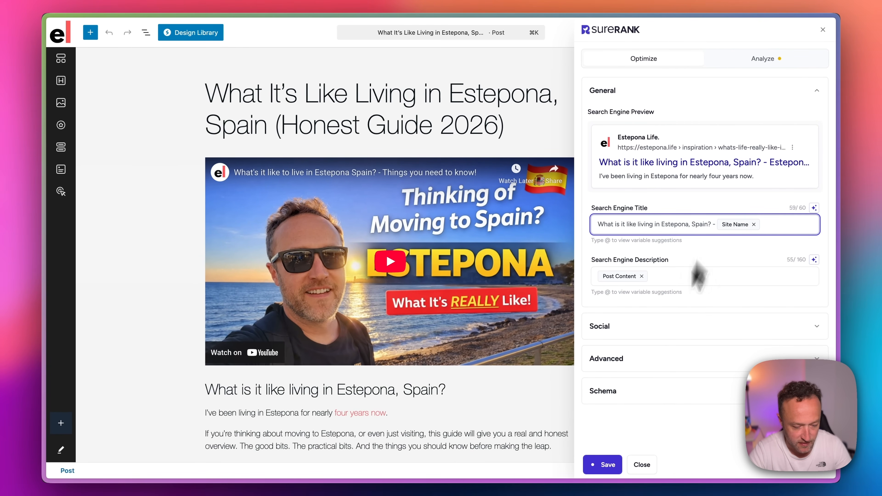
{"action": "left_click", "coordinate": [602, 465]}
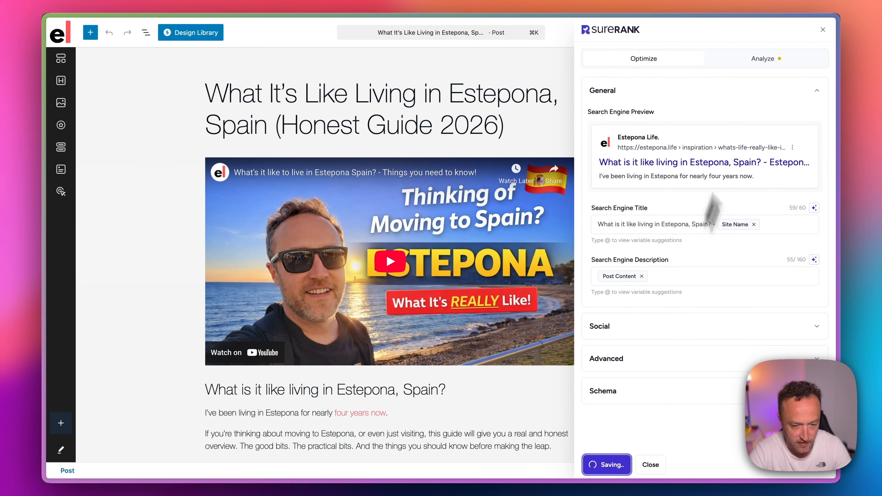
Ignore the focus keyword check for the SEO title, review the other keyword checks, and close the SureRank settings.
{"action": "left_click", "coordinate": [764, 65]}
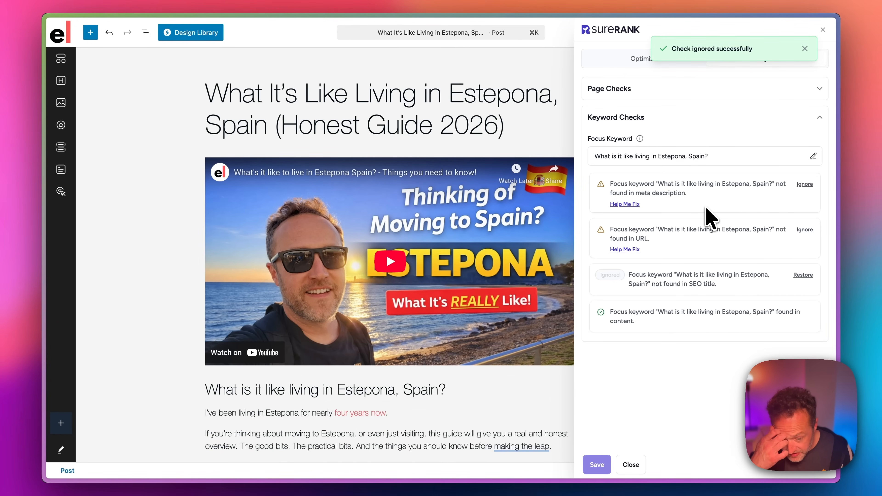
{"action": "mouse_move", "coordinate": [635, 205]}
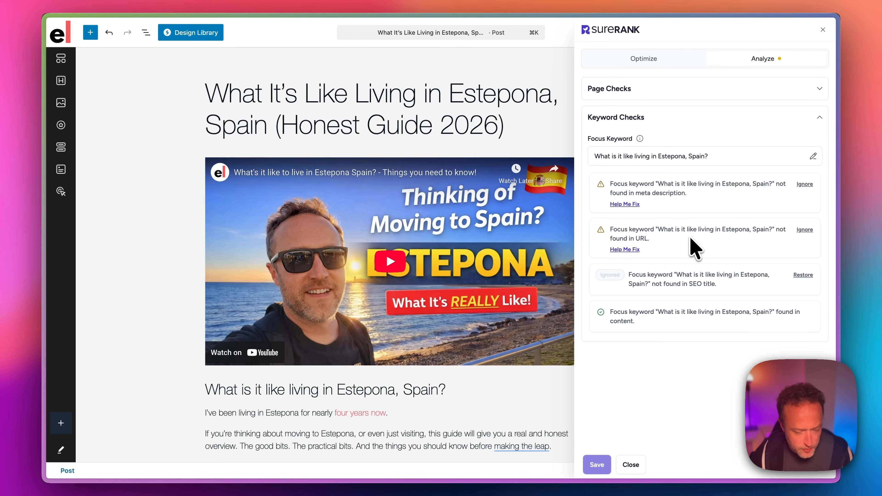
{"action": "left_click", "coordinate": [633, 465]}
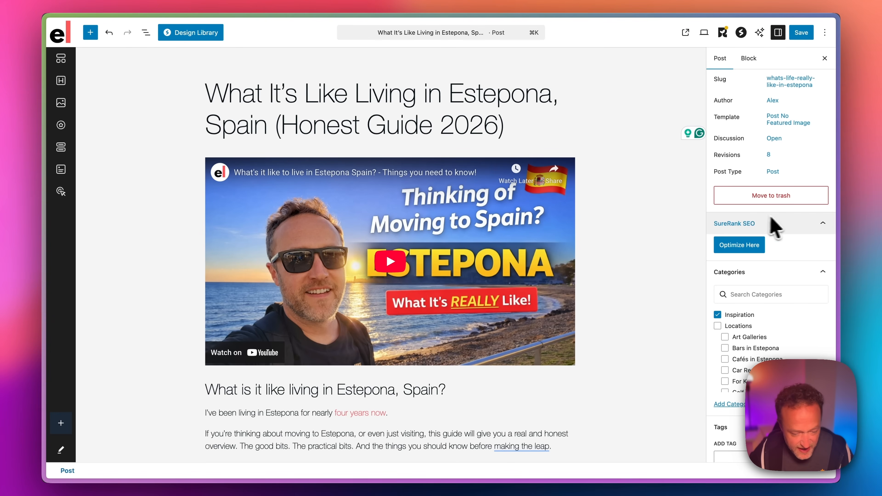
Check the post's custom permalink and slug settings and save the post.
{"action": "scroll", "coordinate": [581, 262], "scroll_direction": "down", "scroll_amount": 5}
{"action": "scroll", "coordinate": [748, 232], "scroll_direction": "down", "scroll_amount": 5}
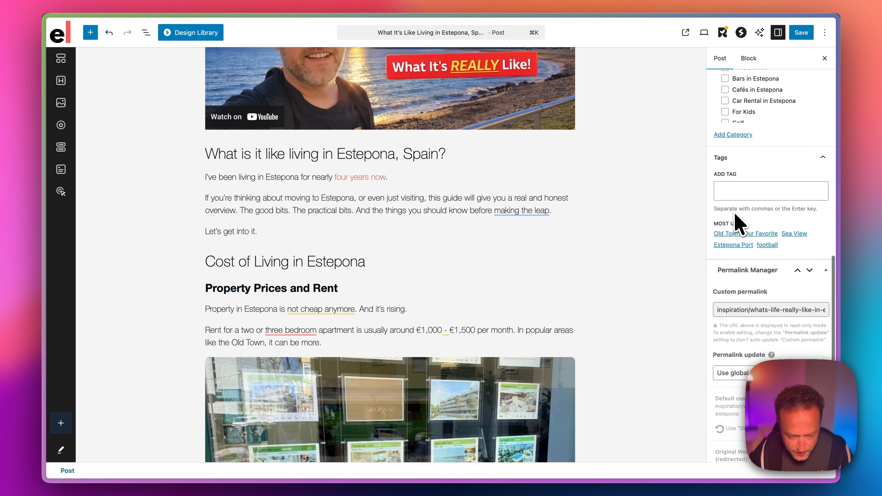
{"action": "scroll", "coordinate": [738, 224], "scroll_direction": "down", "scroll_amount": 3}
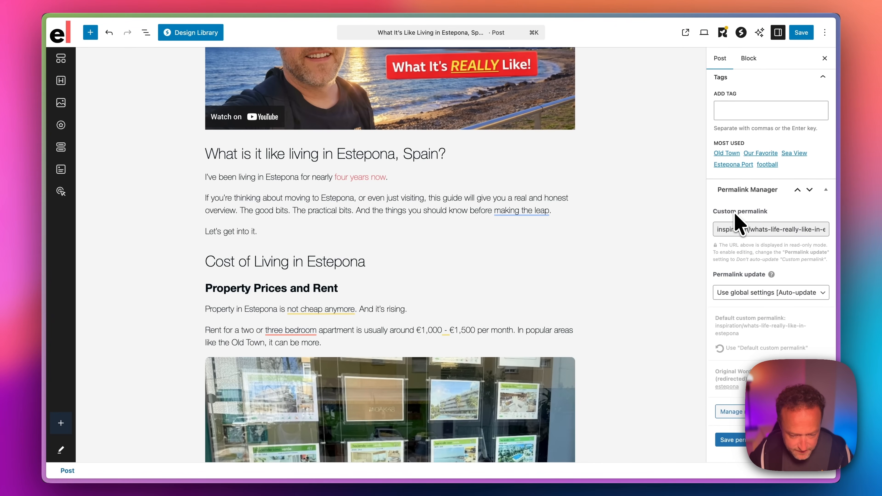
{"action": "scroll", "coordinate": [739, 222], "scroll_direction": "up", "scroll_amount": 8}
{"action": "scroll", "coordinate": [536, 250], "scroll_direction": "up", "scroll_amount": 8}
{"action": "scroll", "coordinate": [537, 250], "scroll_direction": "down", "scroll_amount": 2}
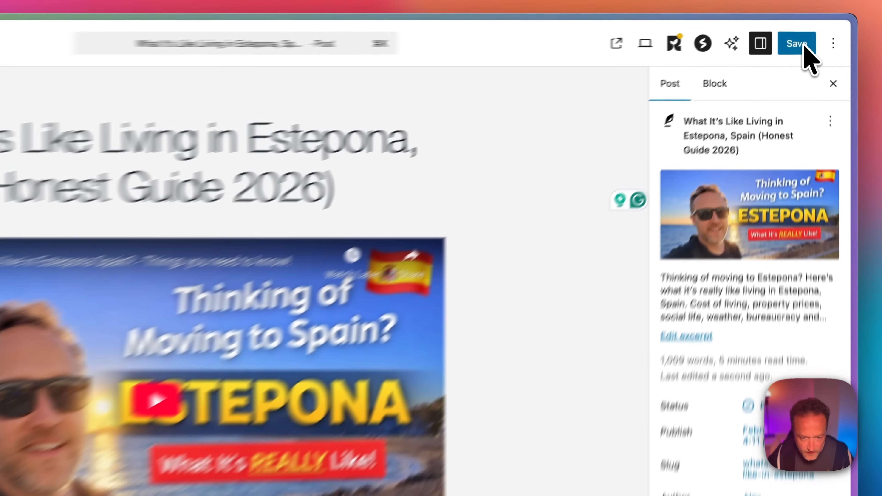
{"action": "left_click", "coordinate": [805, 48]}
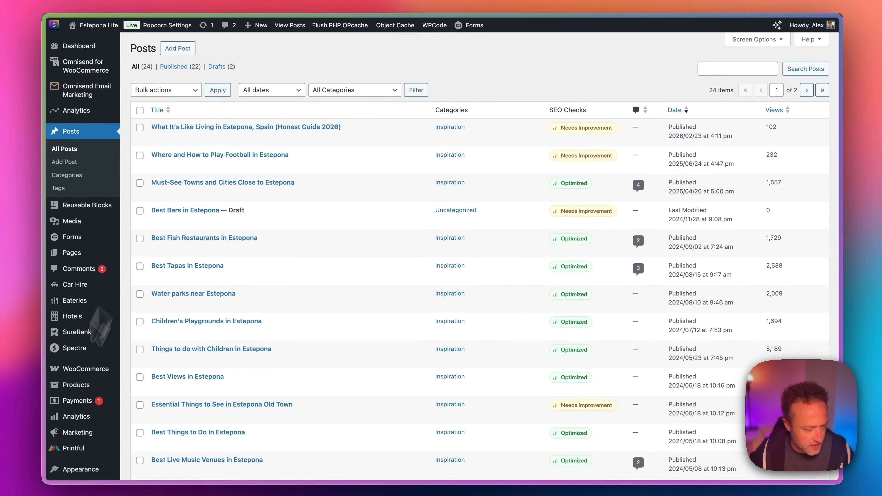
Activate the SureRank Business plugin in the installed plugins list.
{"action": "mouse_move", "coordinate": [148, 321]}
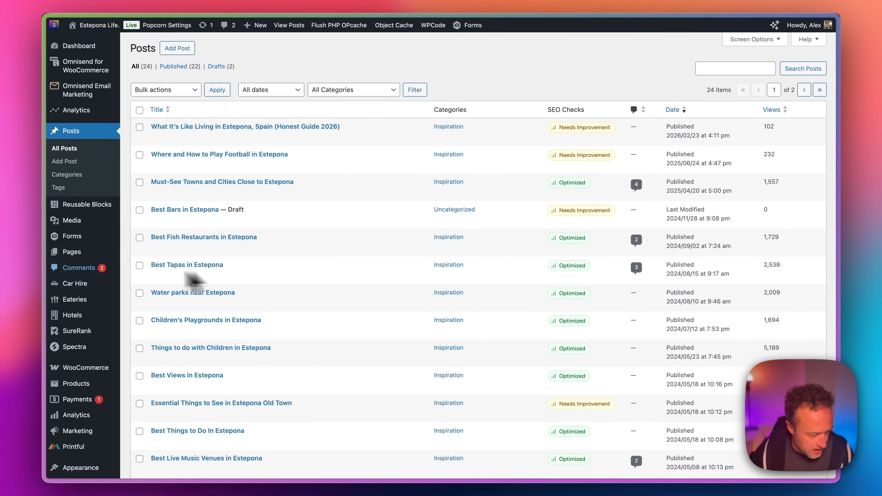
{"action": "scroll", "coordinate": [157, 278], "scroll_direction": "down", "scroll_amount": 3}
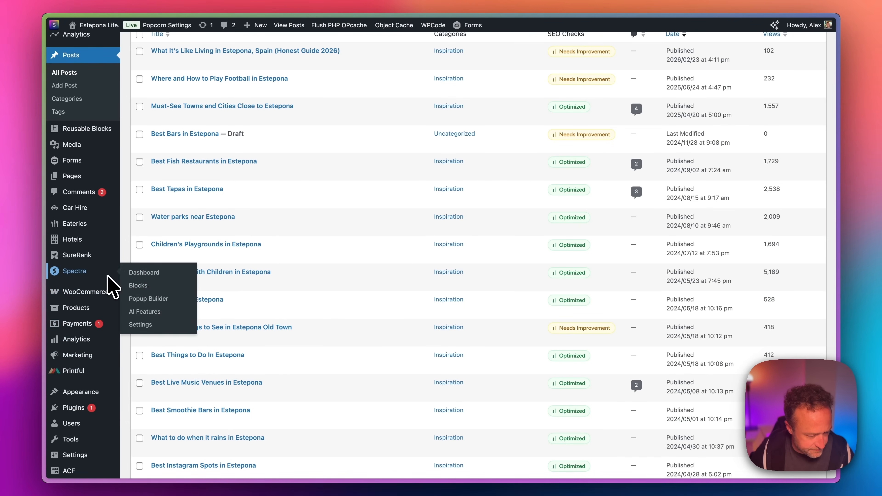
{"action": "mouse_move", "coordinate": [93, 408]}
{"action": "left_click", "coordinate": [158, 409]}
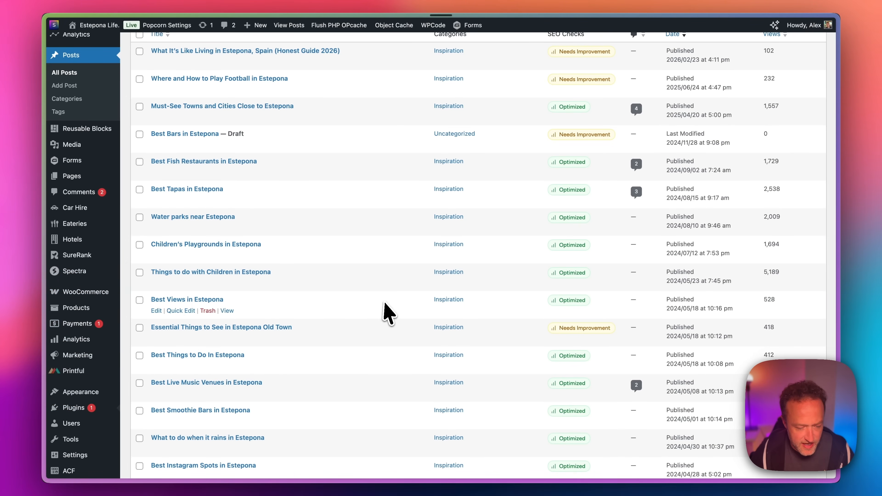
{"action": "scroll", "coordinate": [391, 313], "scroll_direction": "down", "scroll_amount": 20}
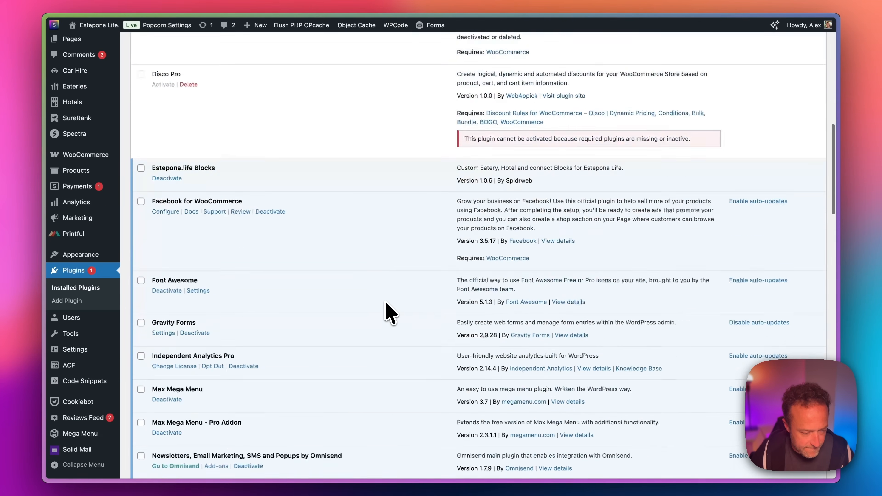
{"action": "scroll", "coordinate": [390, 313], "scroll_direction": "down", "scroll_amount": 8}
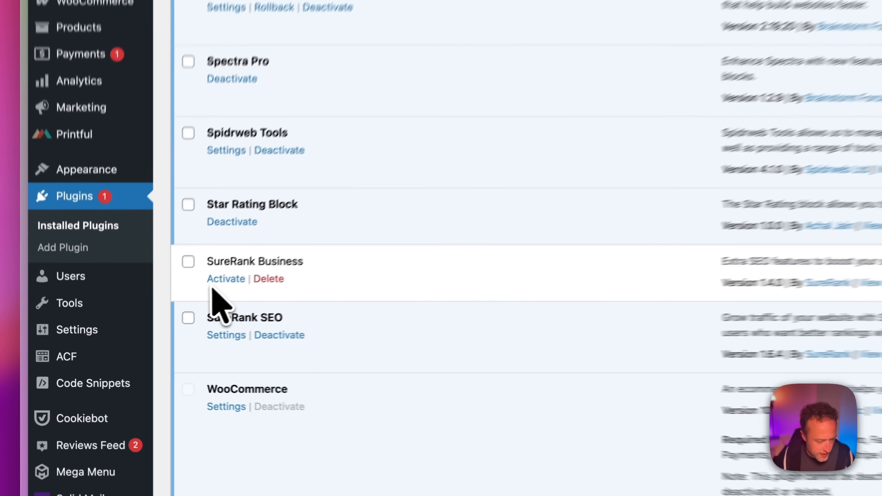
{"action": "left_click", "coordinate": [226, 279]}
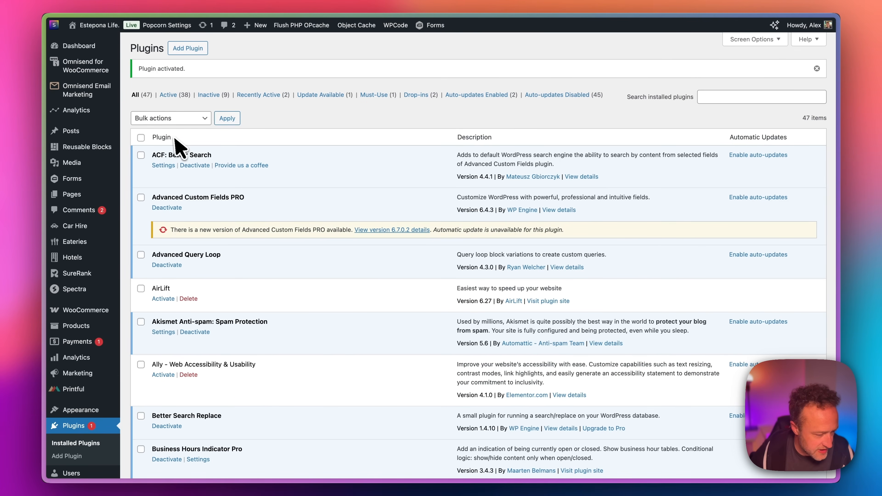
Generate AI descriptions for the missing homepage description in SureRank's Site SEO Audit and apply the one starting "Estepona Life provides a detailed guide".
{"action": "mouse_move", "coordinate": [119, 279]}
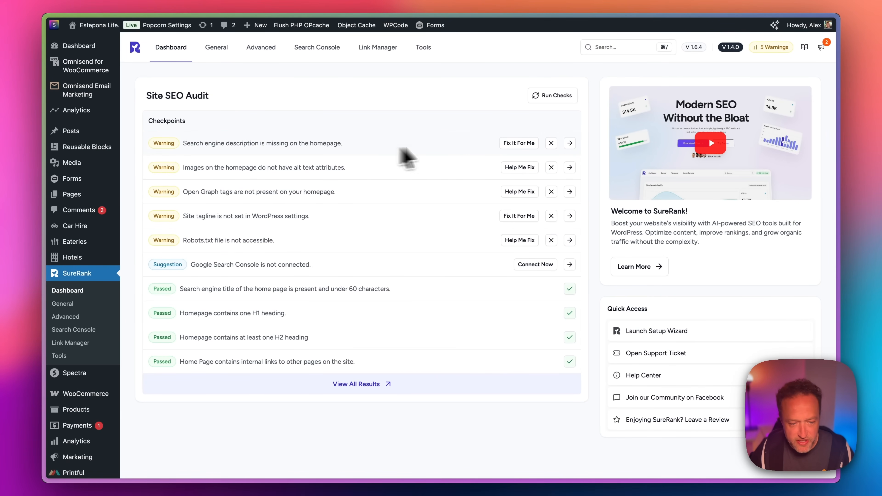
{"action": "left_click", "coordinate": [519, 144]}
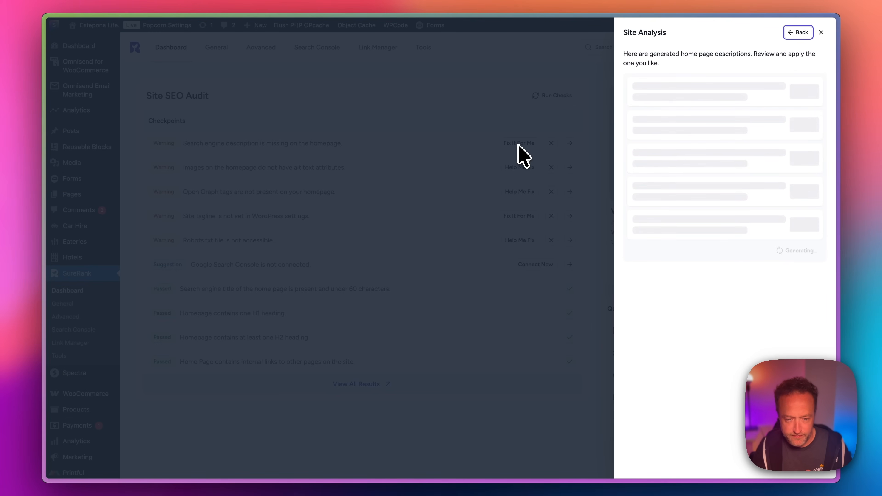
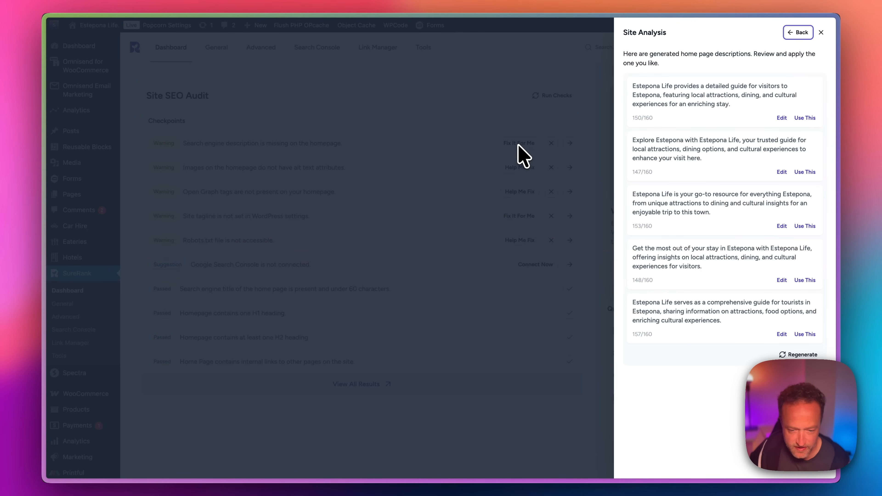
{"action": "left_click", "coordinate": [807, 117]}
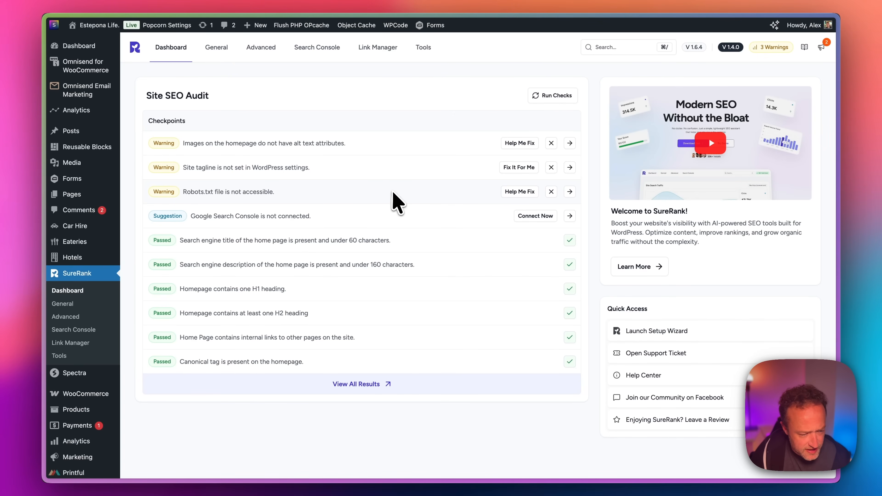
Read the help article for the Robots.txt accessibility warning through its re-run step and close it.
{"action": "left_click", "coordinate": [520, 191]}
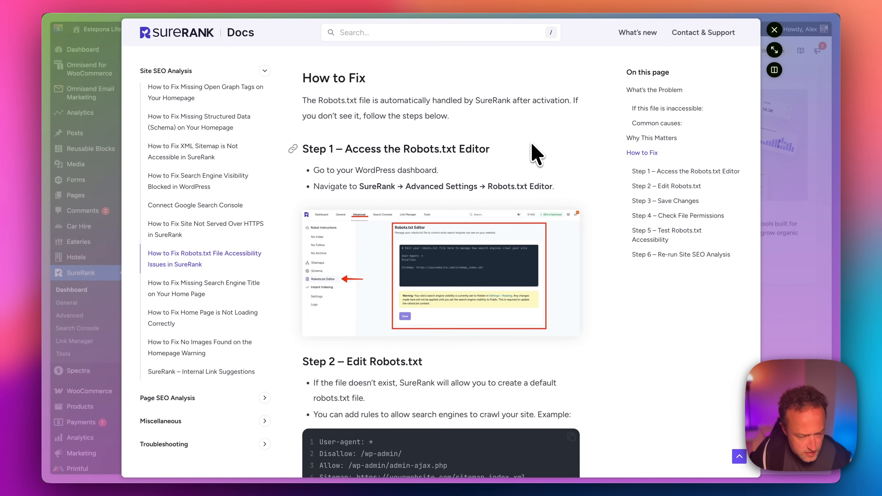
{"action": "scroll", "coordinate": [537, 153], "scroll_direction": "down", "scroll_amount": 1}
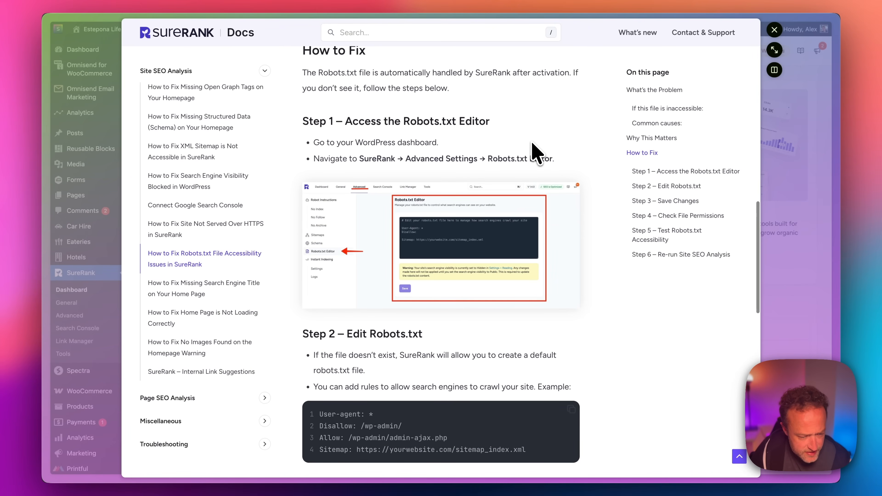
{"action": "scroll", "coordinate": [537, 153], "scroll_direction": "down", "scroll_amount": 5}
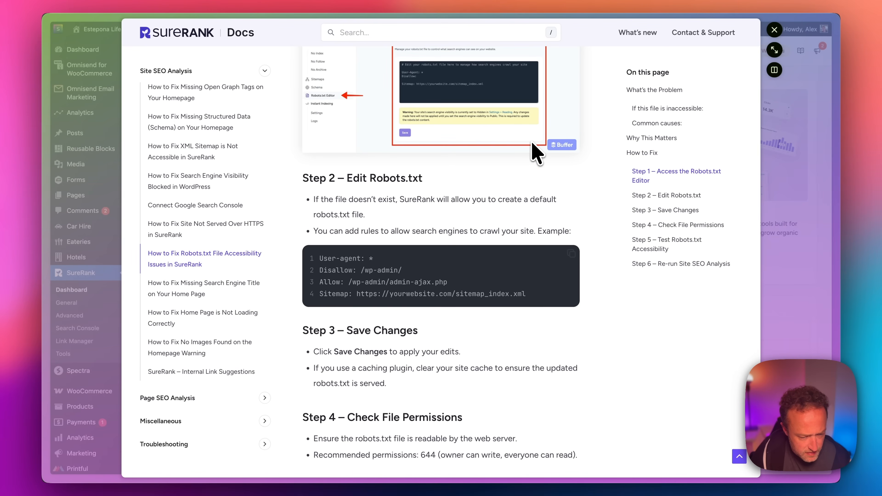
{"action": "scroll", "coordinate": [537, 153], "scroll_direction": "down", "scroll_amount": 5}
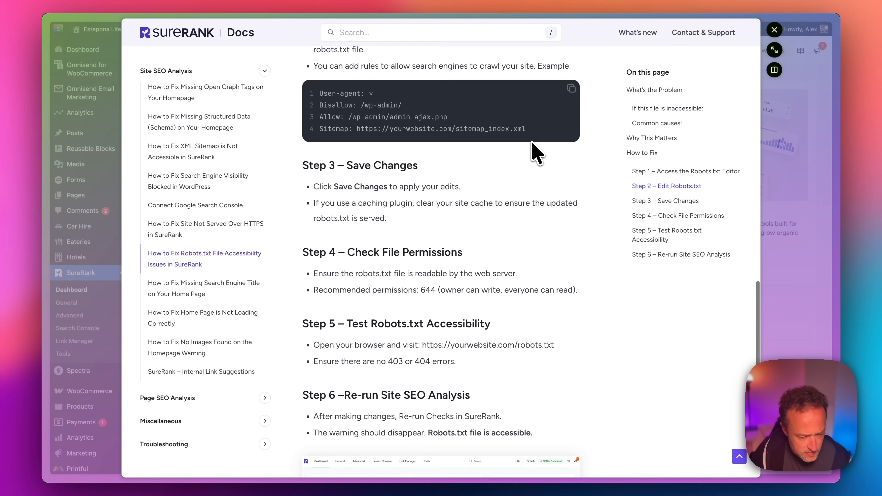
{"action": "scroll", "coordinate": [537, 153], "scroll_direction": "down", "scroll_amount": 2}
{"action": "scroll", "coordinate": [536, 153], "scroll_direction": "down", "scroll_amount": 2}
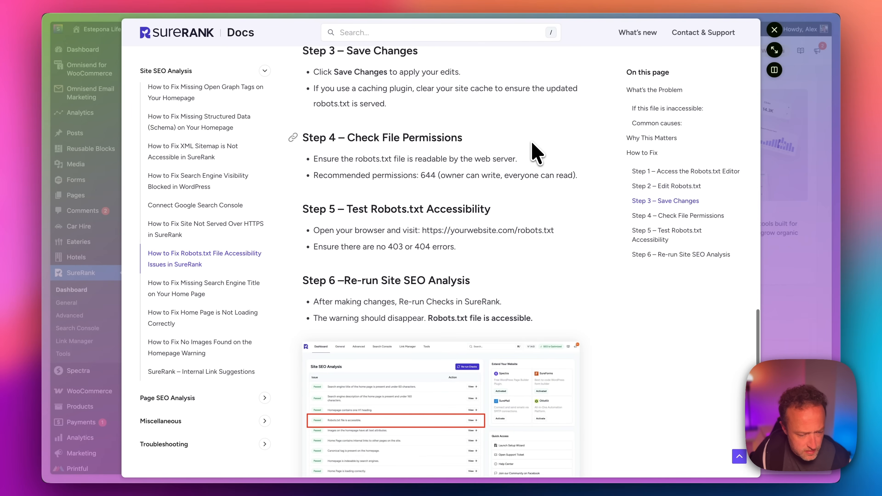
{"action": "left_click", "coordinate": [775, 30]}
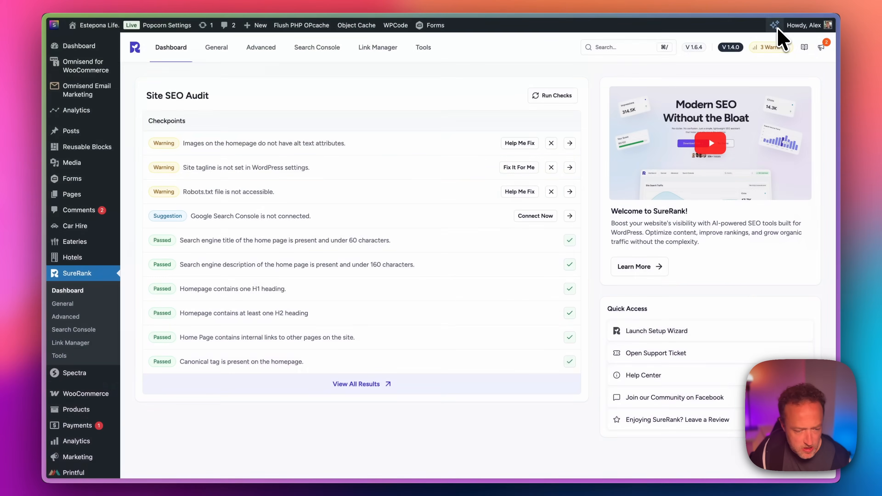
Check the Robots.txt Editor in SureRank's advanced settings and view the site's live robots.txt file.
{"action": "left_click", "coordinate": [222, 51]}
{"action": "left_click", "coordinate": [253, 49]}
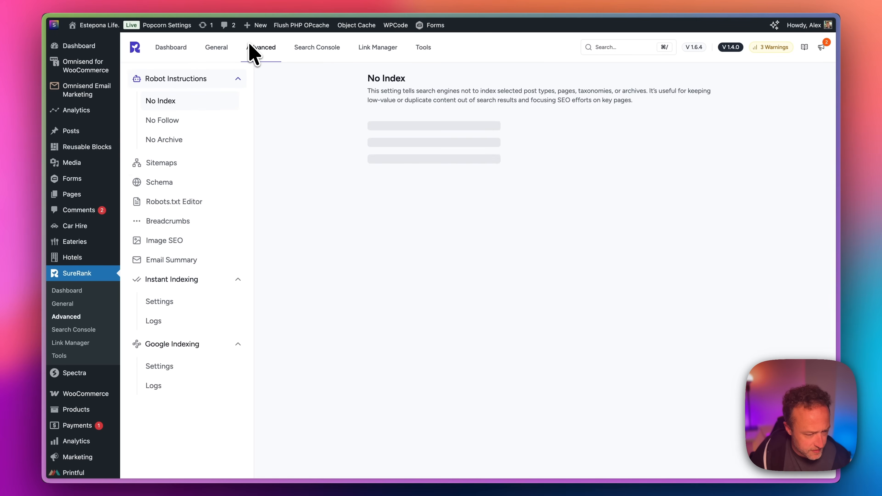
{"action": "left_click", "coordinate": [194, 203]}
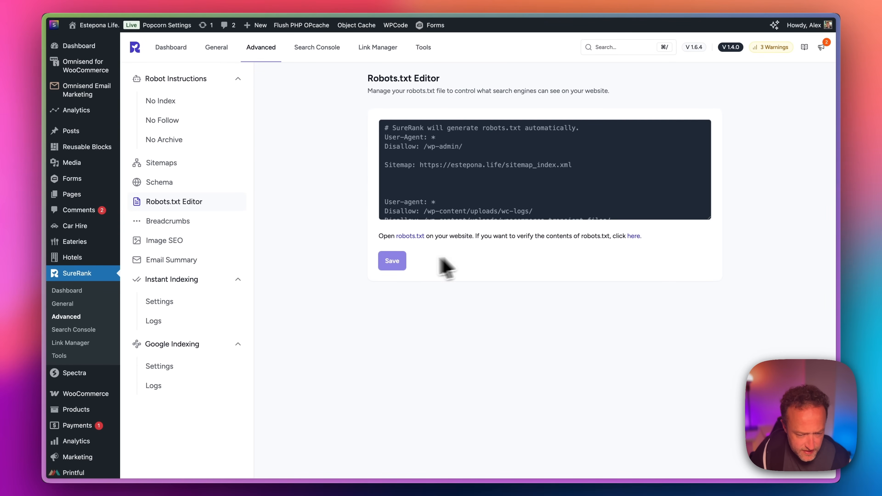
{"action": "left_click", "coordinate": [405, 236]}
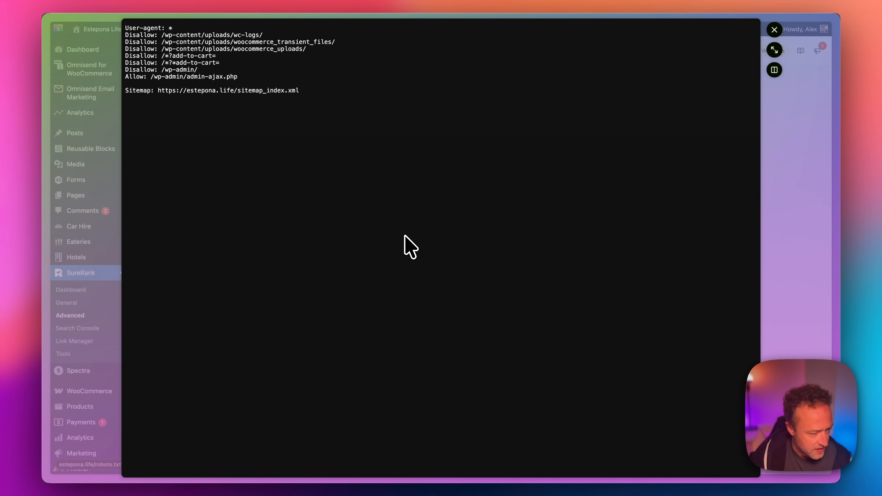
{"action": "left_click", "coordinate": [775, 29]}
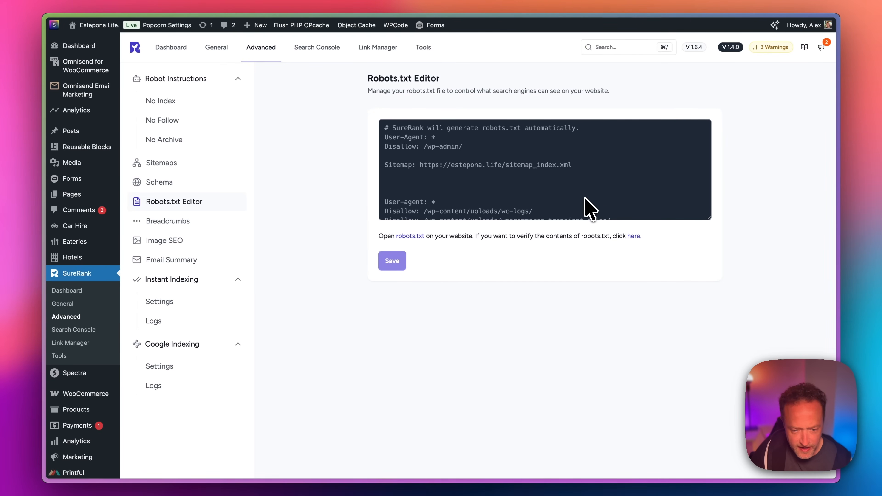
Return to the Site SEO Audit and rerun the site checks.
{"action": "left_click", "coordinate": [171, 47]}
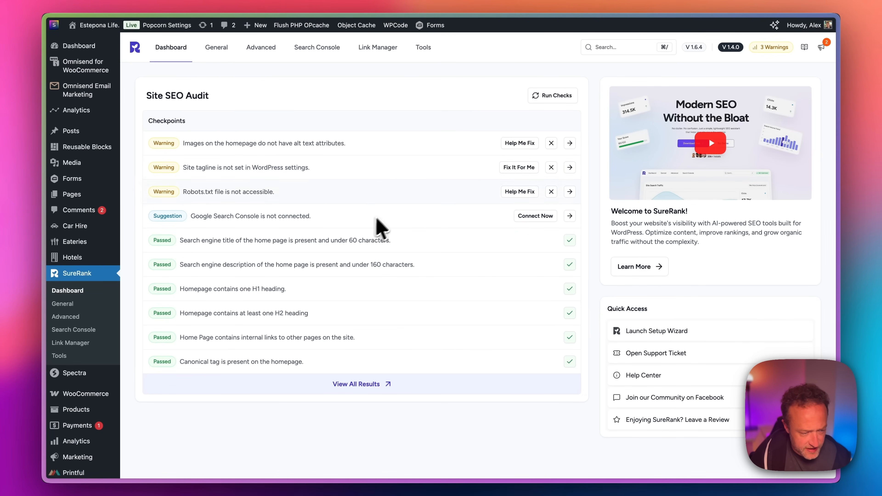
{"action": "left_click", "coordinate": [571, 94]}
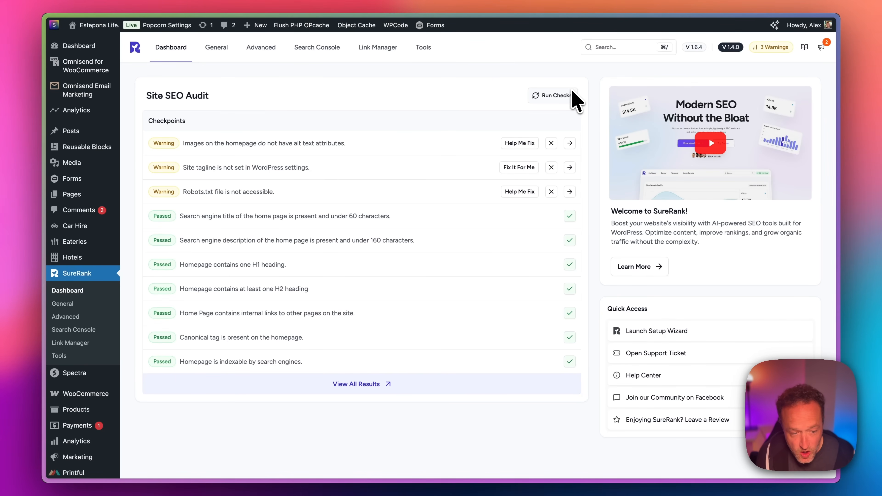
{"action": "left_click", "coordinate": [574, 95]}
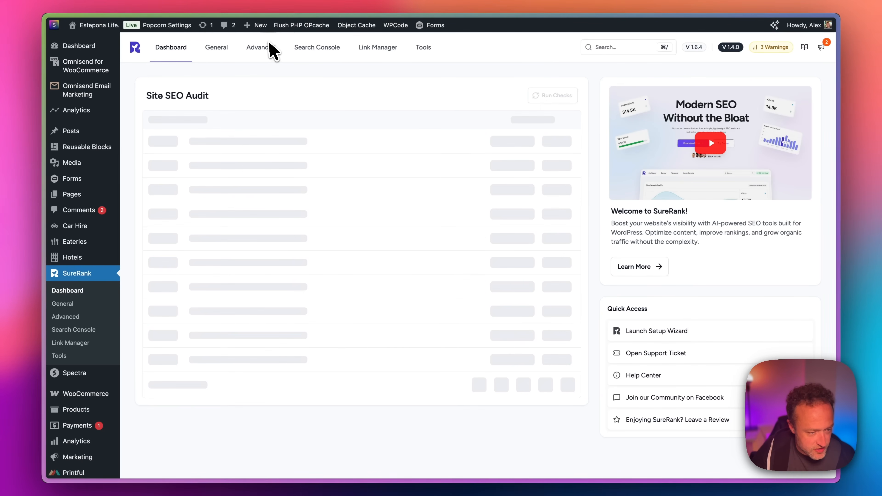
In SureRank's Image SEO settings, disable Optimize Image SEO without AI, enable Auto Generate Alt Text for Uploaded Images, and save.
{"action": "left_click", "coordinate": [270, 48]}
{"action": "left_click", "coordinate": [202, 243]}
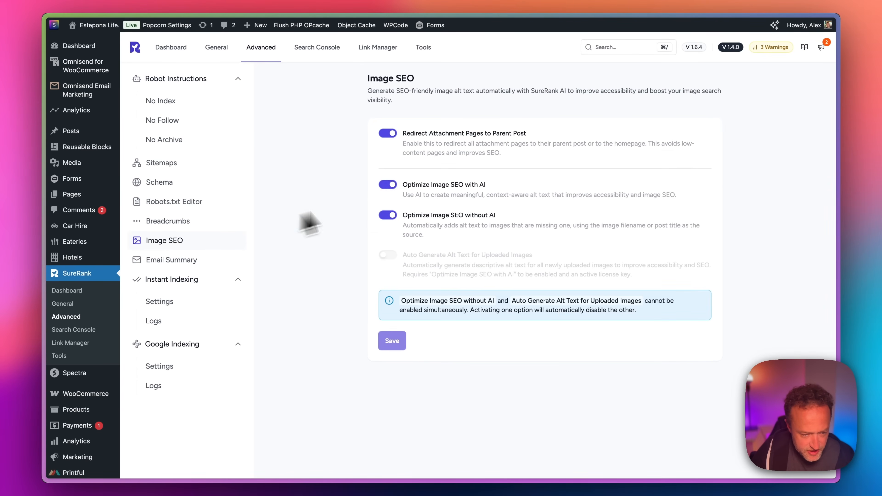
{"action": "scroll", "coordinate": [511, 160], "scroll_direction": "down", "scroll_amount": 1}
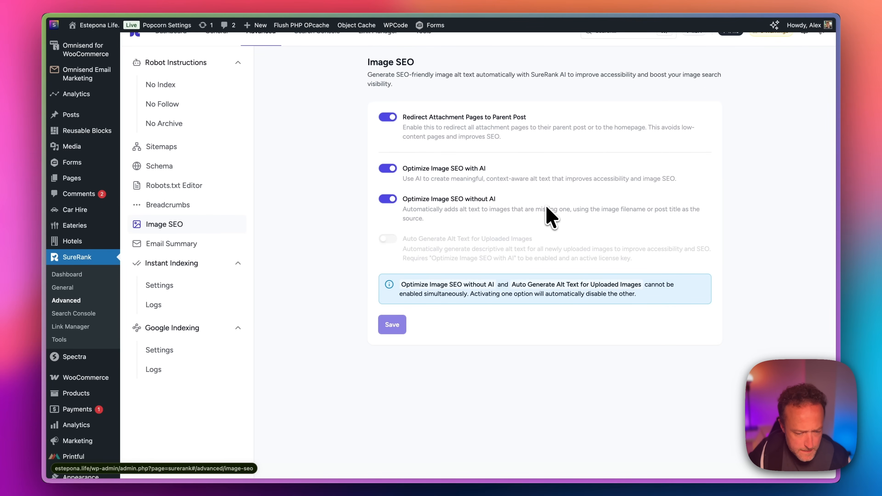
{"action": "left_click", "coordinate": [388, 169]}
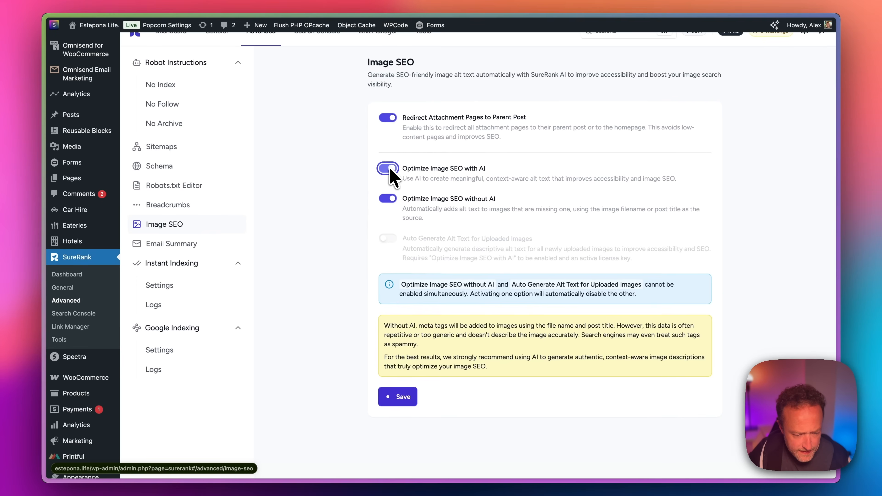
{"action": "scroll", "coordinate": [386, 245], "scroll_direction": "down", "scroll_amount": 2}
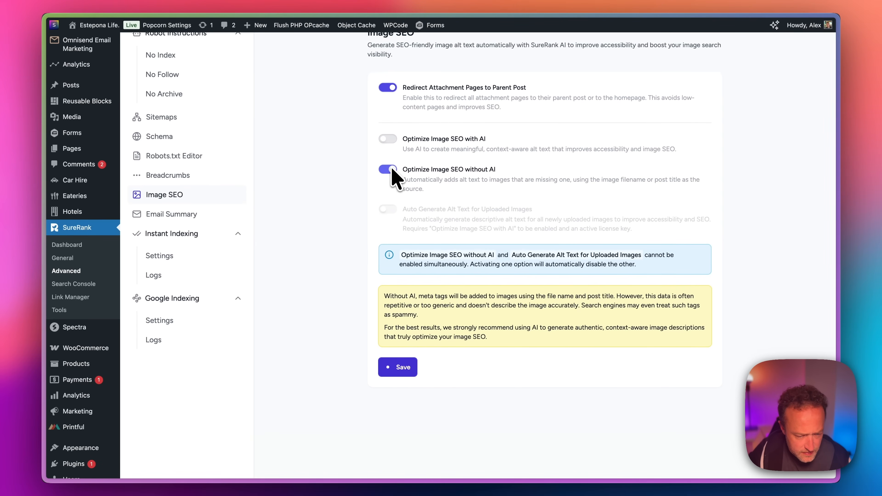
{"action": "left_click", "coordinate": [387, 139]}
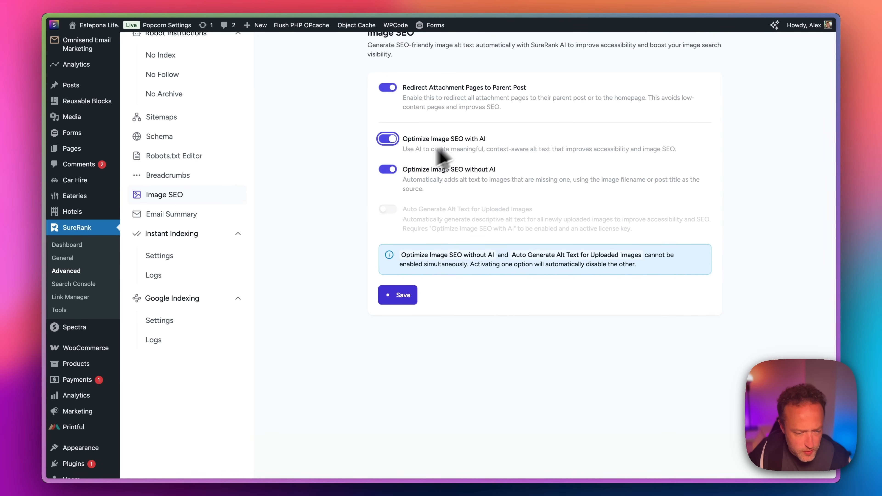
{"action": "left_click", "coordinate": [388, 169]}
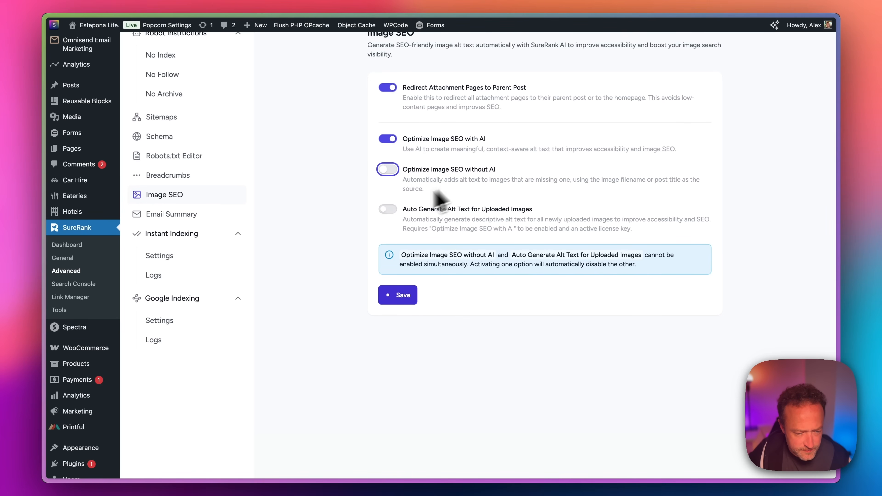
{"action": "left_click", "coordinate": [387, 209]}
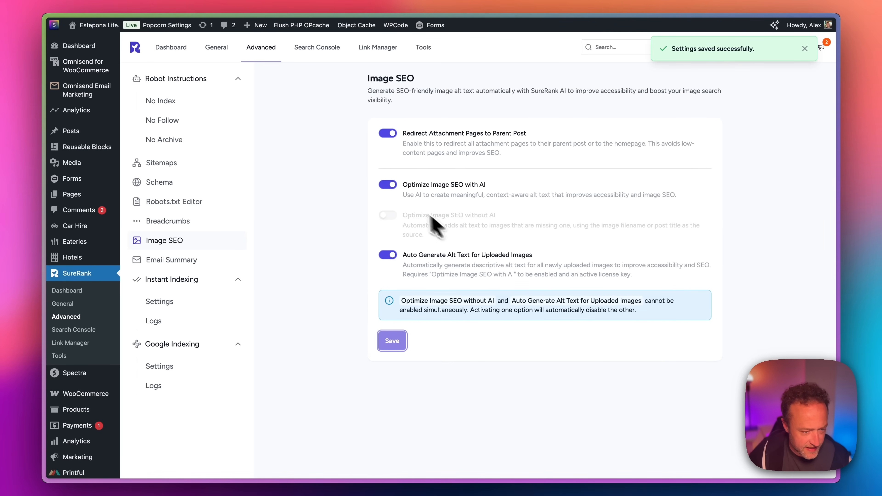
Review SureRank's Redirection Manager and its Link Suggestions settings.
{"action": "left_click", "coordinate": [388, 49]}
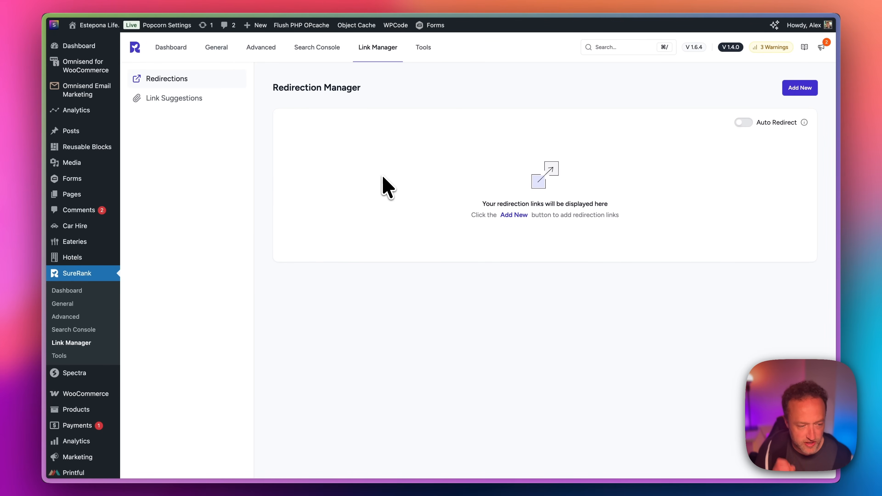
{"action": "left_click", "coordinate": [189, 101]}
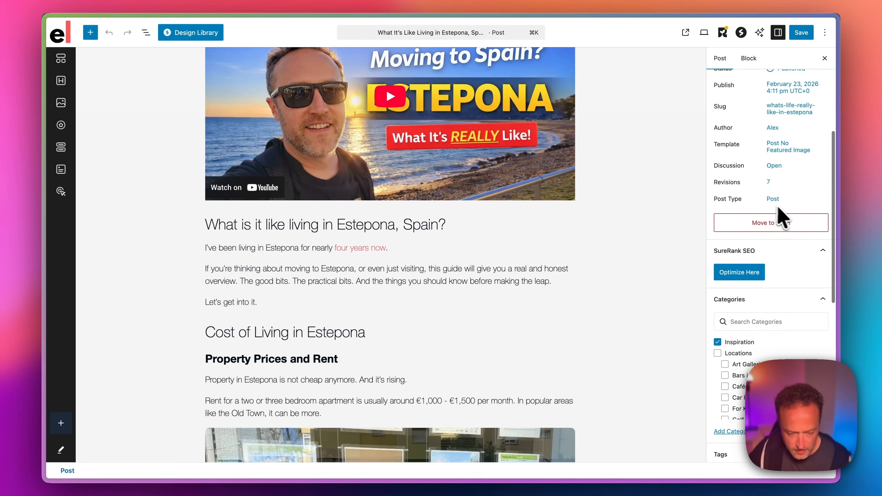
Open SureRank's analysis for the post and generate internal link suggestions for its content.
{"action": "left_click", "coordinate": [758, 281]}
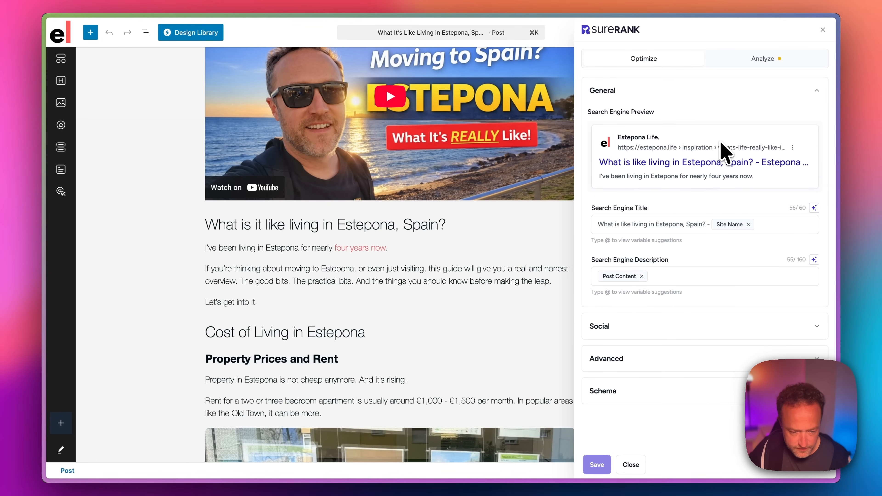
{"action": "left_click", "coordinate": [752, 59]}
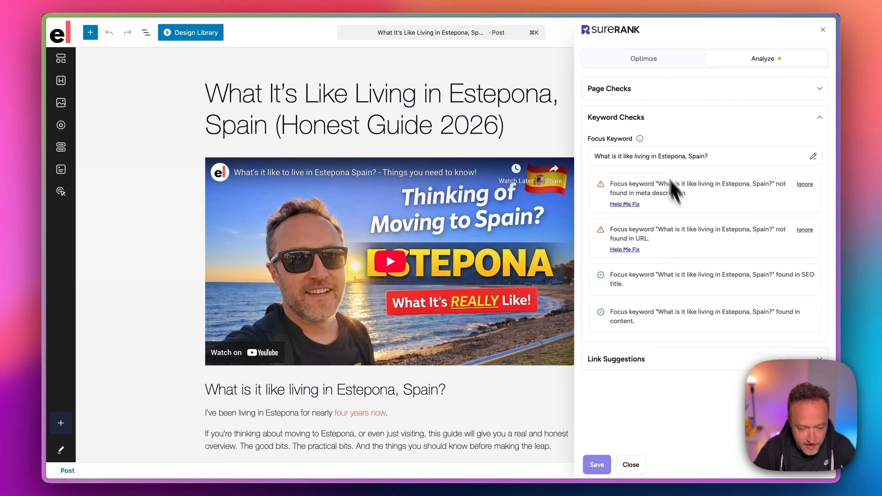
{"action": "left_click", "coordinate": [685, 363]}
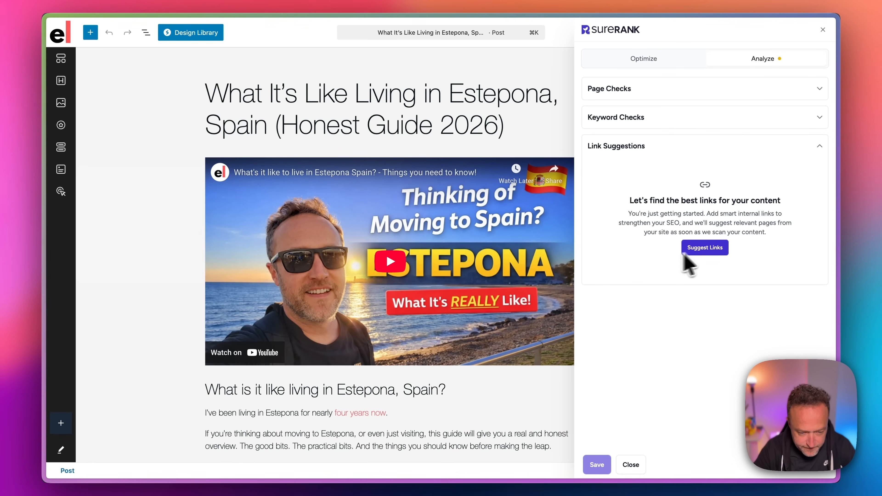
{"action": "left_click", "coordinate": [699, 247]}
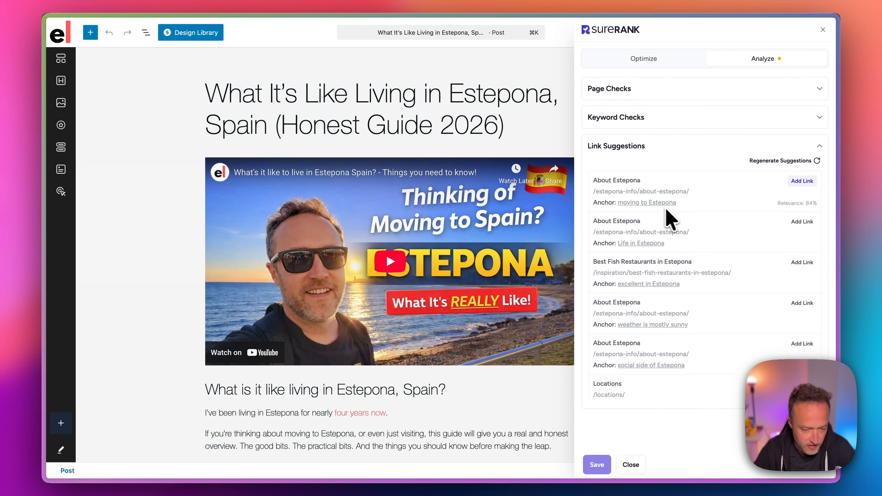
Add the suggested About Estepona link on the anchor text "moving to Estepona" and close SureRank.
{"action": "left_click", "coordinate": [803, 181]}
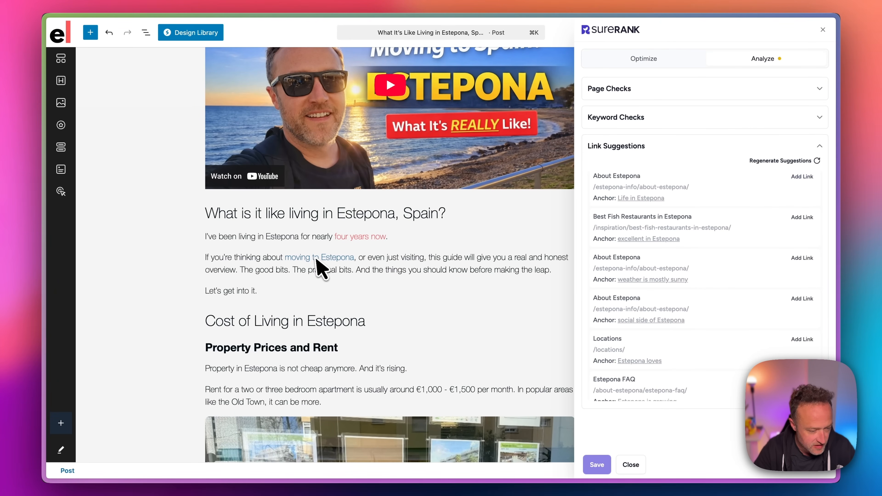
{"action": "scroll", "coordinate": [764, 212], "scroll_direction": "down", "scroll_amount": 2}
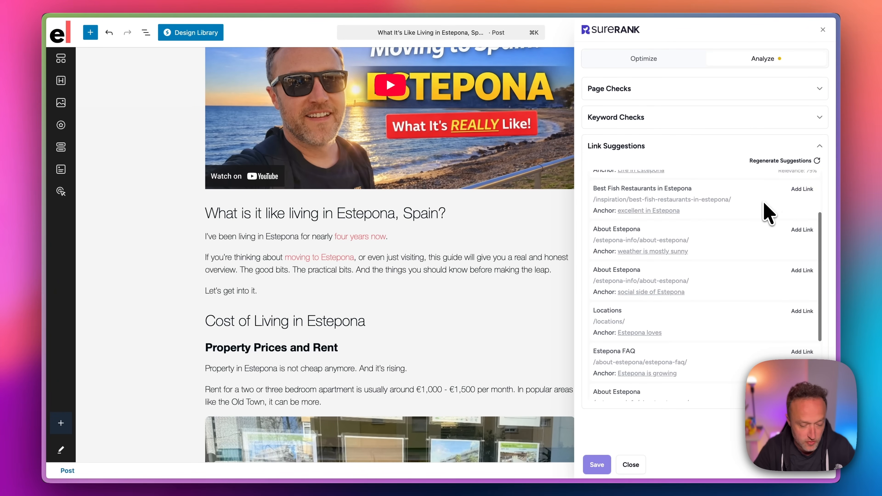
{"action": "left_click", "coordinate": [631, 465]}
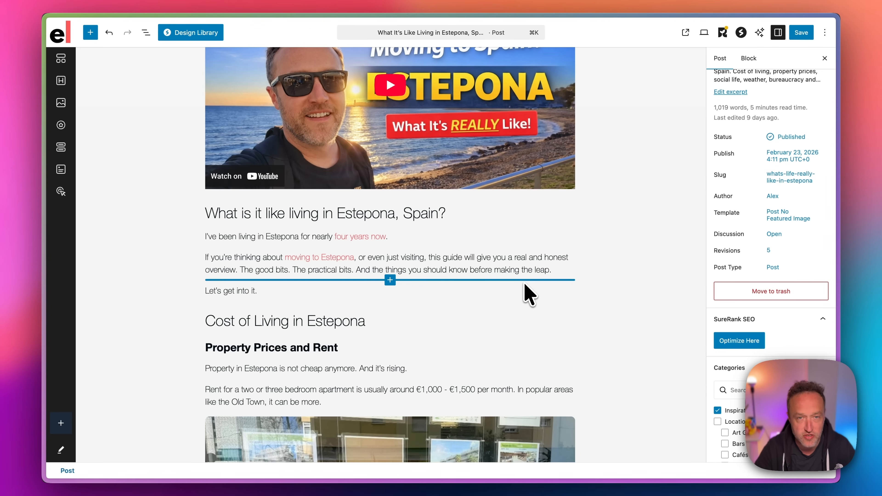
Get SureRank's internal link suggestions for the phrase "Property in Estepona" under Property Prices and Rent.
{"action": "scroll", "coordinate": [528, 292], "scroll_direction": "down", "scroll_amount": 4}
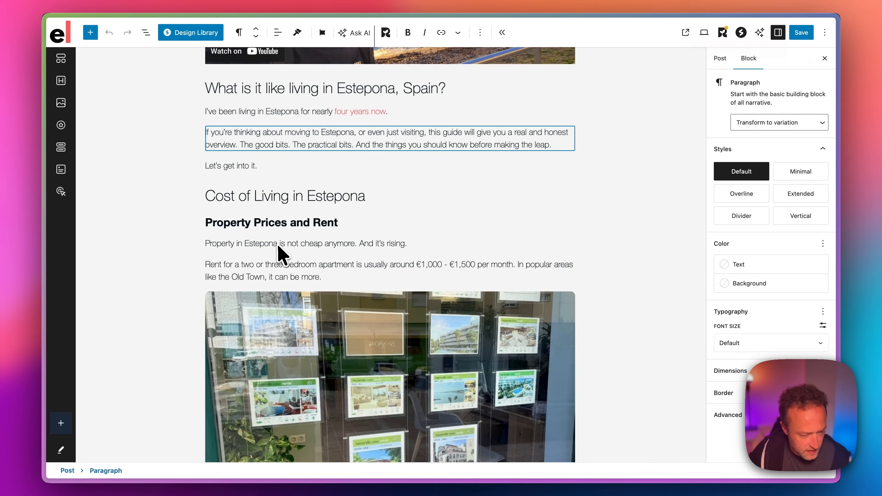
{"action": "left_click_drag", "start_coordinate": [278, 244], "coordinate": [206, 245]}
{"action": "left_click", "coordinate": [388, 32]}
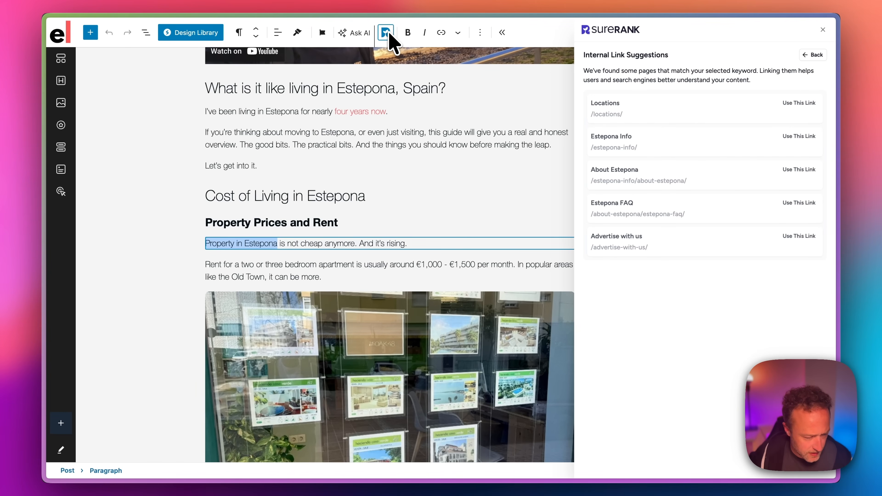
{"action": "left_click", "coordinate": [812, 56]}
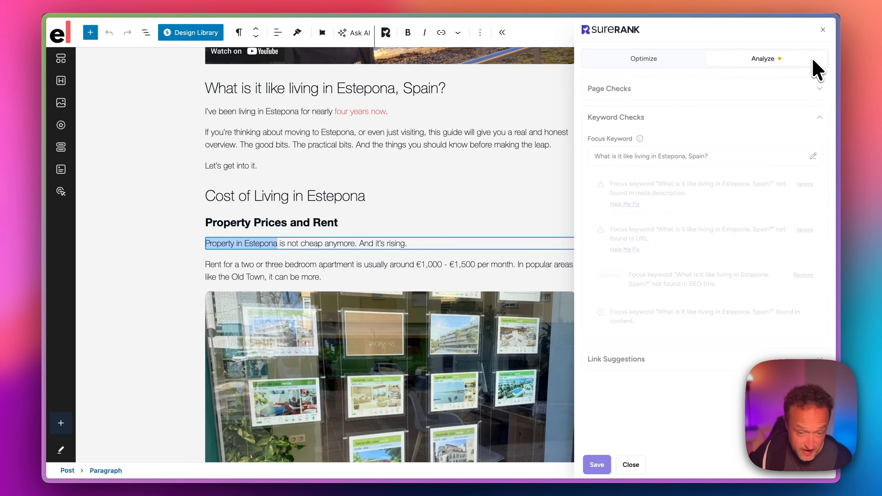
Get SureRank's internal link suggestions for "cafes and restaurants" in the Long Lunches and Evenings section.
{"action": "left_click", "coordinate": [488, 136]}
{"action": "scroll", "coordinate": [487, 137], "scroll_direction": "down", "scroll_amount": 20}
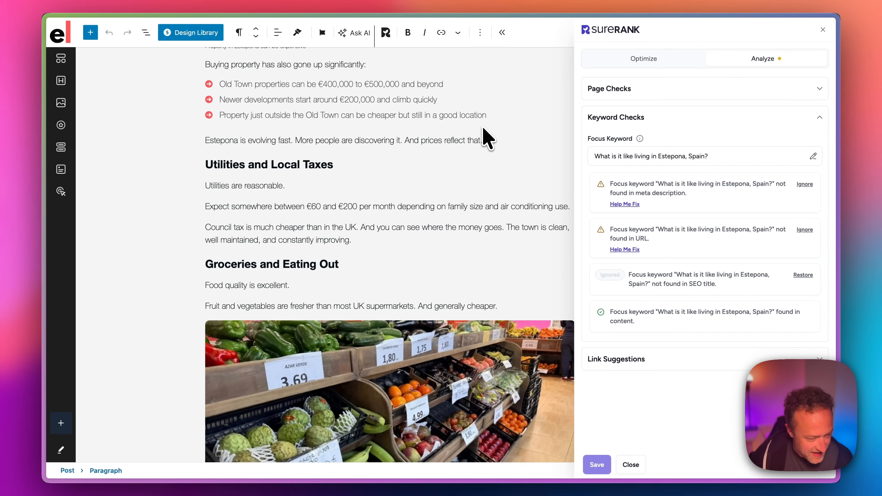
{"action": "left_click", "coordinate": [258, 277]}
{"action": "left_click_drag", "start_coordinate": [258, 276], "coordinate": [330, 276]}
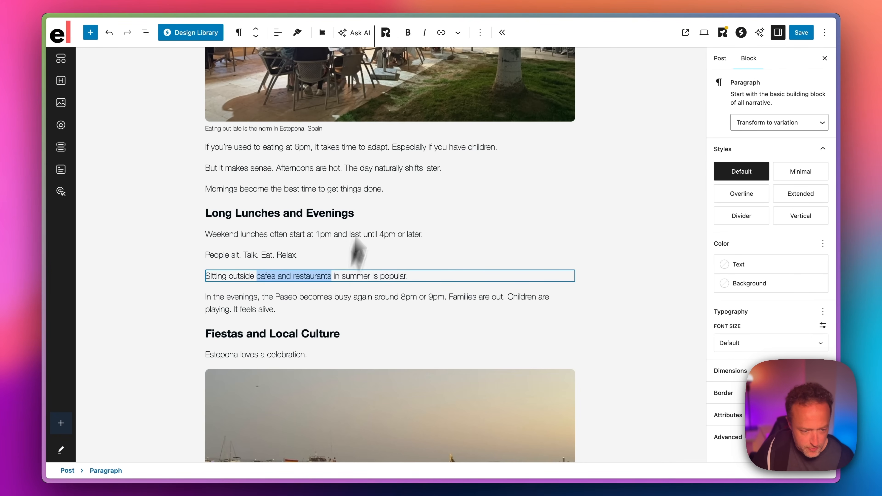
{"action": "left_click", "coordinate": [386, 33]}
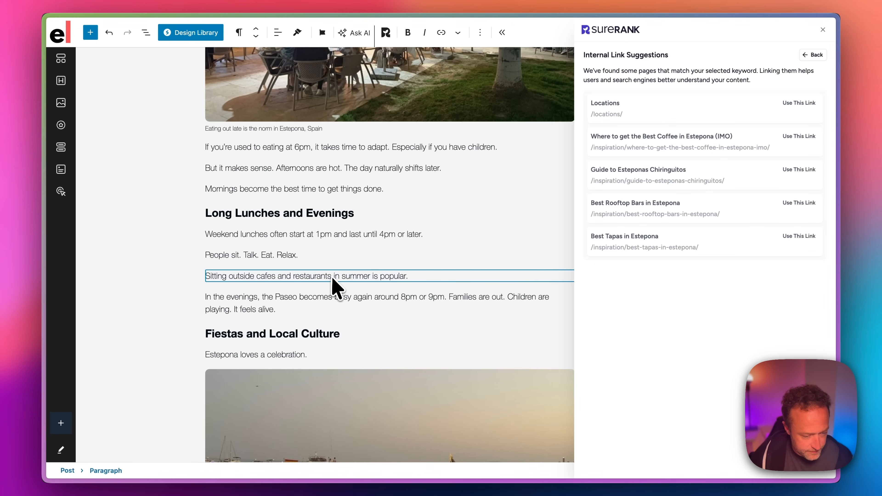
Replace "cafes and restaurants" with "eating tapas for hours" in the sentence about sitting outside in summer.
{"action": "left_click_drag", "start_coordinate": [332, 277], "coordinate": [291, 281]}
{"action": "key", "text": "BackSpace"}
{"action": "key", "text": "BackSpace"}
{"action": "key", "text": "BackSpace"}
{"action": "key", "text": "BackSpace"}
{"action": "key", "text": "BackSpace"}
{"action": "key", "text": "BackSpace"}
{"action": "key", "text": "BackSpace"}
{"action": "key", "text": "BackSpace"}
{"action": "key", "text": "BackSpace"}
{"action": "key", "text": "BackSpace"}
{"action": "key", "text": "BackSpace"}
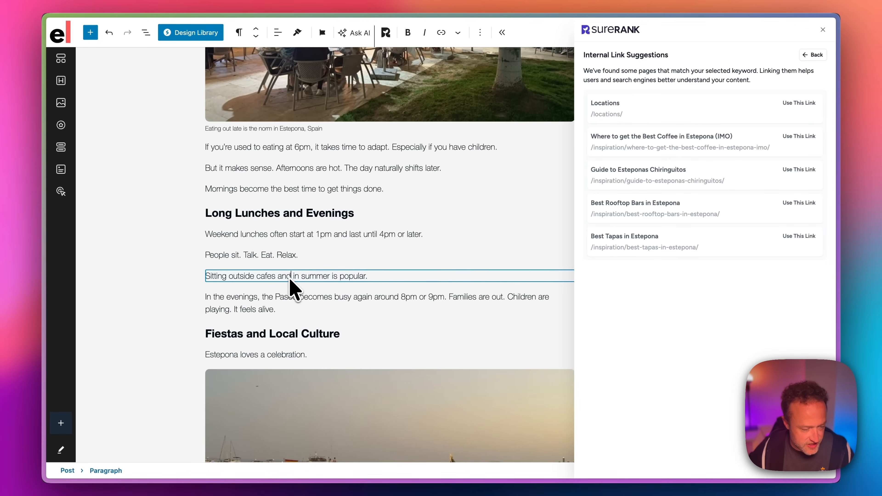
{"action": "type", "text": "eating"}
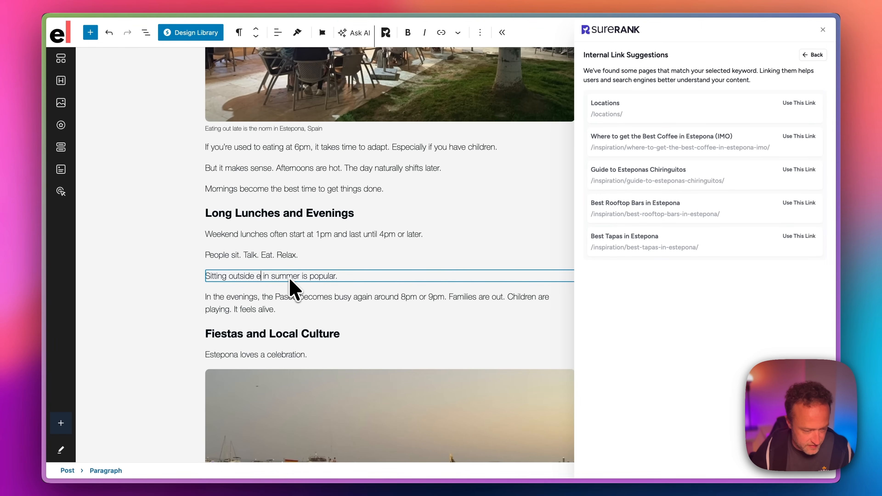
{"action": "type", "text": " taps for hours"}
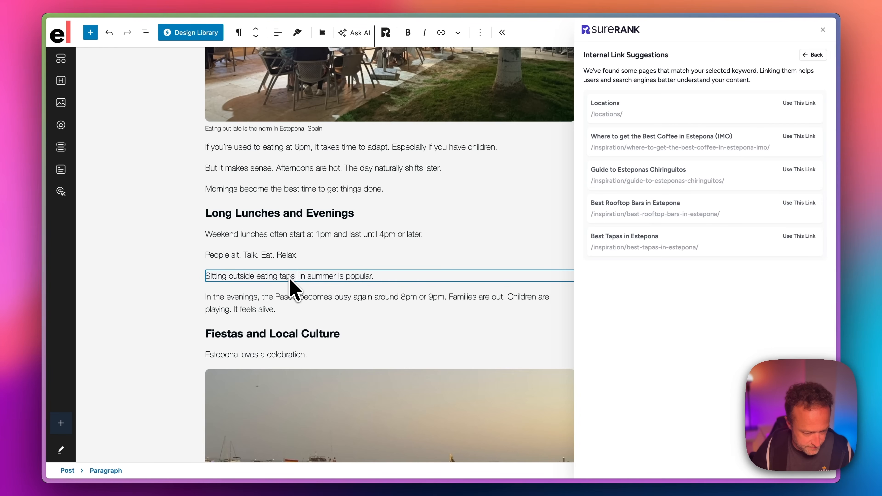
{"action": "key", "text": "Down"}
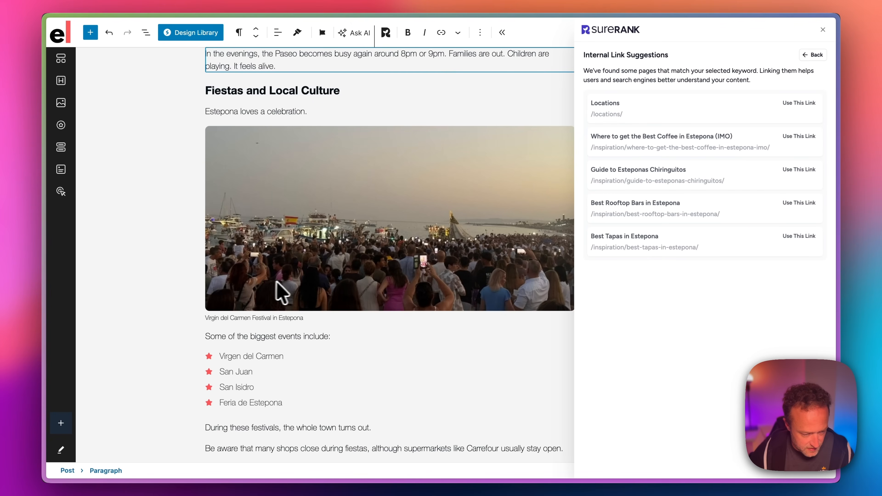
{"action": "scroll", "coordinate": [306, 270], "scroll_direction": "up", "scroll_amount": 3}
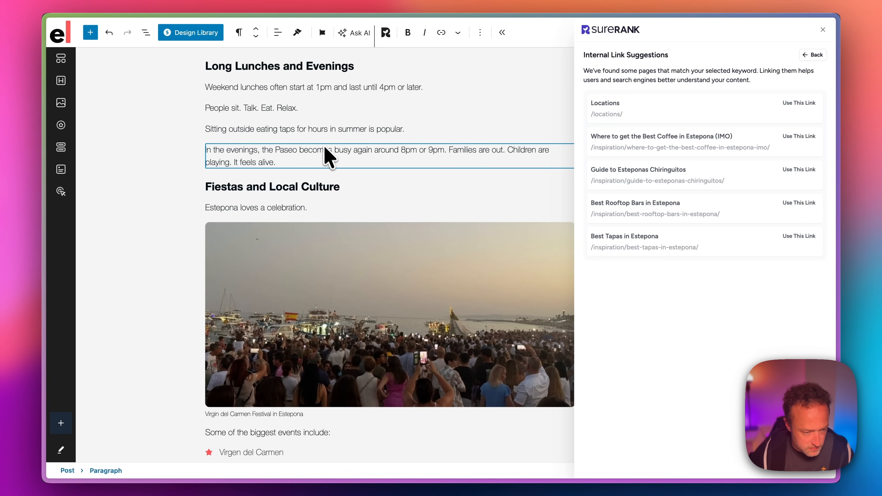
{"action": "left_click", "coordinate": [294, 129]}
{"action": "type", "text": "a"}
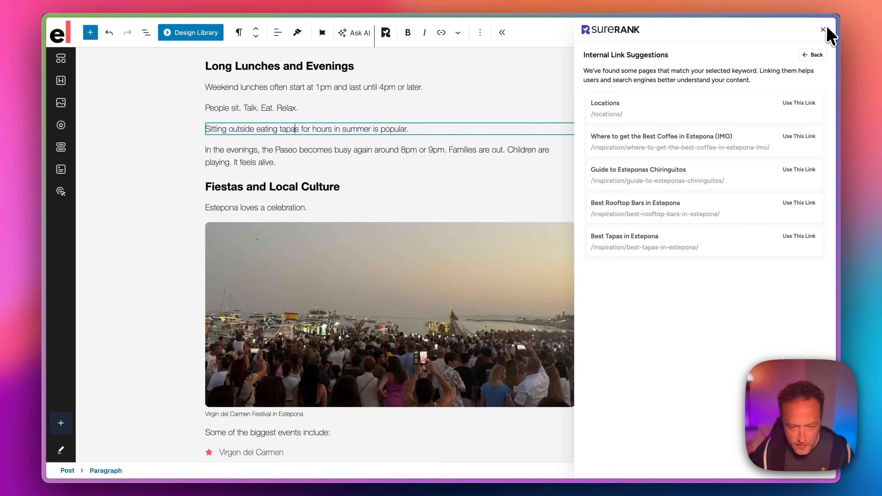
Link the phrase "eating tapas" to the Best Tapas in Estepona post using SureRank's internal link suggestions.
{"action": "left_click", "coordinate": [823, 30]}
{"action": "left_click_drag", "start_coordinate": [299, 128], "coordinate": [262, 130]}
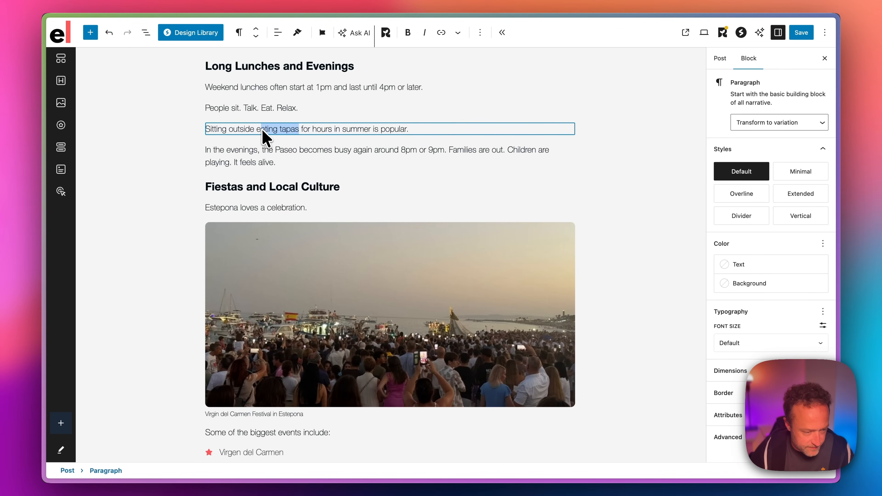
{"action": "left_click", "coordinate": [386, 33]}
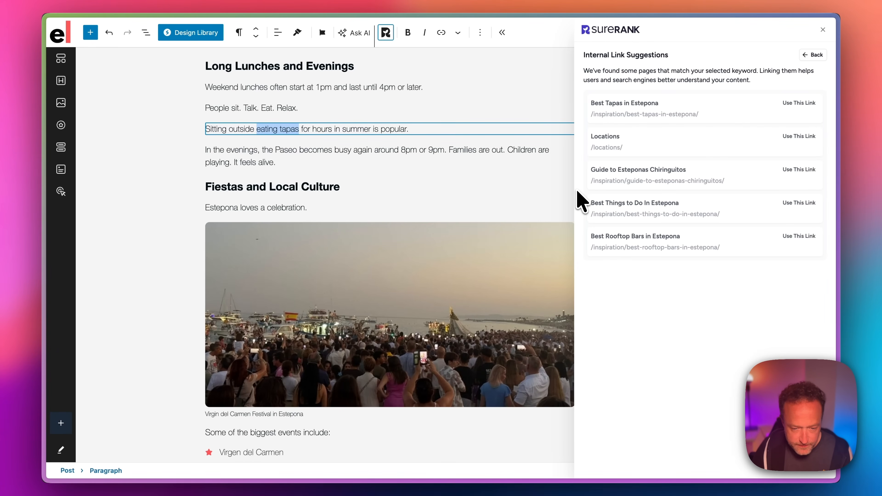
{"action": "left_click", "coordinate": [799, 104]}
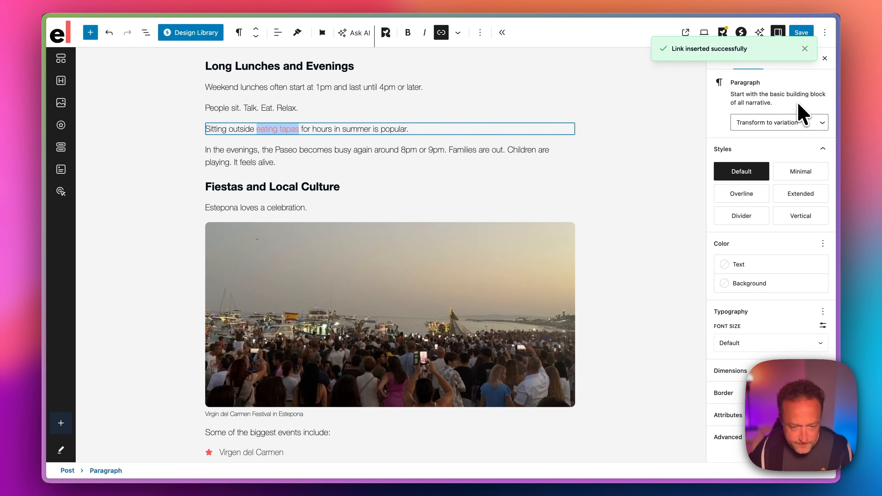
{"action": "left_click", "coordinate": [647, 121]}
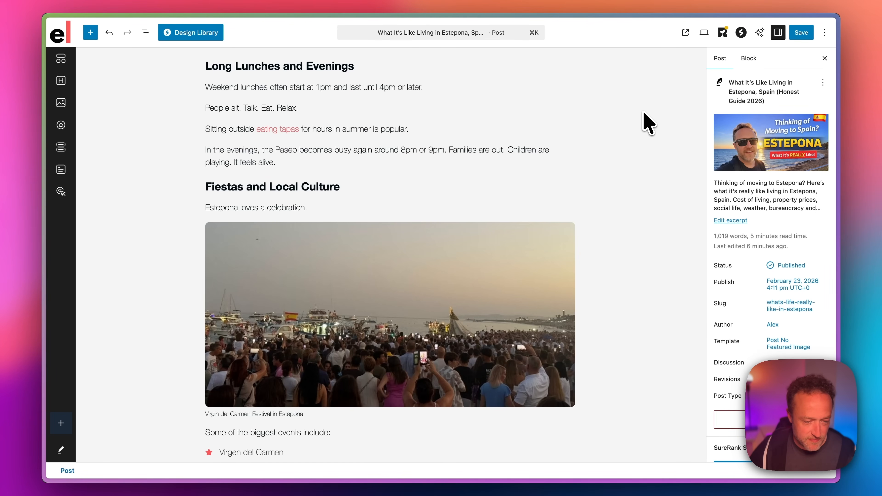
Look over the remaining sections of the post and save it.
{"action": "scroll", "coordinate": [644, 122], "scroll_direction": "down", "scroll_amount": 20}
{"action": "left_click", "coordinate": [567, 144]}
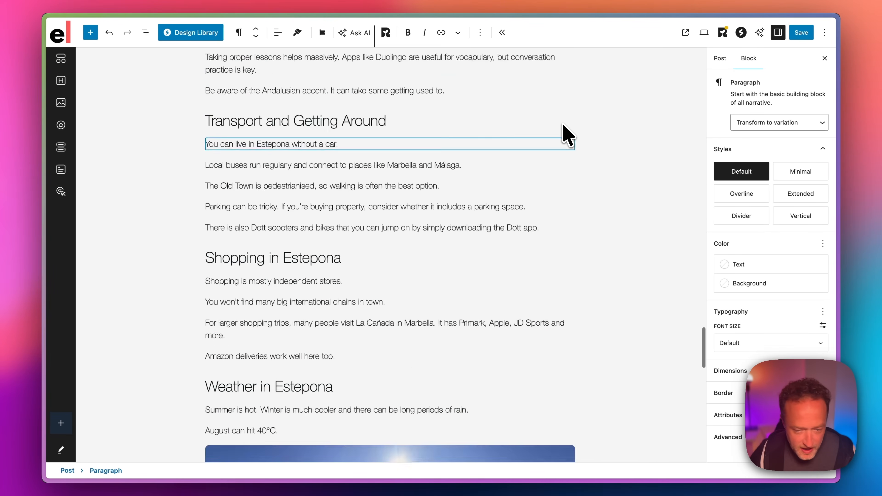
{"action": "scroll", "coordinate": [569, 132], "scroll_direction": "up", "scroll_amount": 8}
{"action": "left_click", "coordinate": [802, 32]}
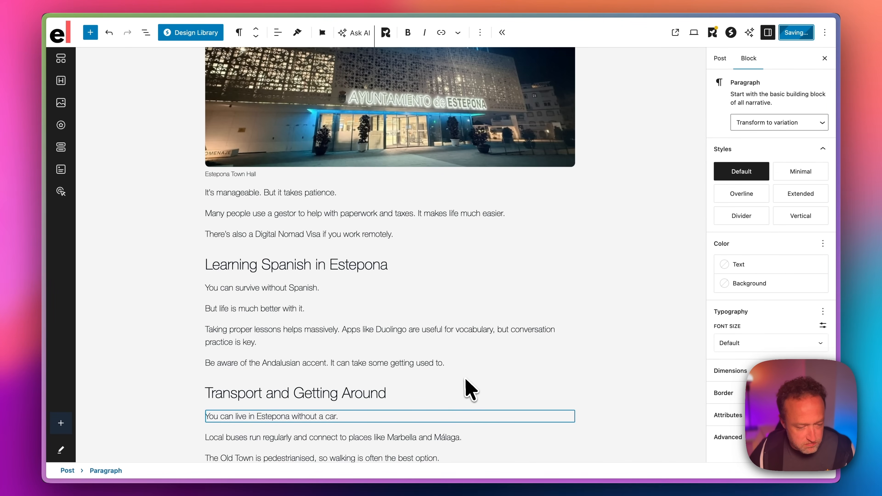
{"action": "scroll", "coordinate": [487, 276], "scroll_direction": "up", "scroll_amount": 6}
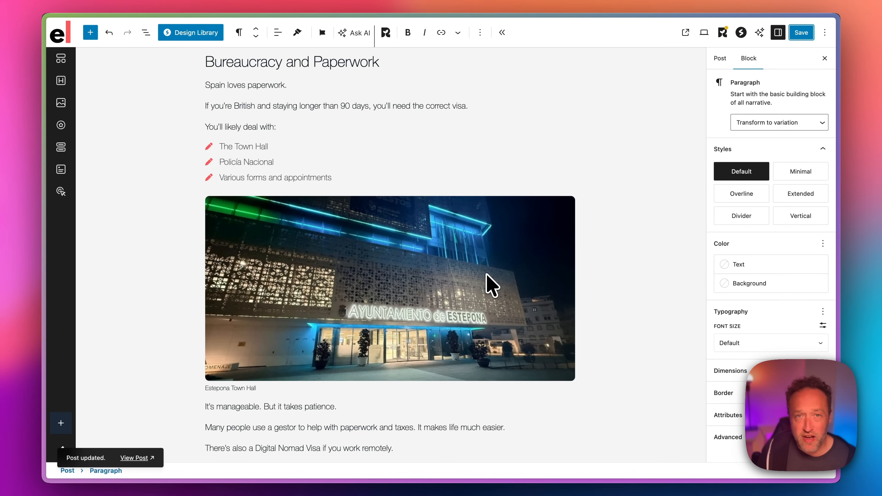
{"action": "scroll", "coordinate": [595, 229], "scroll_direction": "up", "scroll_amount": 20}
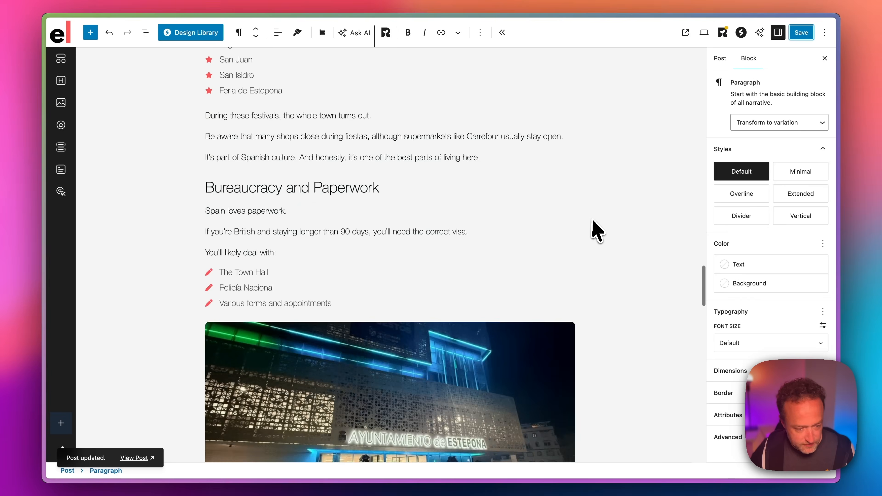
{"action": "scroll", "coordinate": [594, 229], "scroll_direction": "up", "scroll_amount": 15}
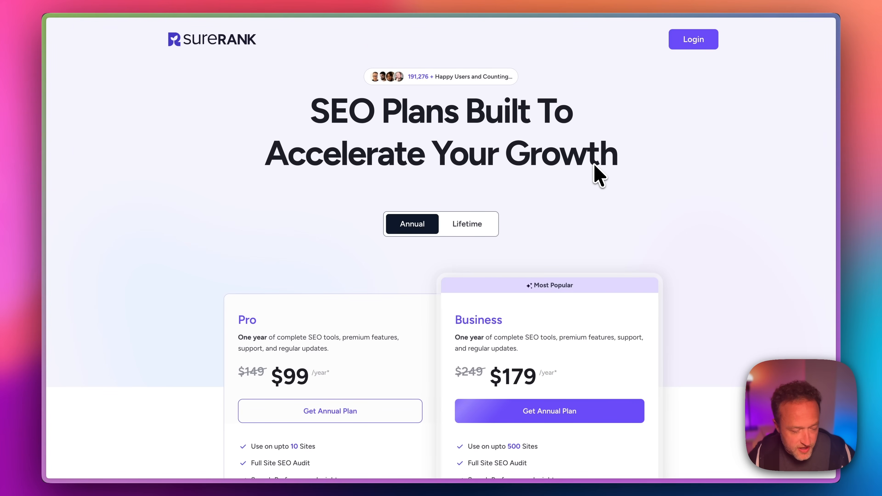
On SureRank's pricing page, compare the annual prices, site limits, features and built-in AI tools of the Pro and Business plans.
{"action": "scroll", "coordinate": [597, 174], "scroll_direction": "down", "scroll_amount": 5}
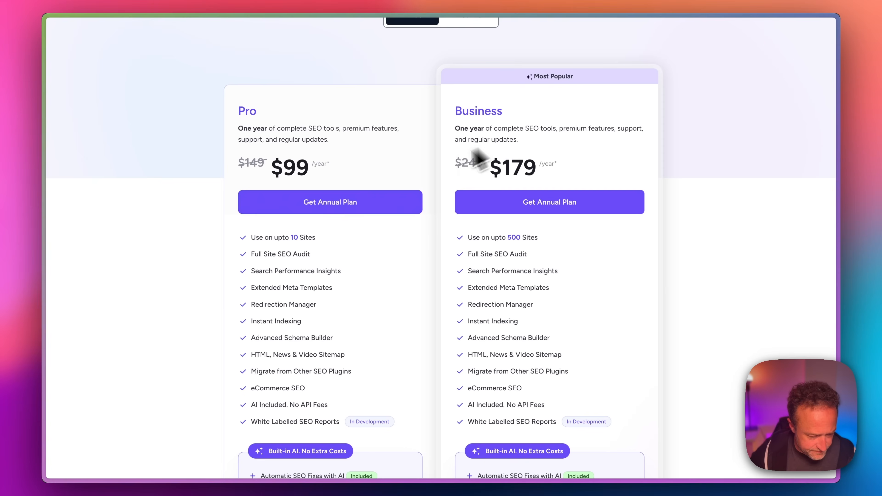
{"action": "scroll", "coordinate": [353, 224], "scroll_direction": "down", "scroll_amount": 4}
{"action": "scroll", "coordinate": [350, 220], "scroll_direction": "down", "scroll_amount": 3}
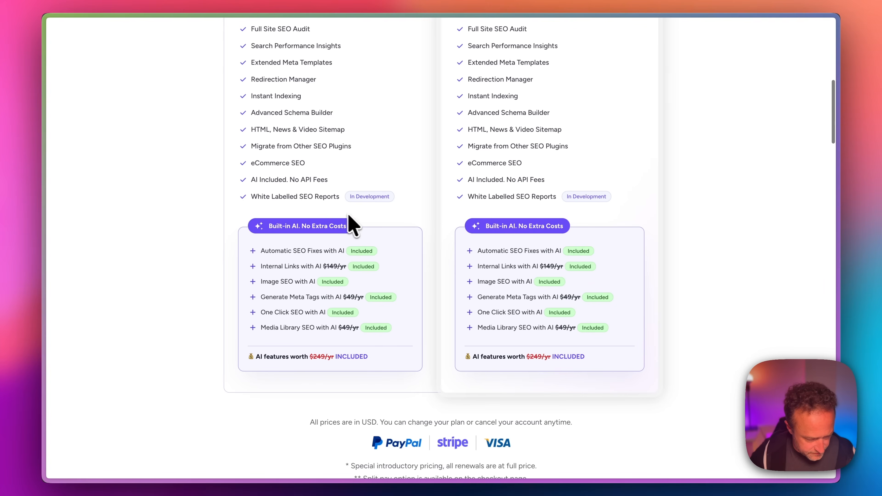
{"action": "mouse_move", "coordinate": [408, 271]}
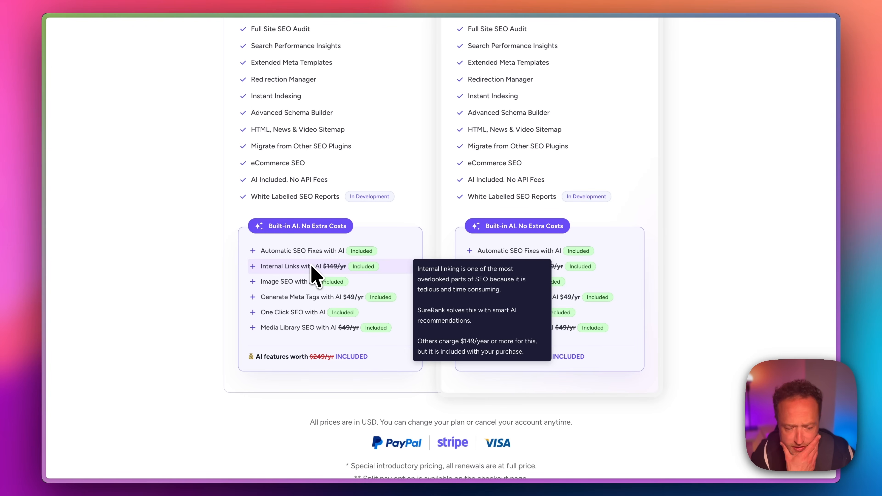
{"action": "scroll", "coordinate": [323, 250], "scroll_direction": "down", "scroll_amount": 3}
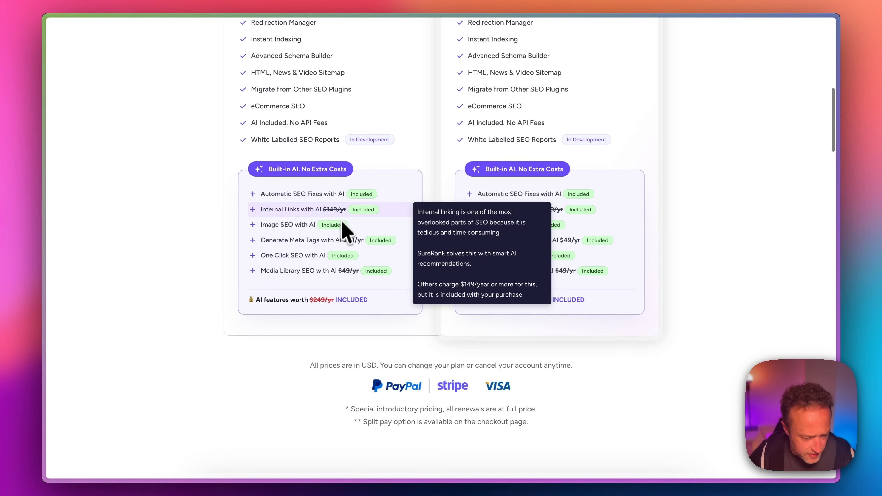
{"action": "scroll", "coordinate": [361, 295], "scroll_direction": "up", "scroll_amount": 10}
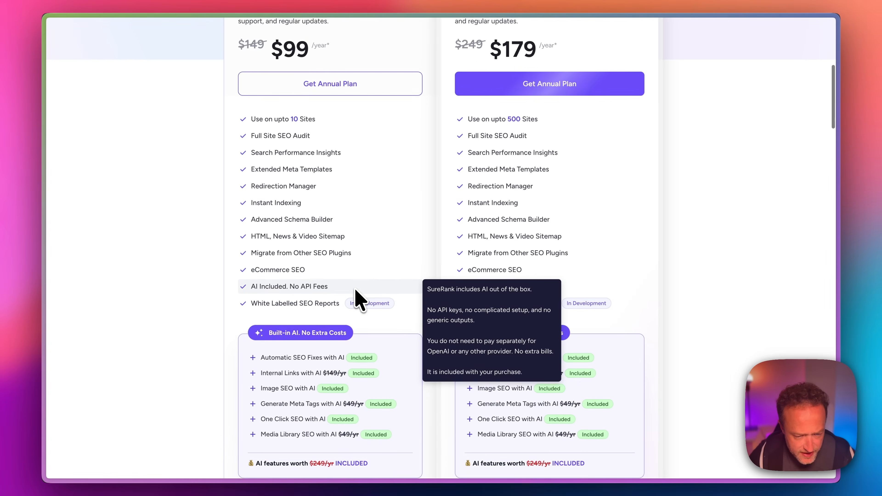
{"action": "scroll", "coordinate": [536, 240], "scroll_direction": "up", "scroll_amount": 1}
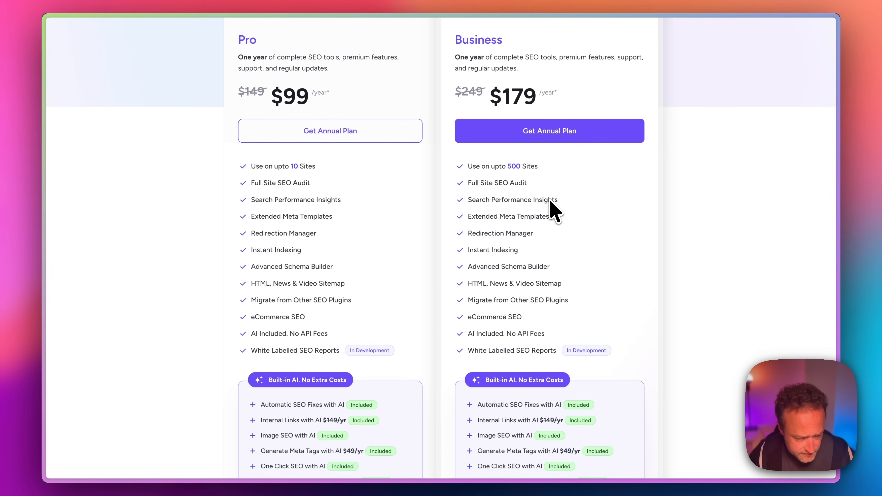
{"action": "scroll", "coordinate": [552, 209], "scroll_direction": "down", "scroll_amount": 5}
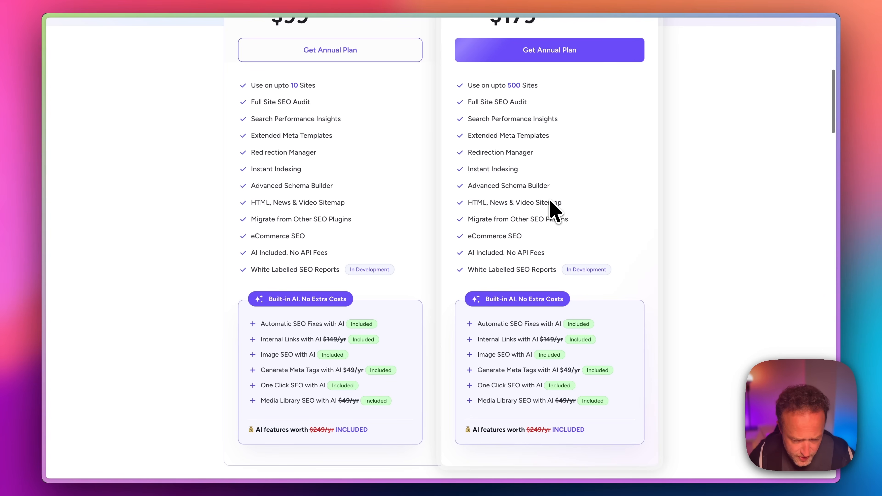
{"action": "scroll", "coordinate": [555, 211], "scroll_direction": "up", "scroll_amount": 3}
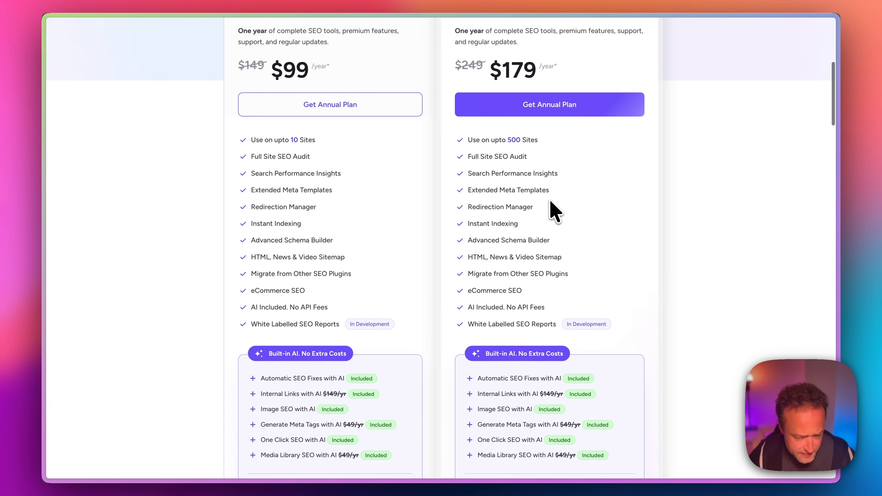
{"action": "scroll", "coordinate": [555, 211], "scroll_direction": "up", "scroll_amount": 3}
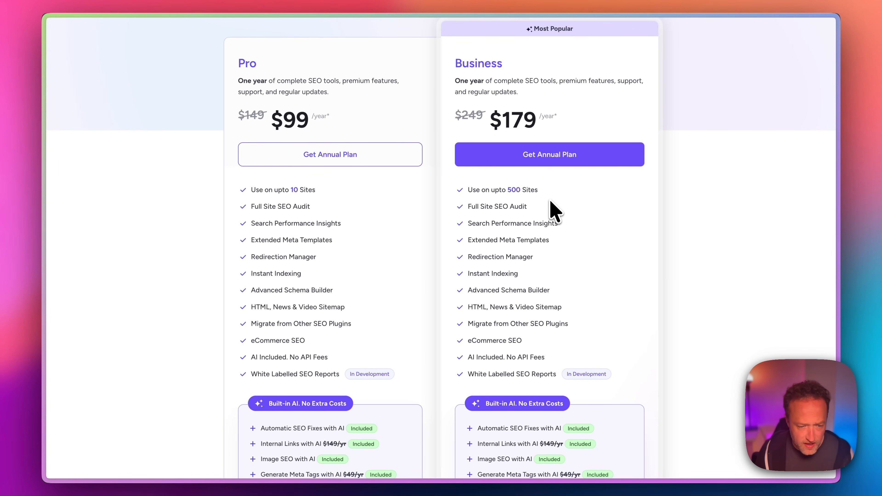